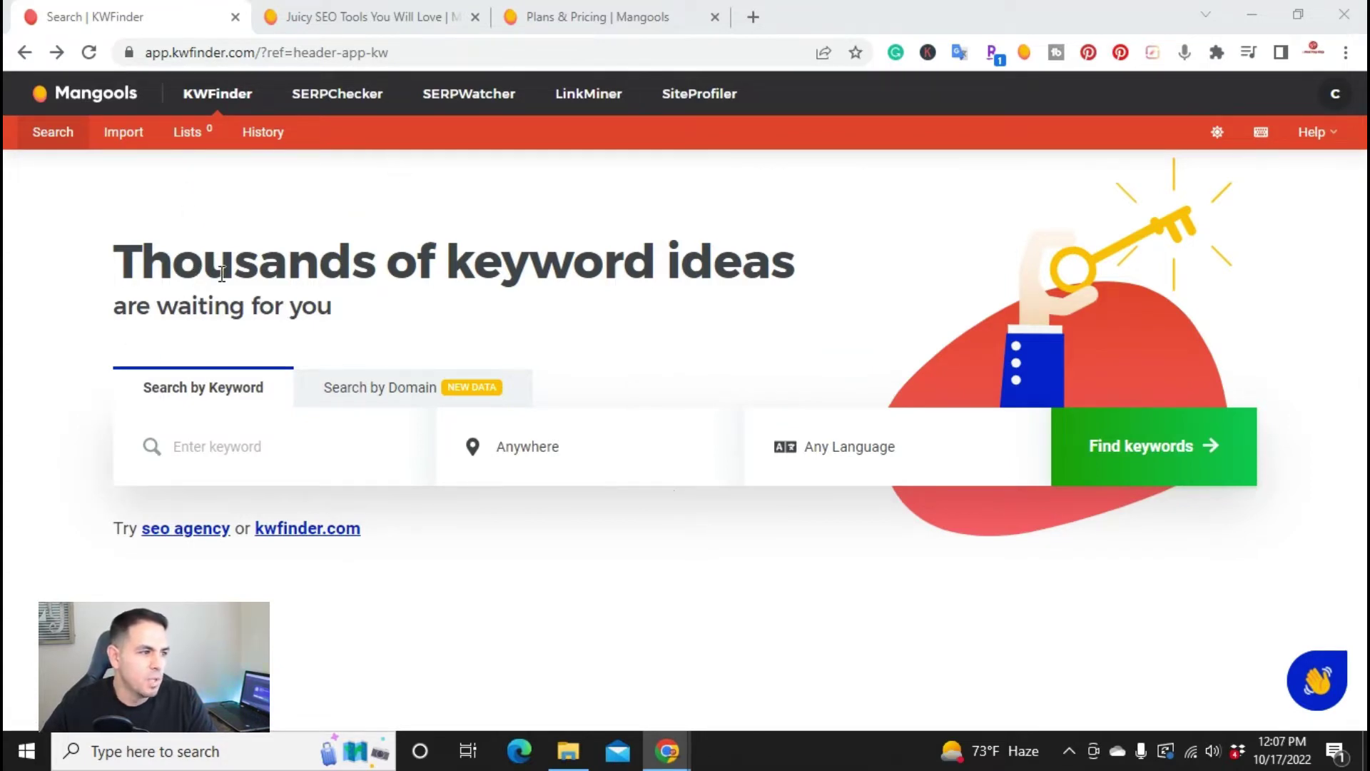
Paste 'electric lunch box' into the keyword field, keeping location Anywhere and Any Language.
click(249, 454)
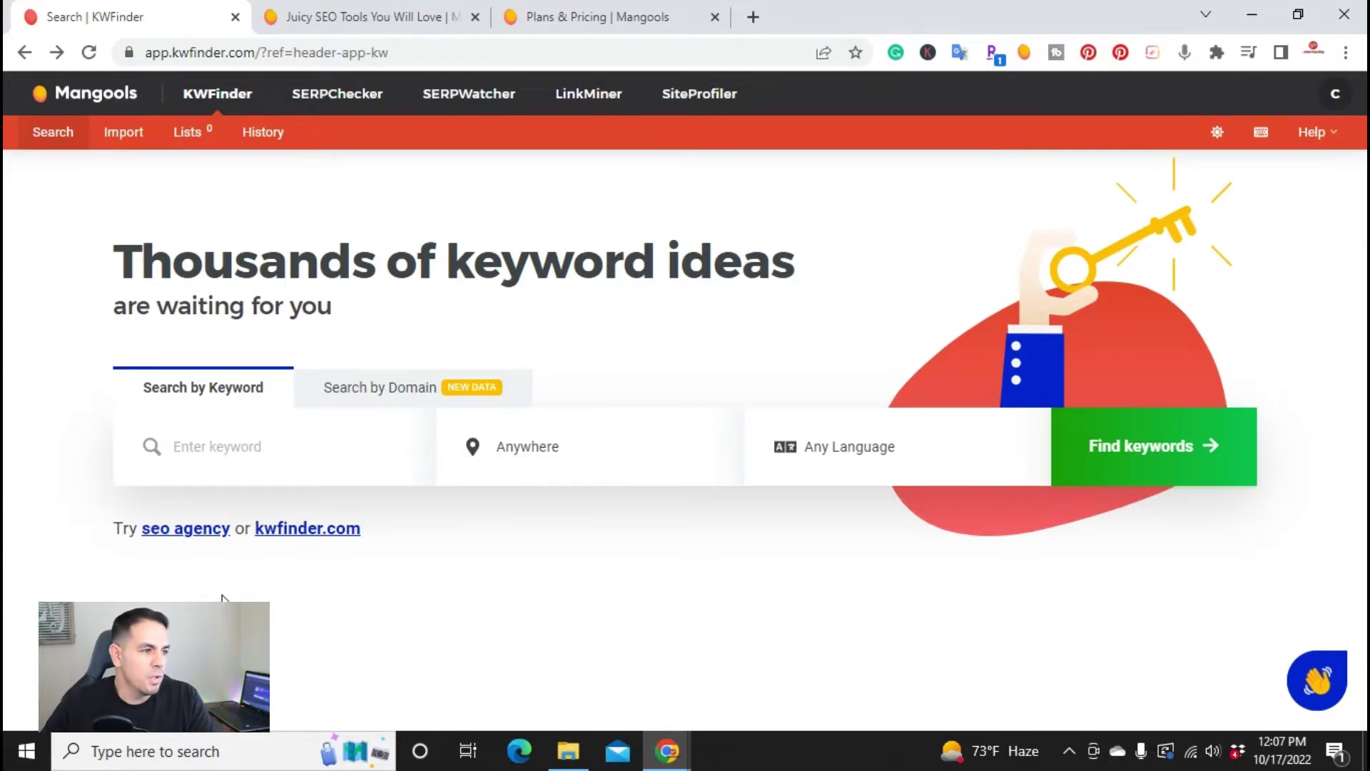
right_click(211, 449)
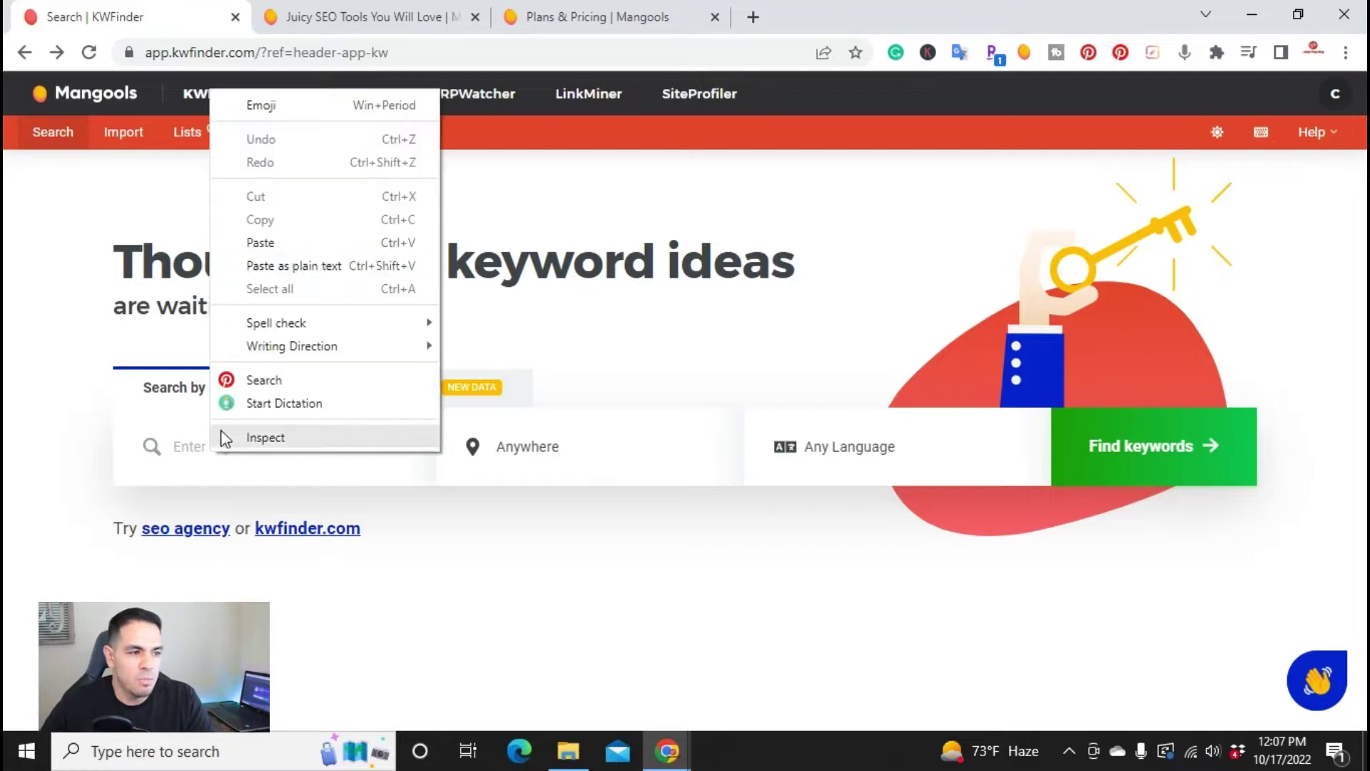
click(260, 244)
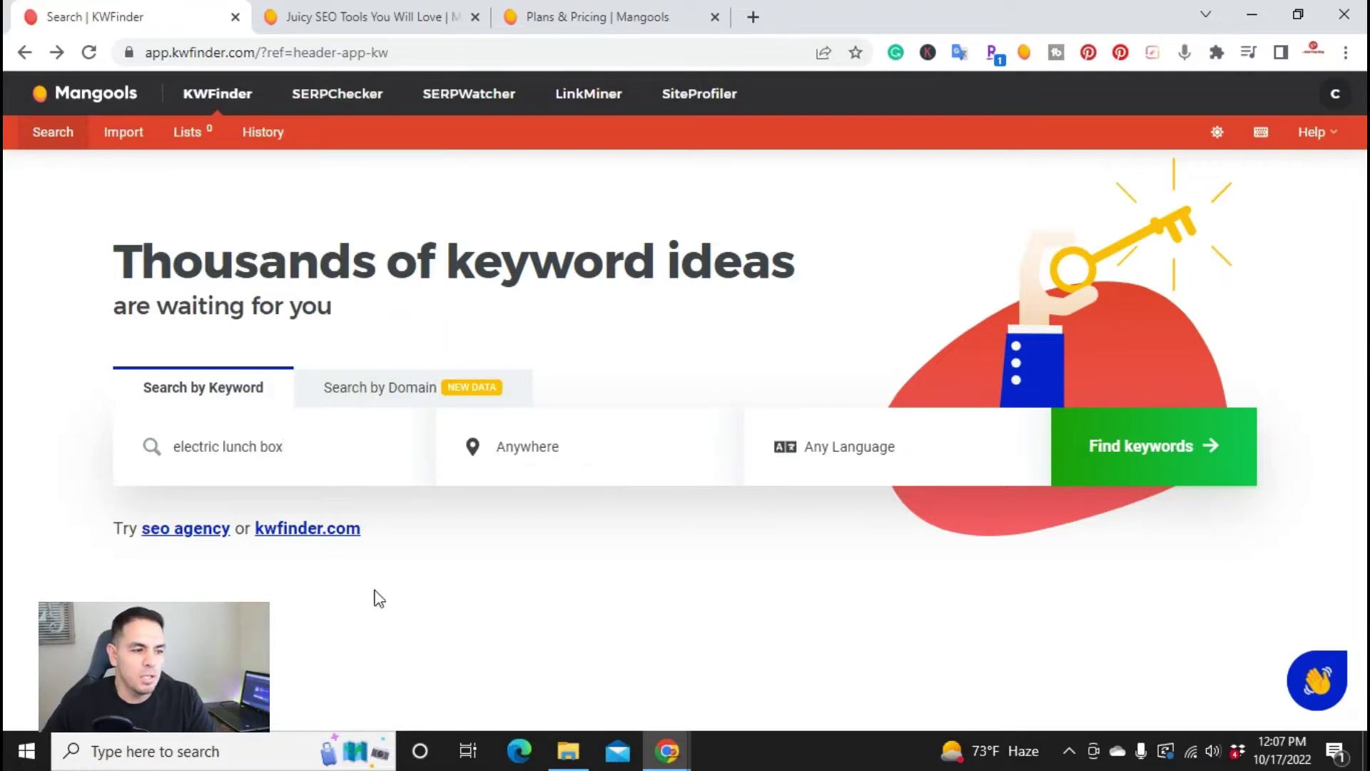
click(583, 457)
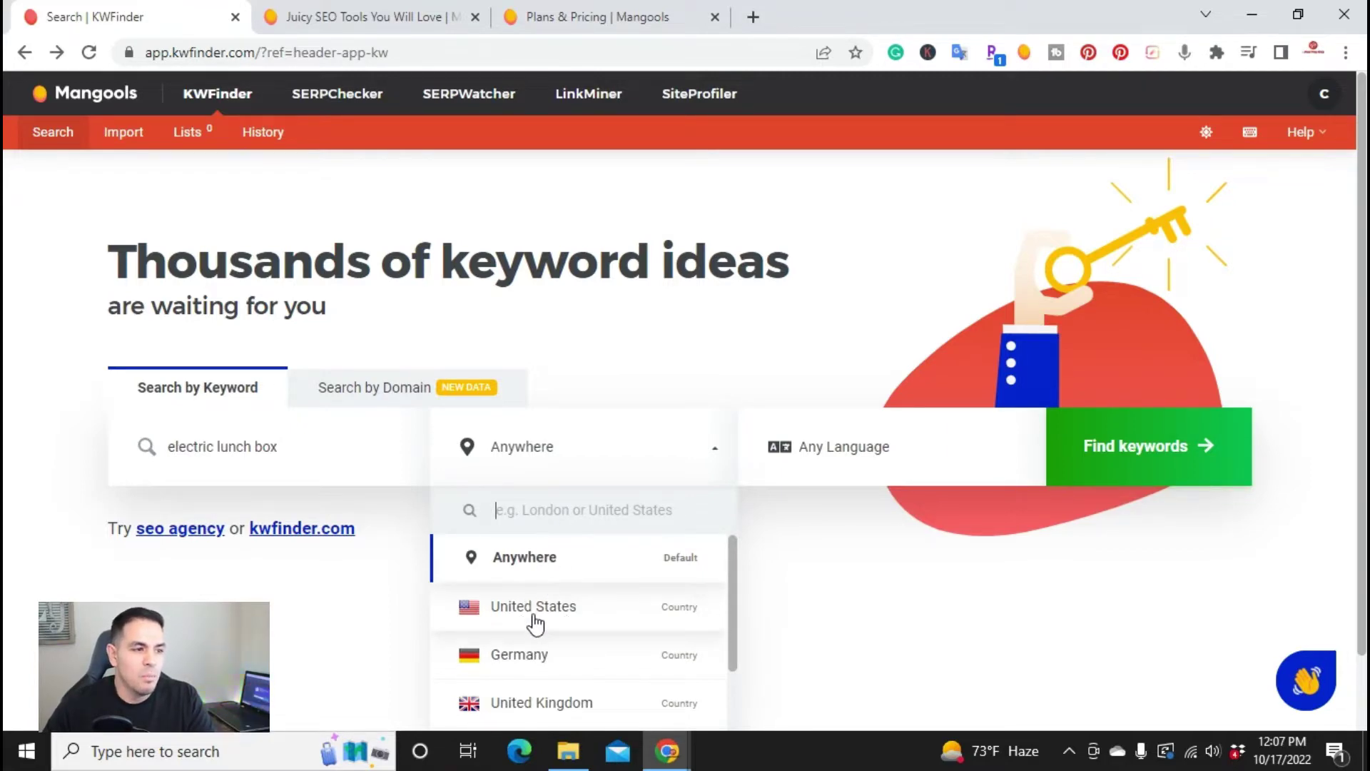
click(599, 455)
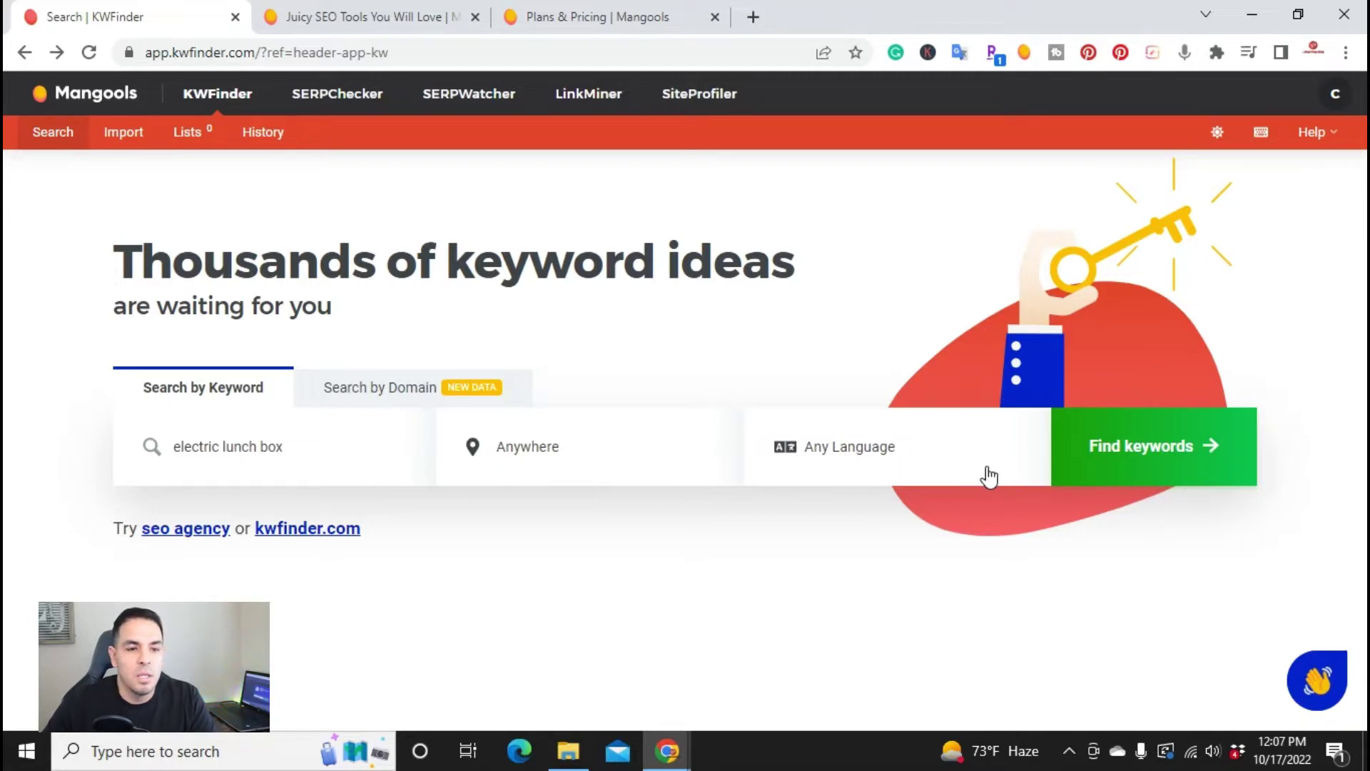
Run the electric lunch box search and read the Search, CPC, PPC and KD column explanations.
click(1151, 455)
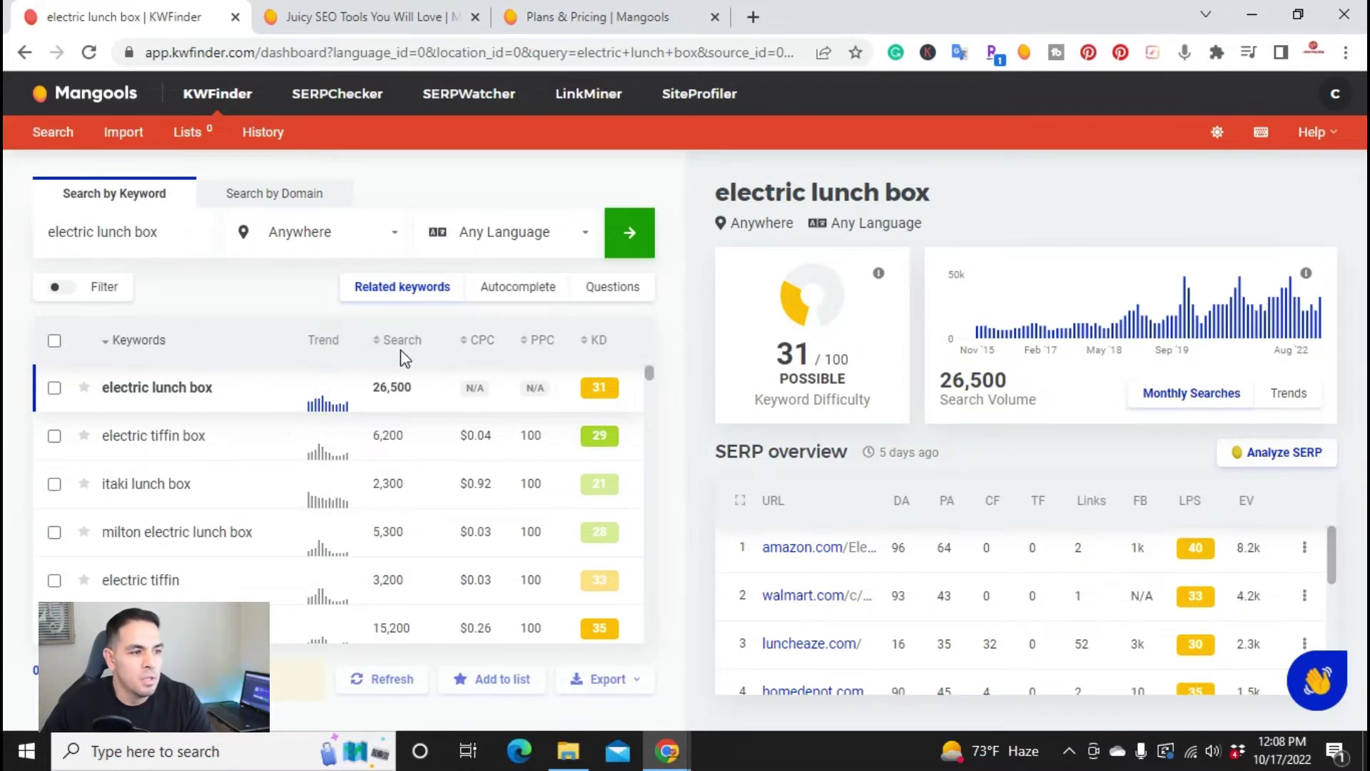
mouse_move(405, 350)
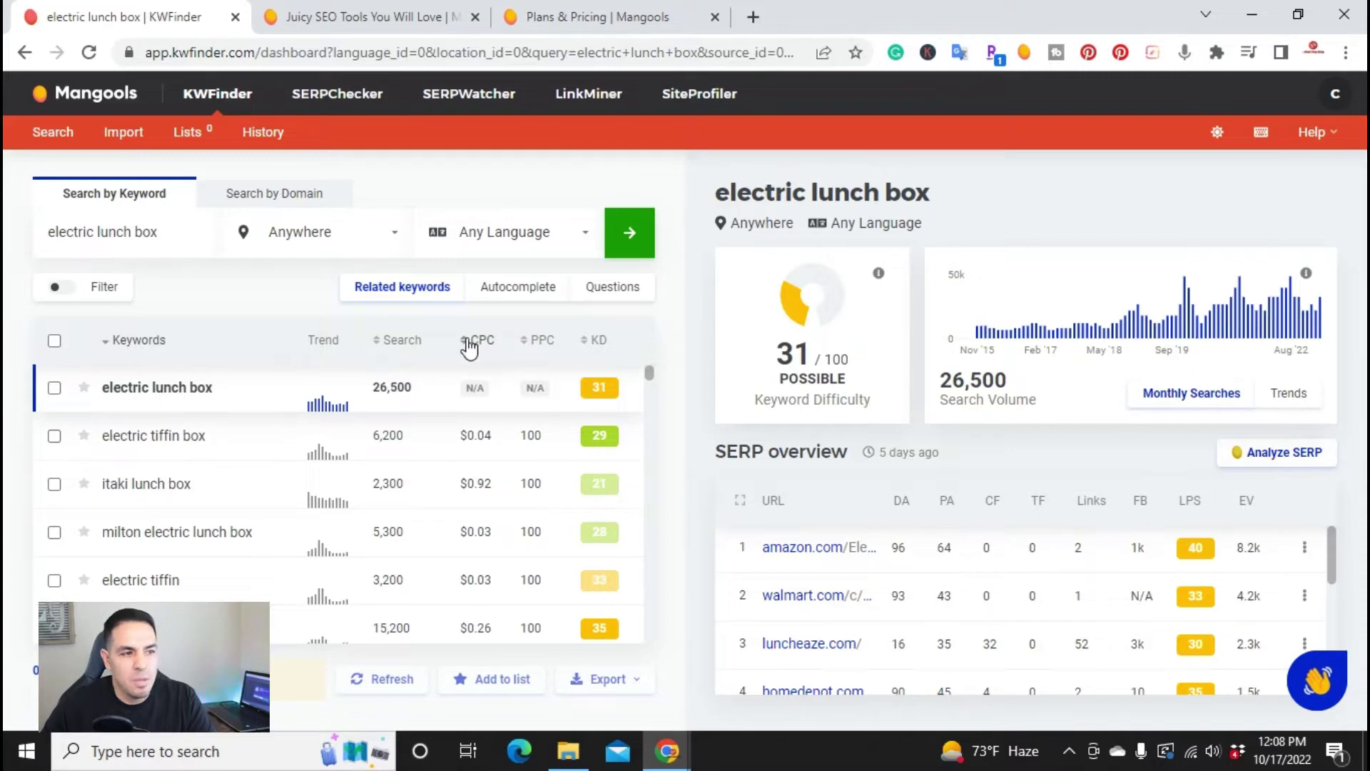
mouse_move(538, 350)
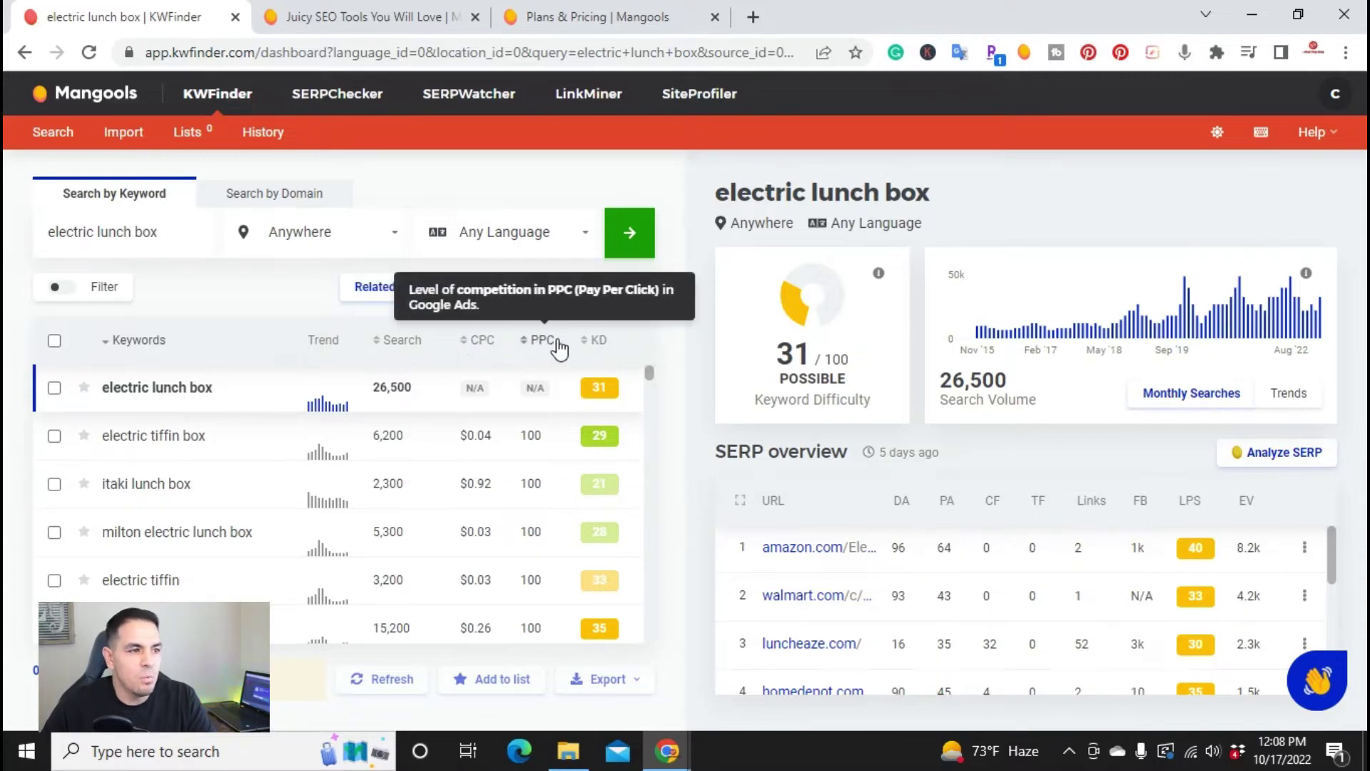
mouse_move(595, 350)
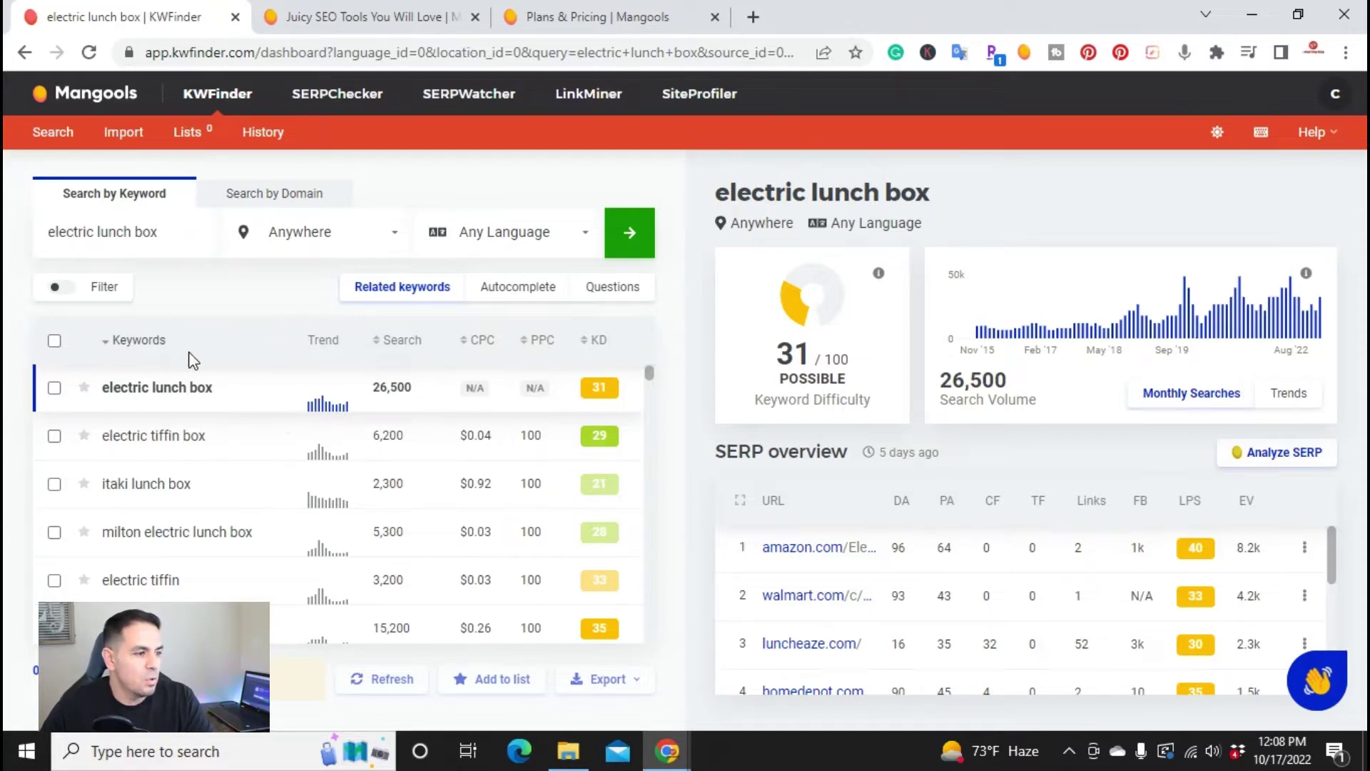
Sort the related keywords by search volume, then by keyword difficulty in ascending order.
scroll(147, 451, down, 2)
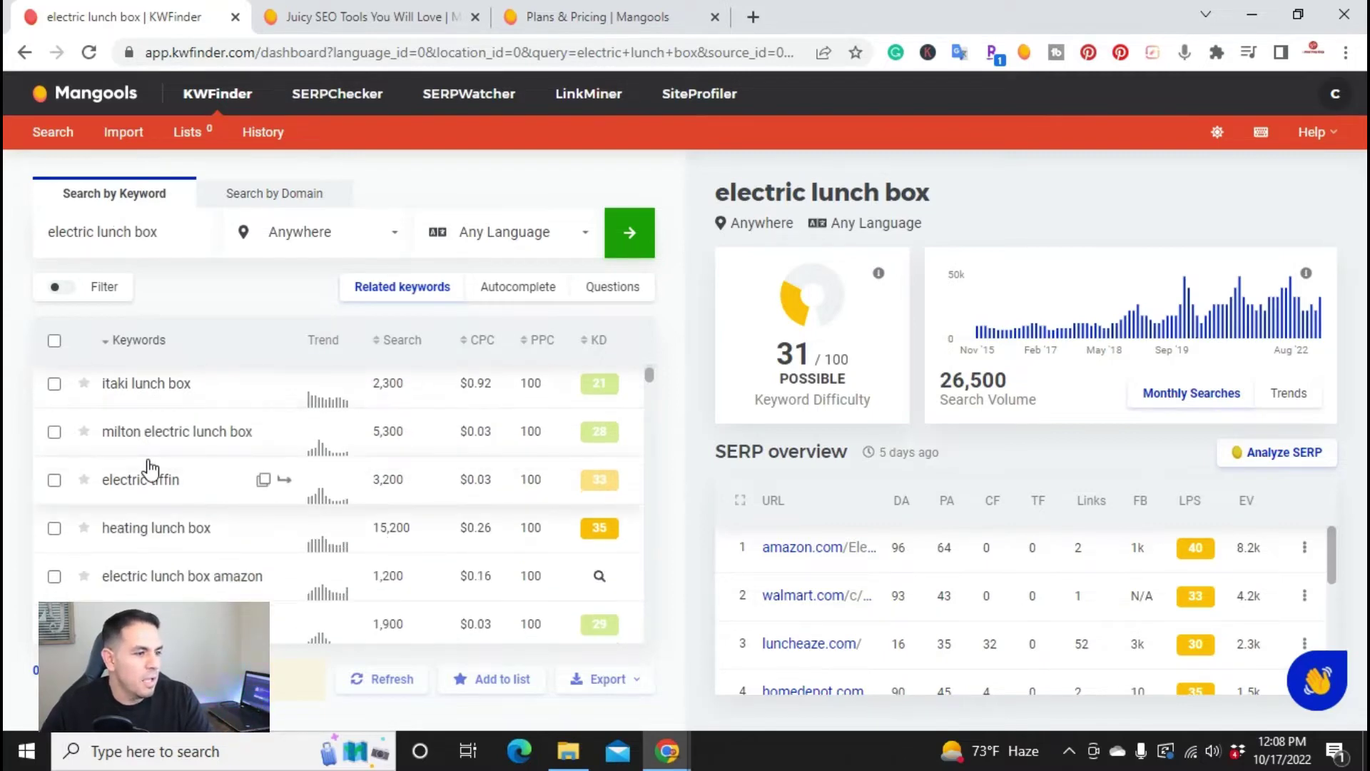
scroll(113, 431, down, 4)
scroll(117, 433, up, 6)
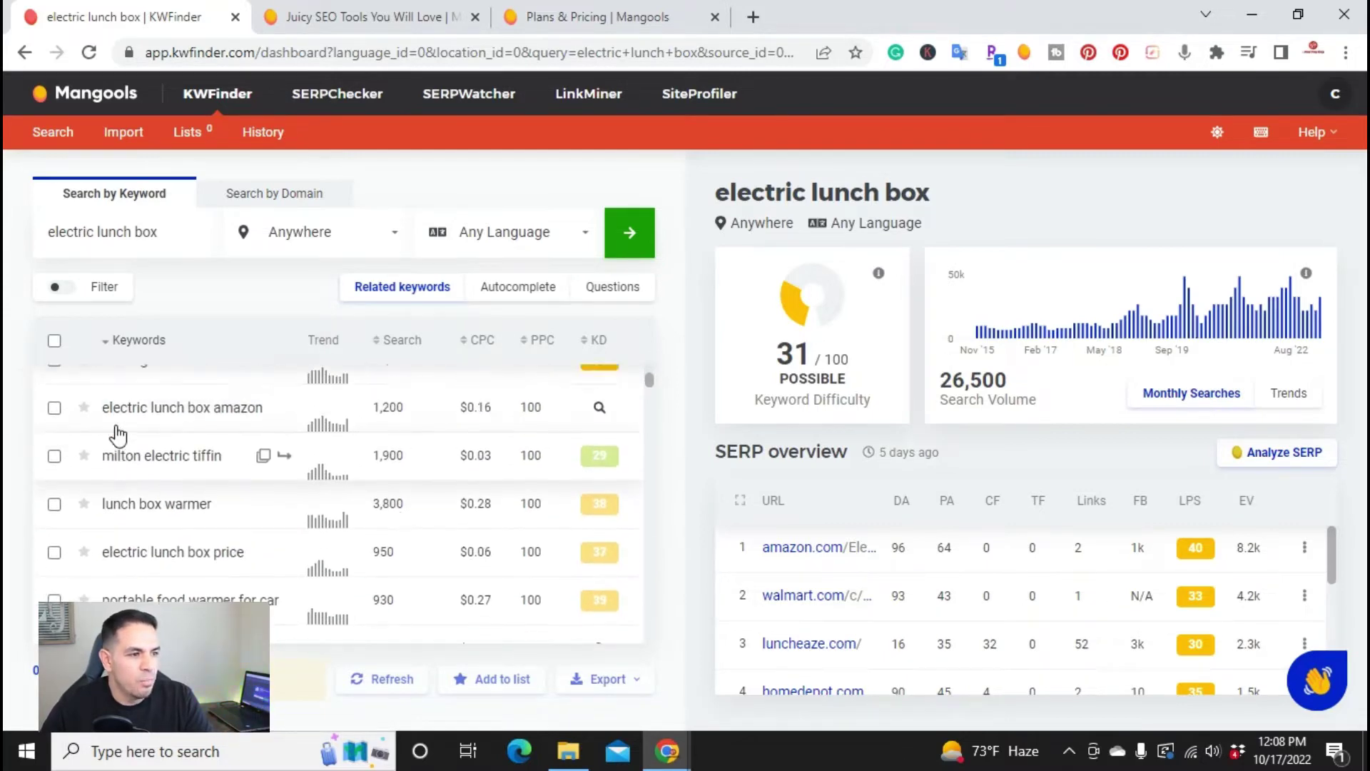
click(393, 346)
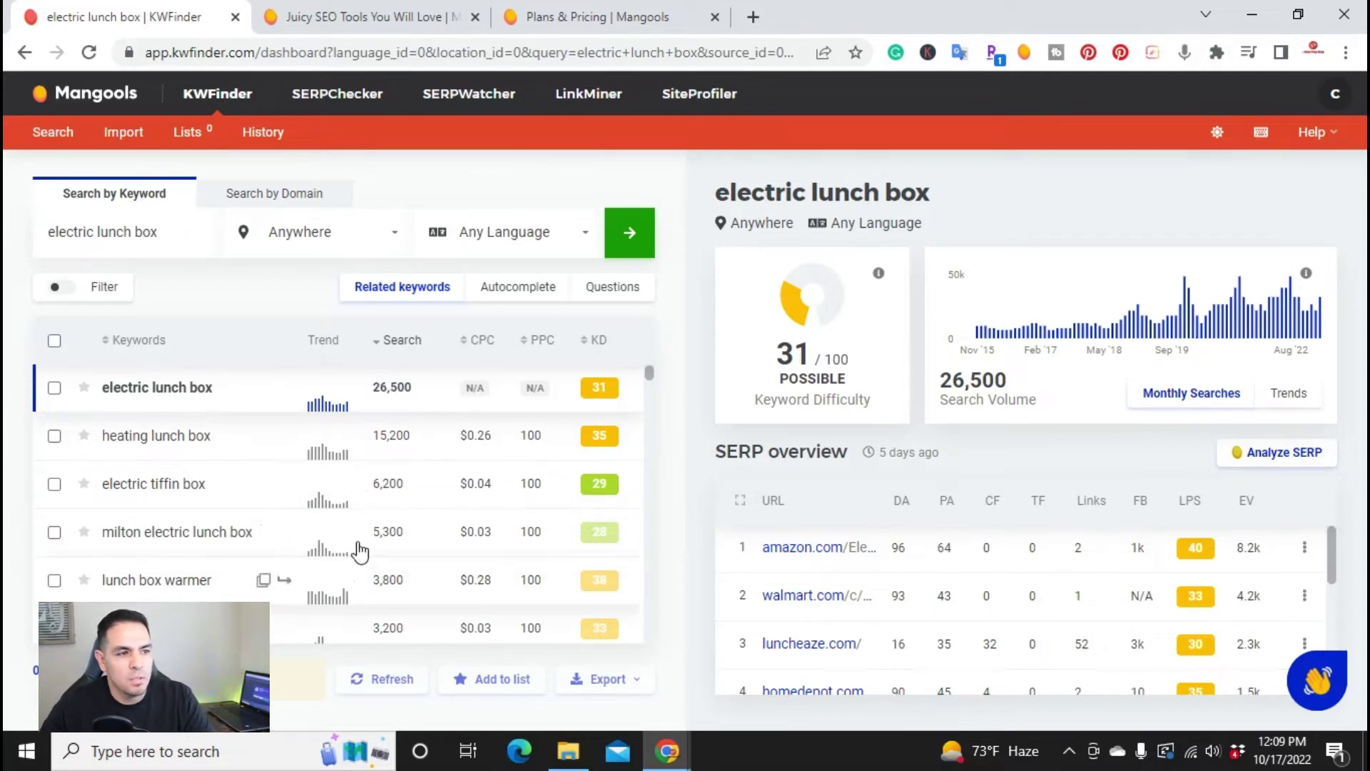
click(587, 346)
click(590, 345)
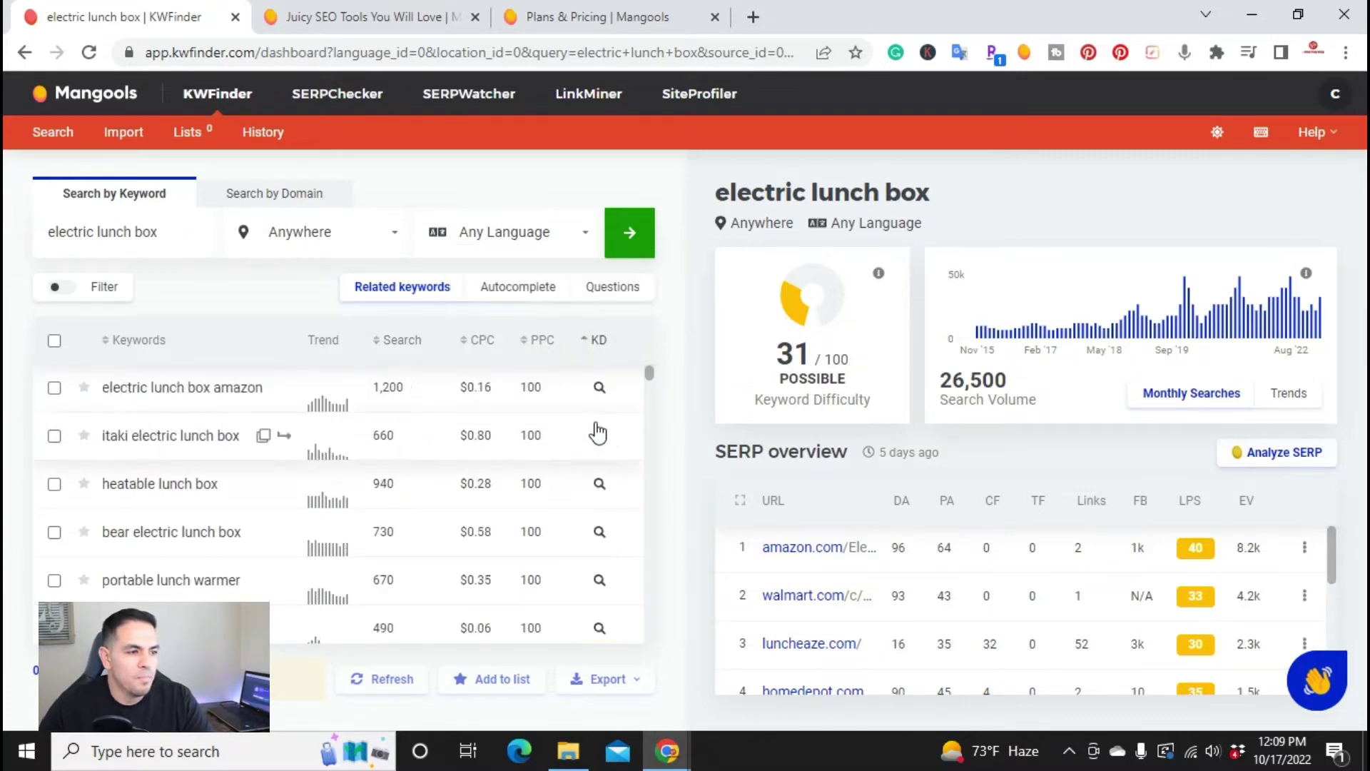
Open details for electric lunch box milton price: difficulty 31/100, 560 searches.
scroll(595, 435, down, 6)
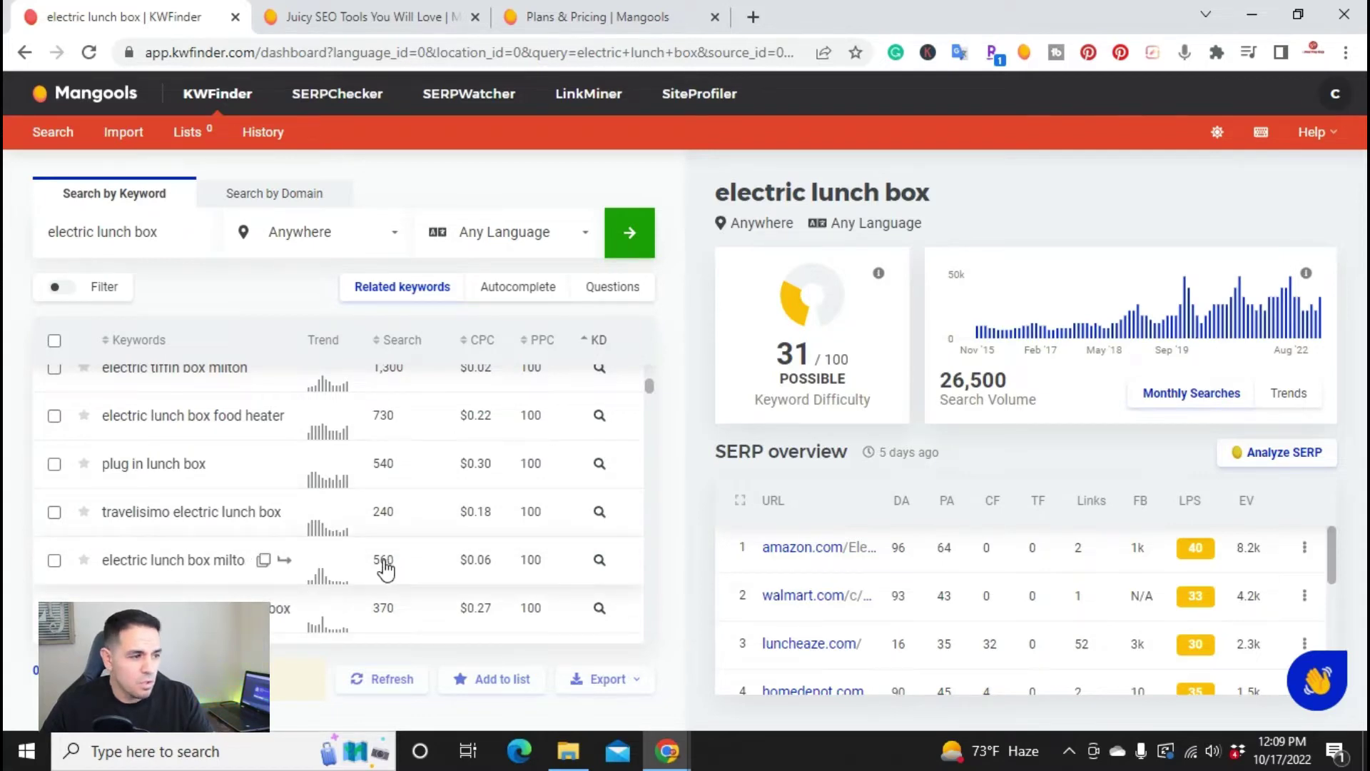
click(600, 560)
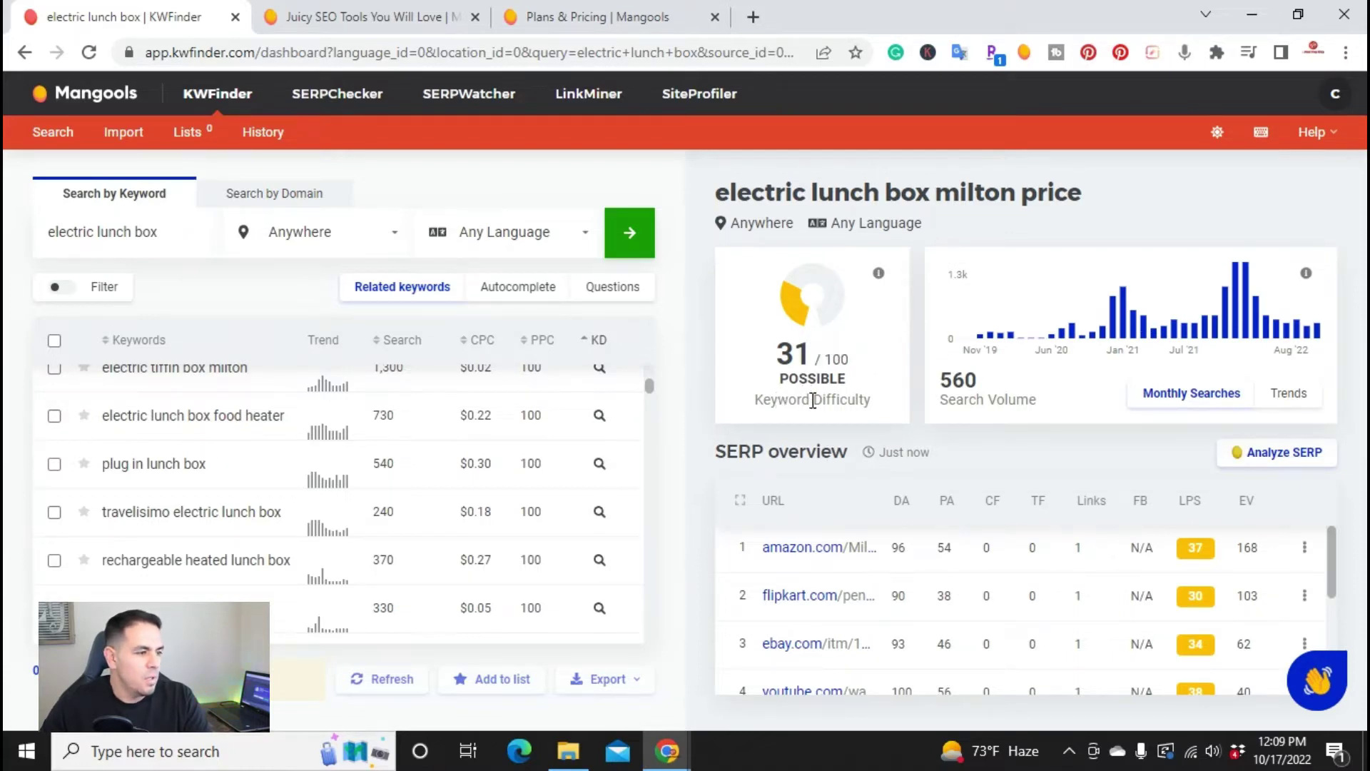
scroll(569, 480, down, 6)
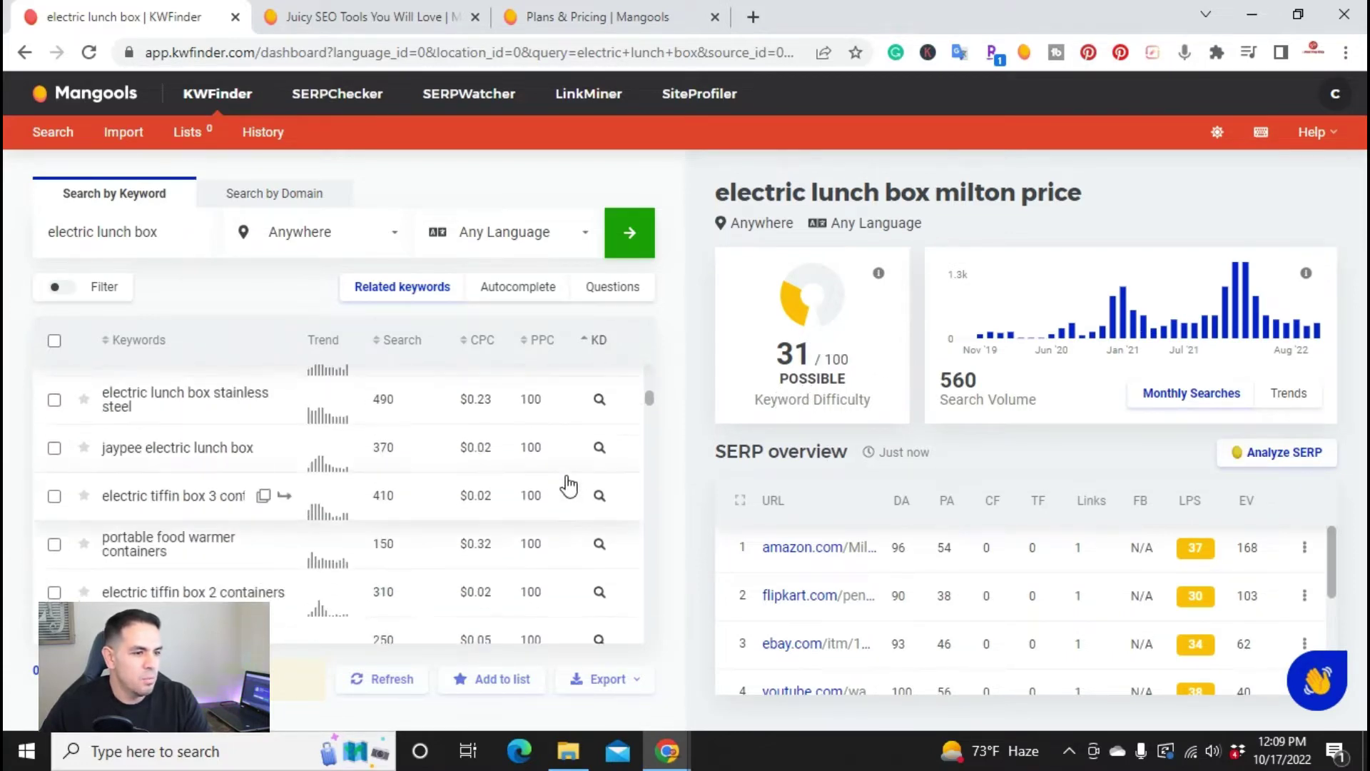
scroll(566, 484, down, 10)
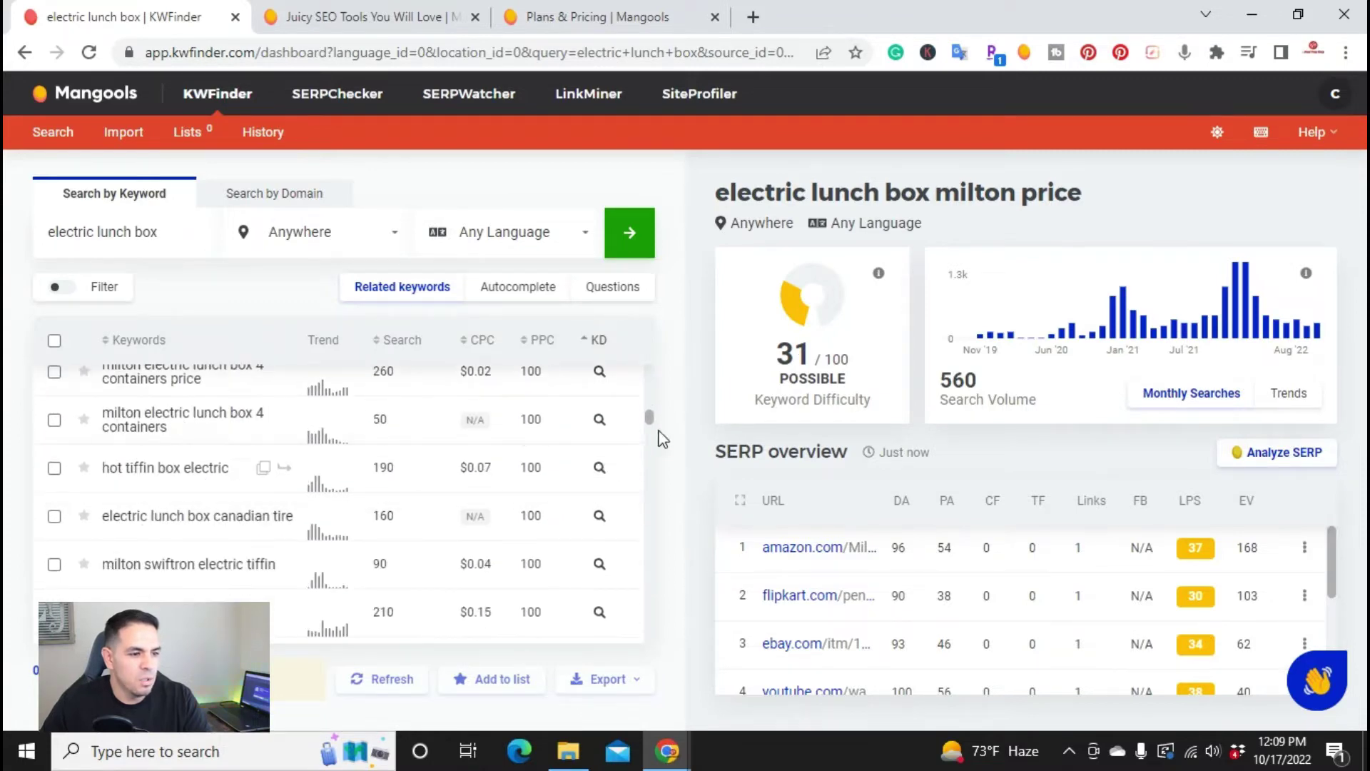
drag(652, 421, 647, 601)
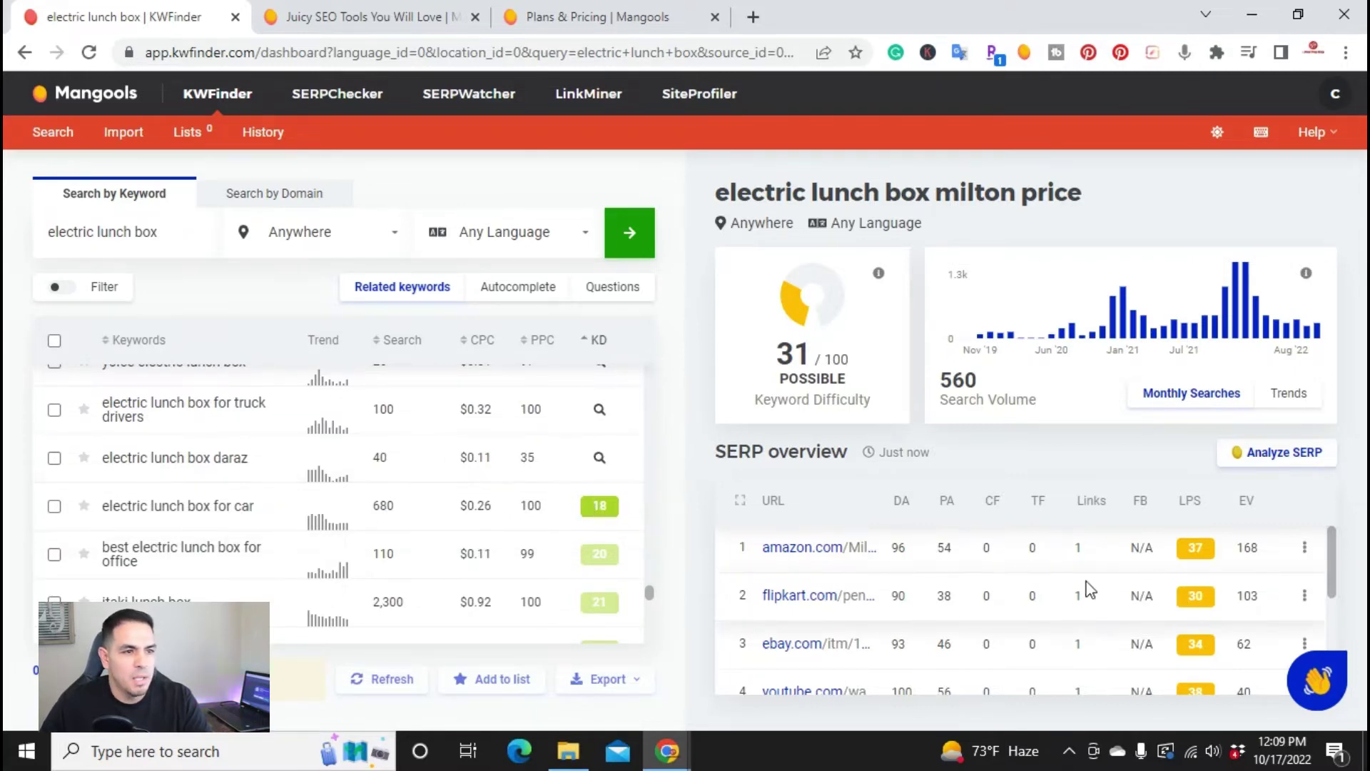
click(205, 507)
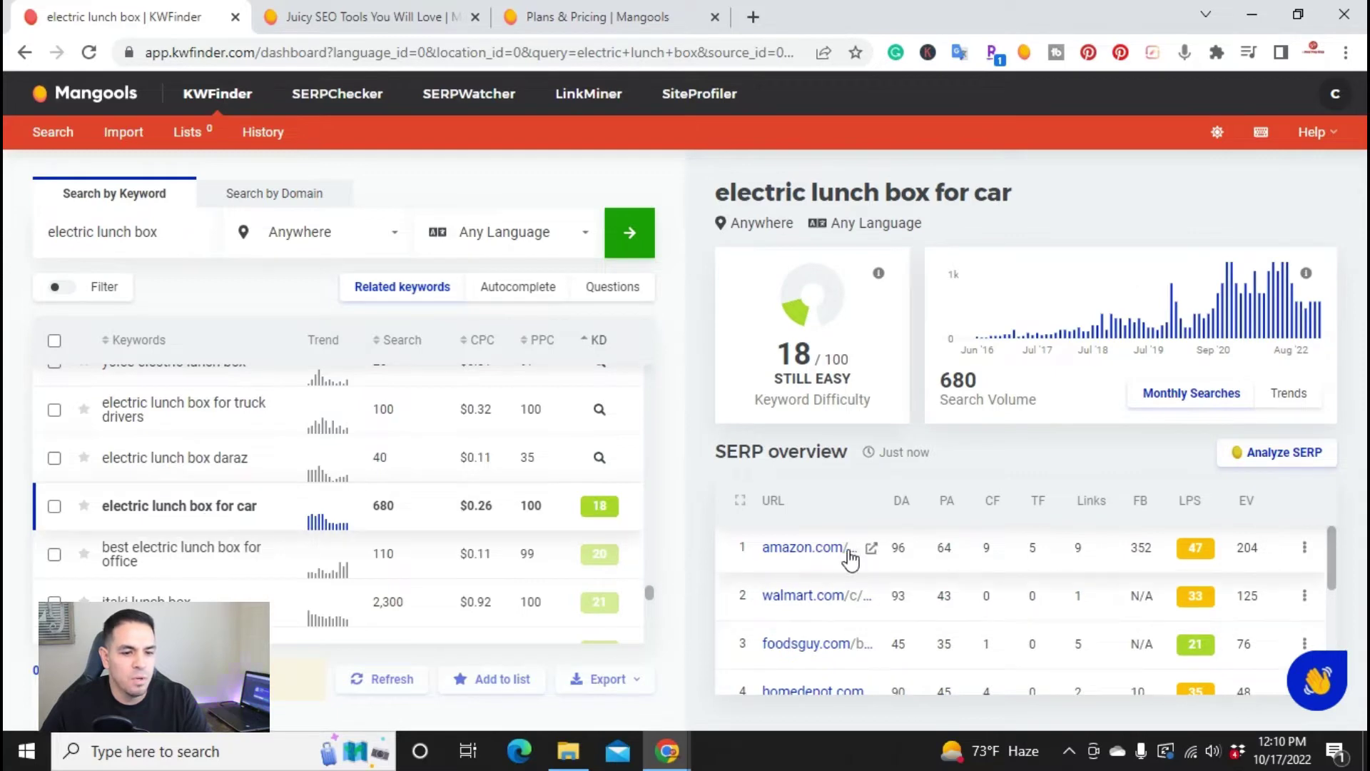
scroll(847, 607, down, 2)
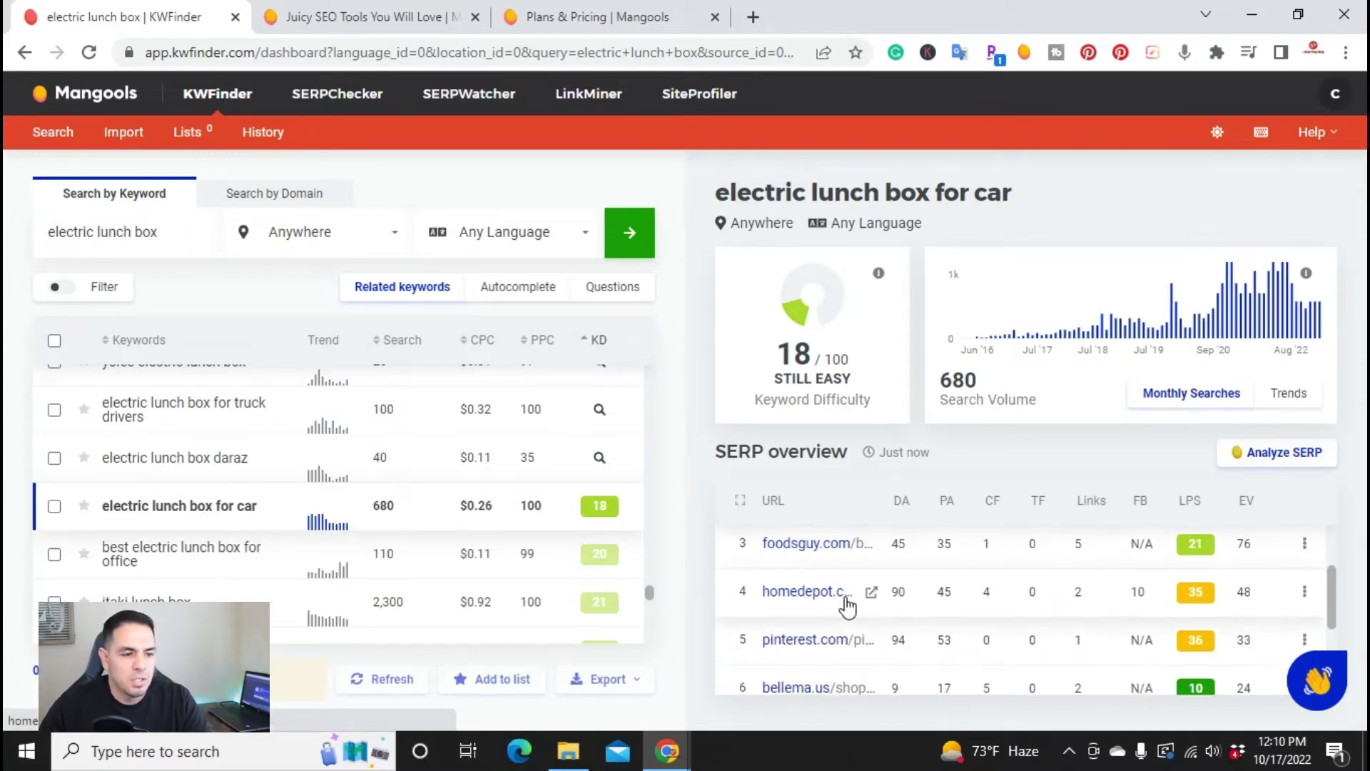
scroll(849, 602, down, 2)
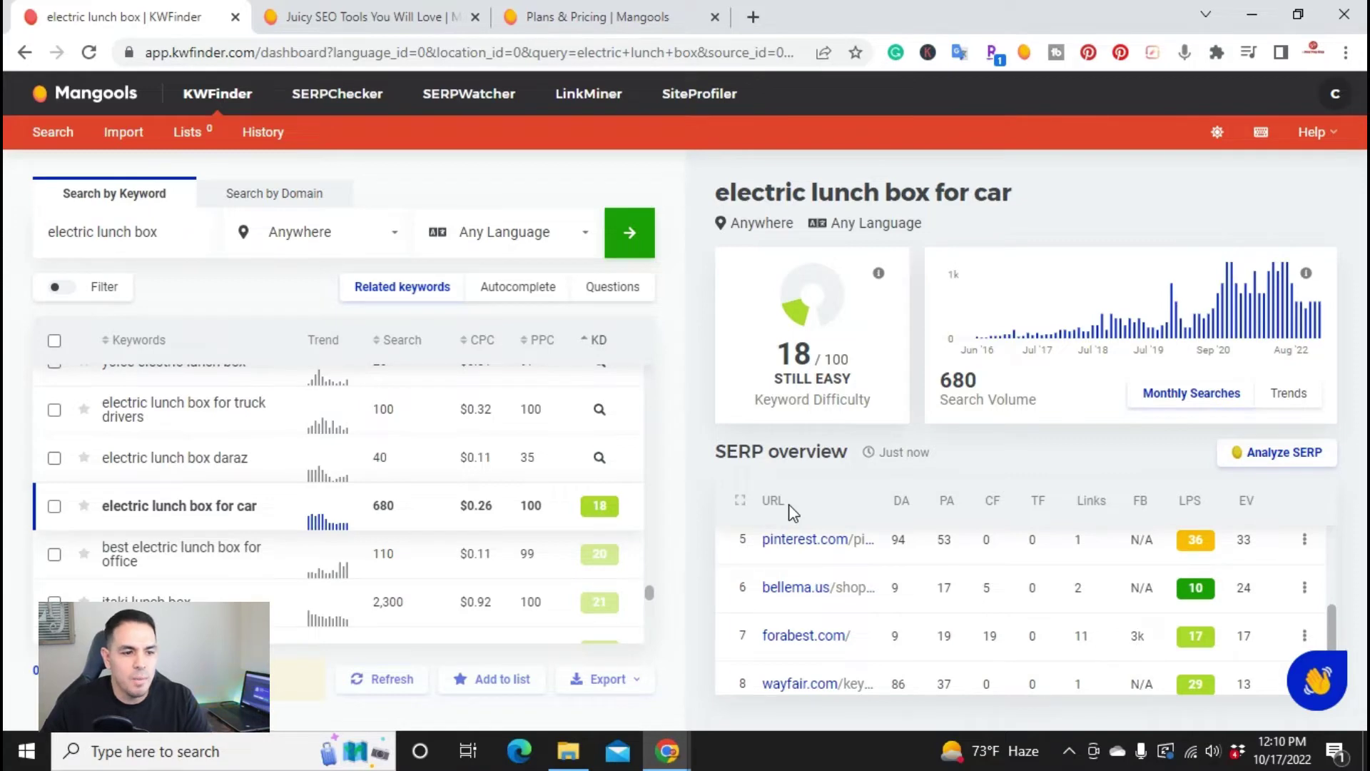
mouse_move(901, 508)
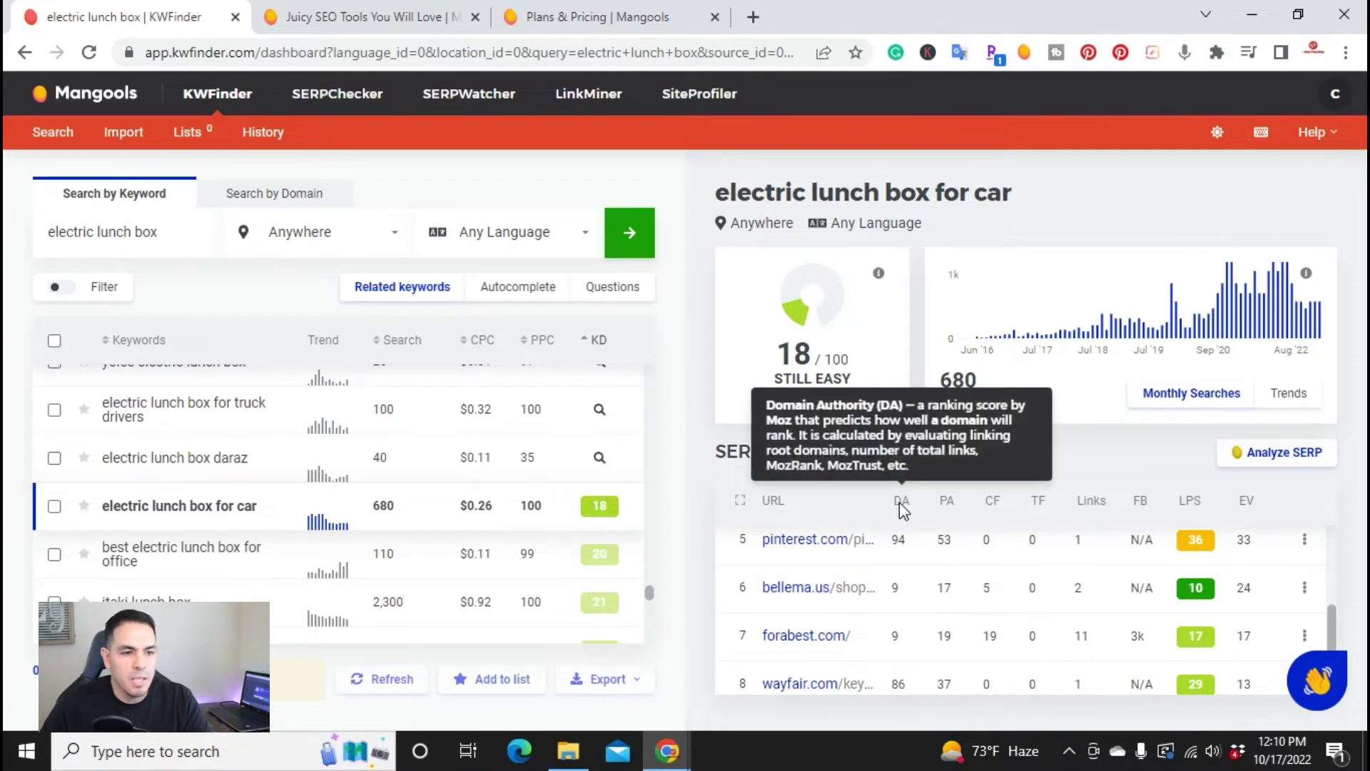
mouse_move(946, 499)
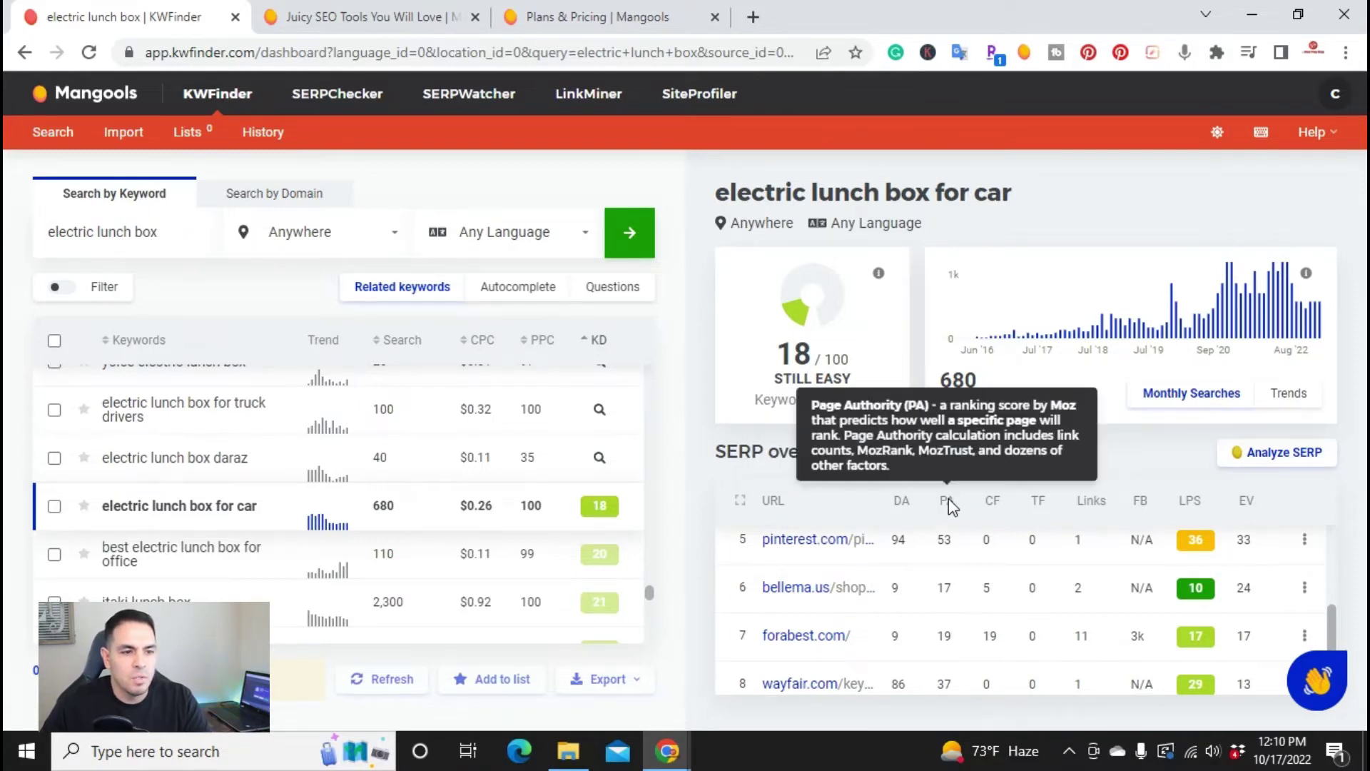
mouse_move(991, 504)
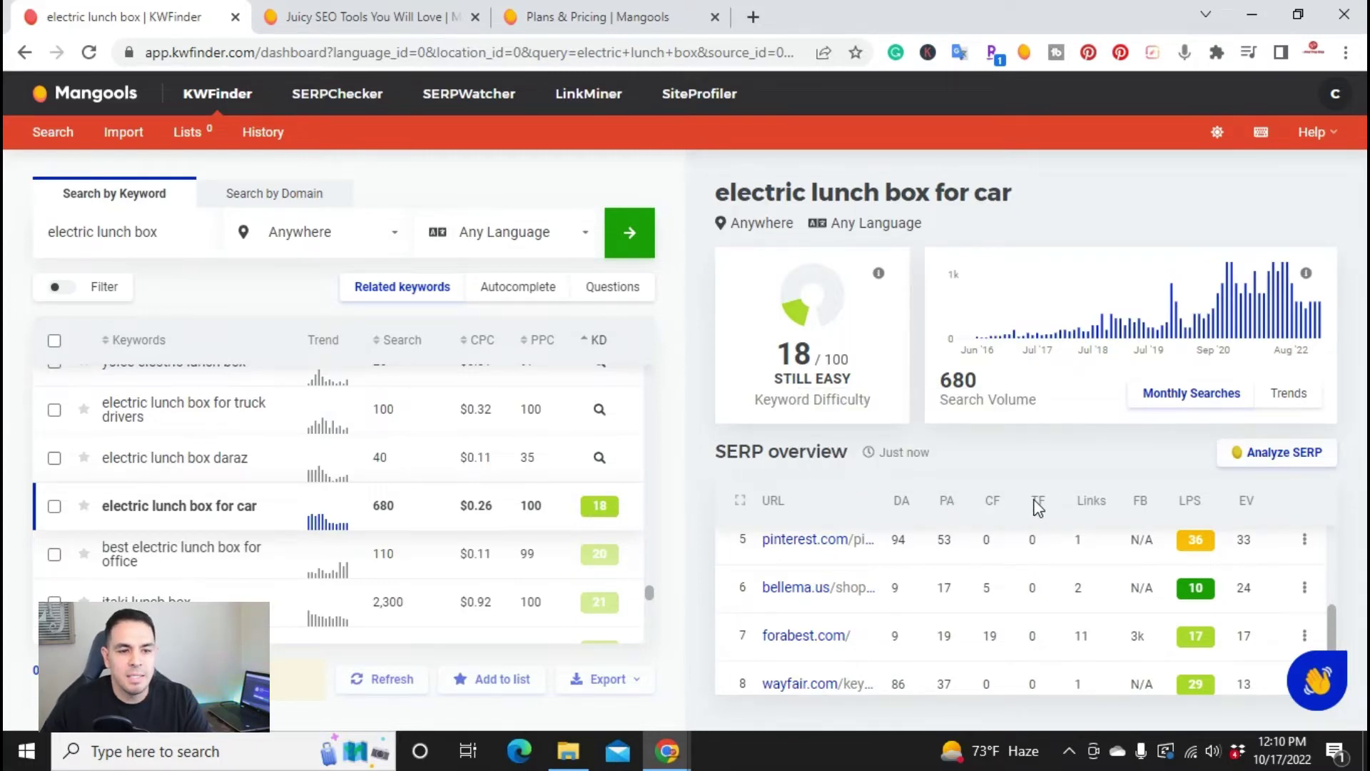
mouse_move(1038, 506)
mouse_move(1095, 504)
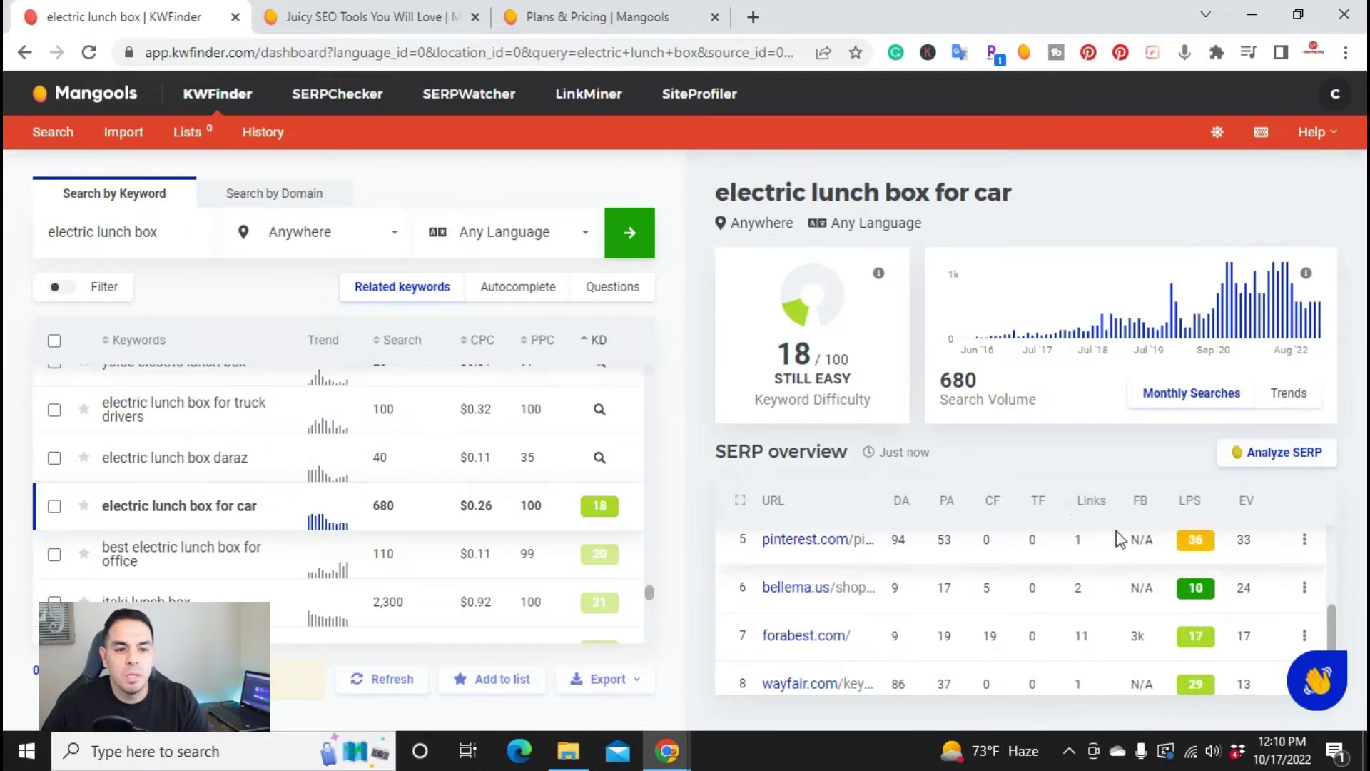
mouse_move(1140, 503)
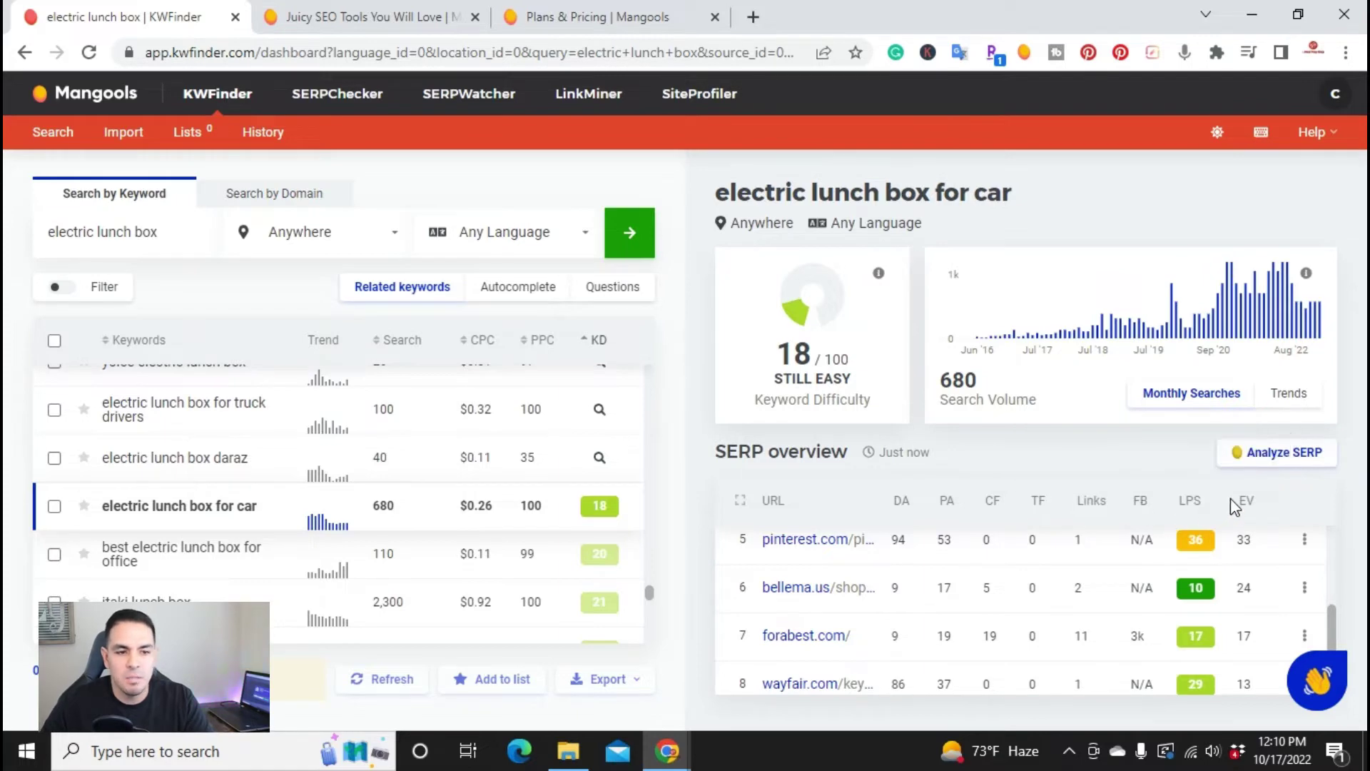
mouse_move(1247, 508)
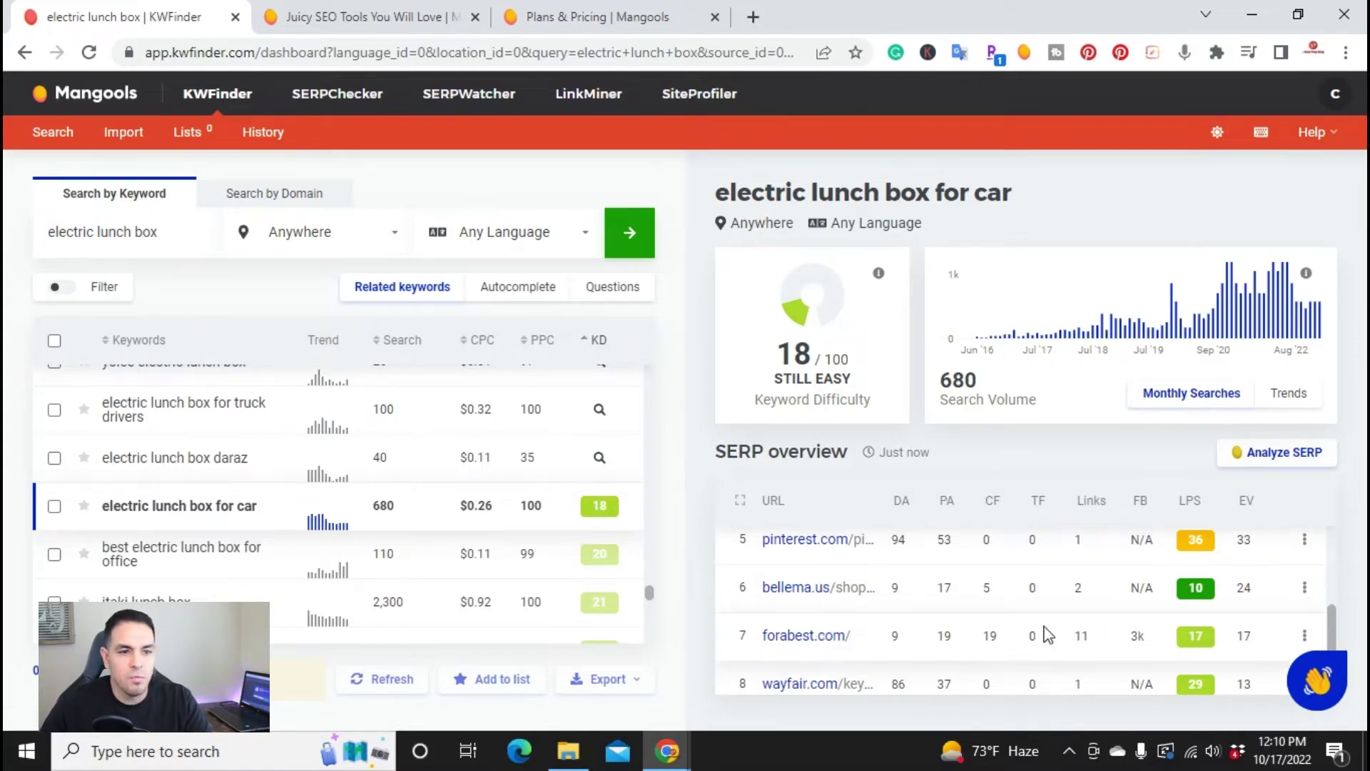
mouse_move(1191, 502)
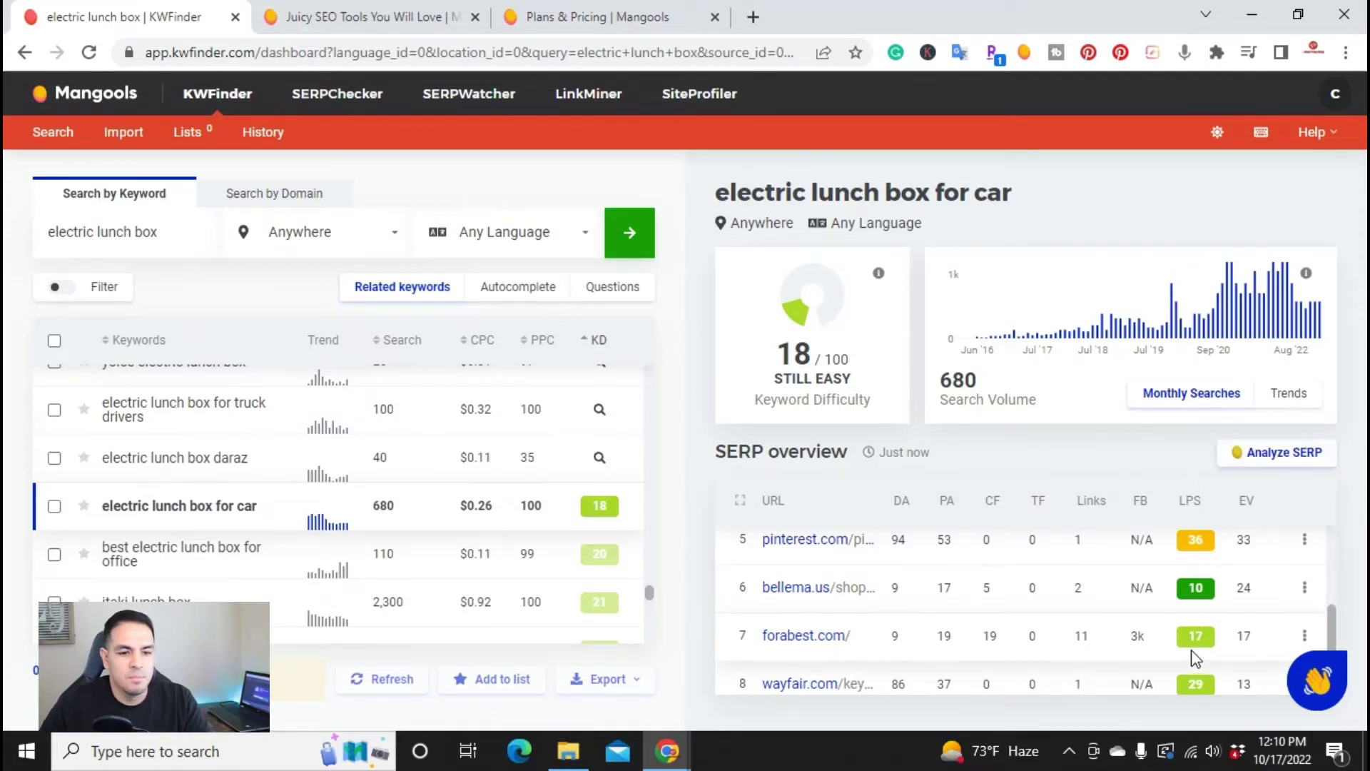
scroll(1195, 657, down, 2)
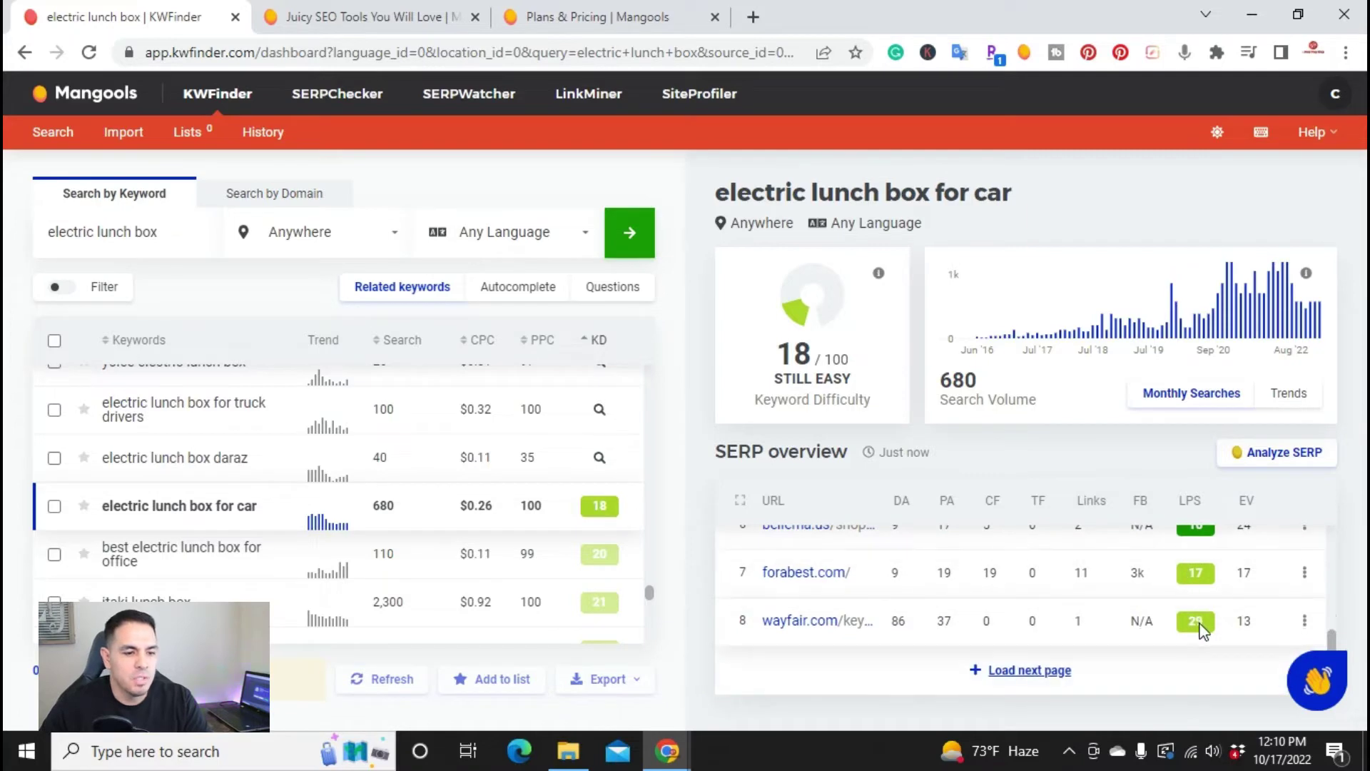
scroll(1207, 607, up, 2)
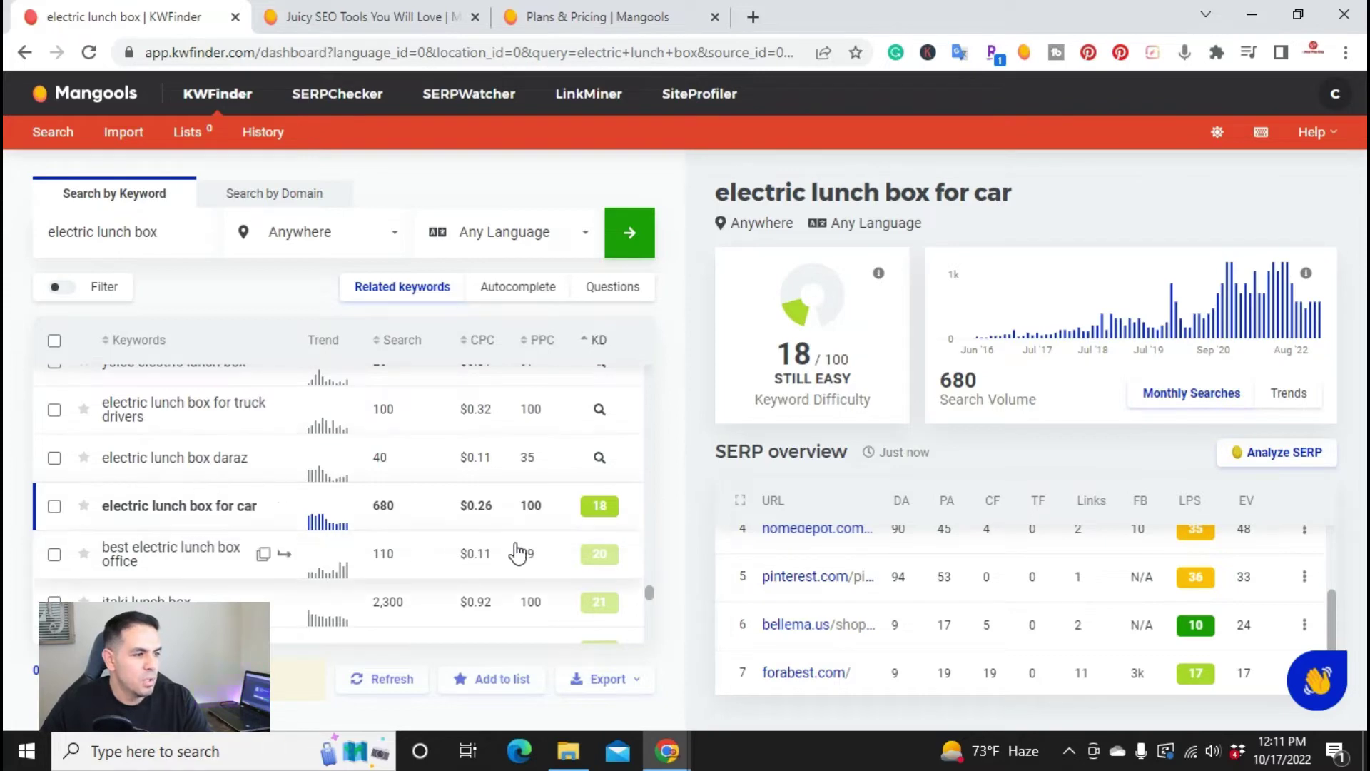
scroll(520, 554, down, 3)
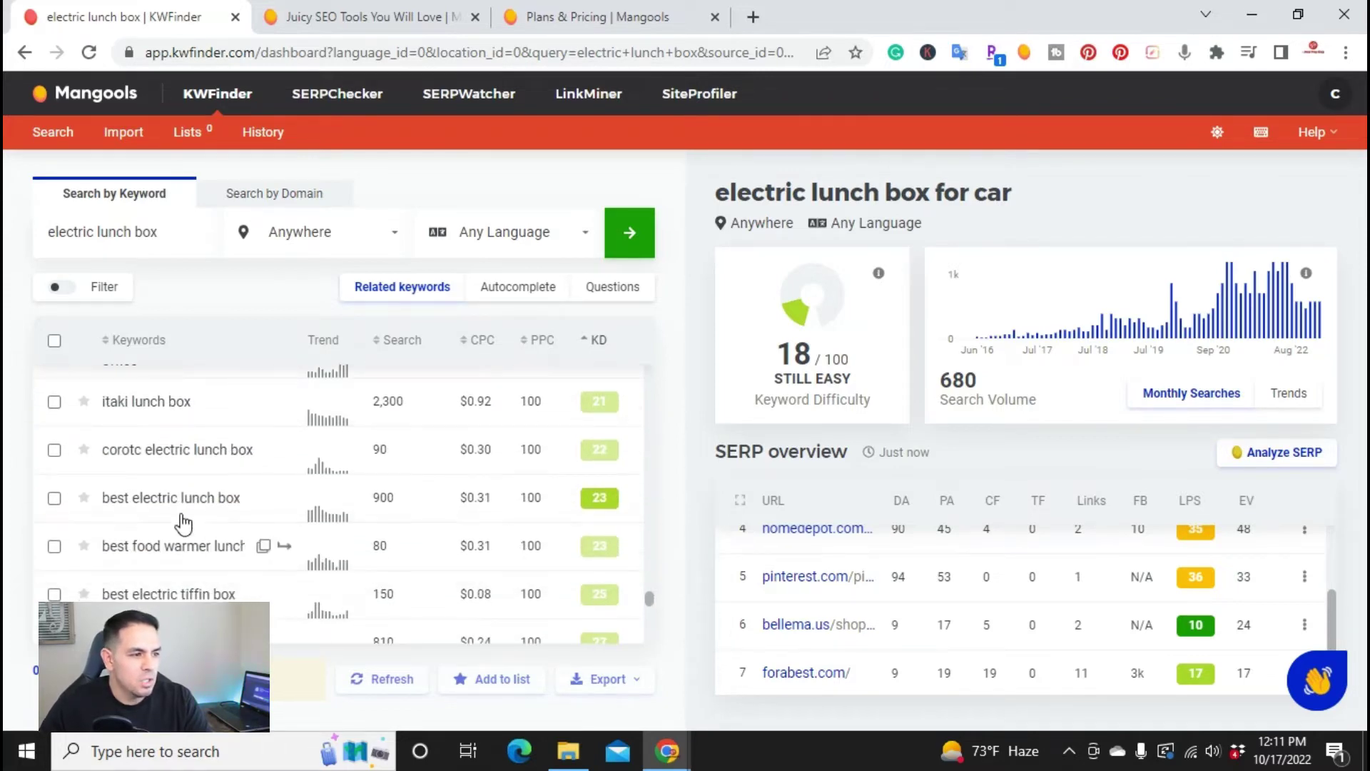
Load best electric lunch box (23/100, 900 searches) and switch to its Google results window.
click(161, 511)
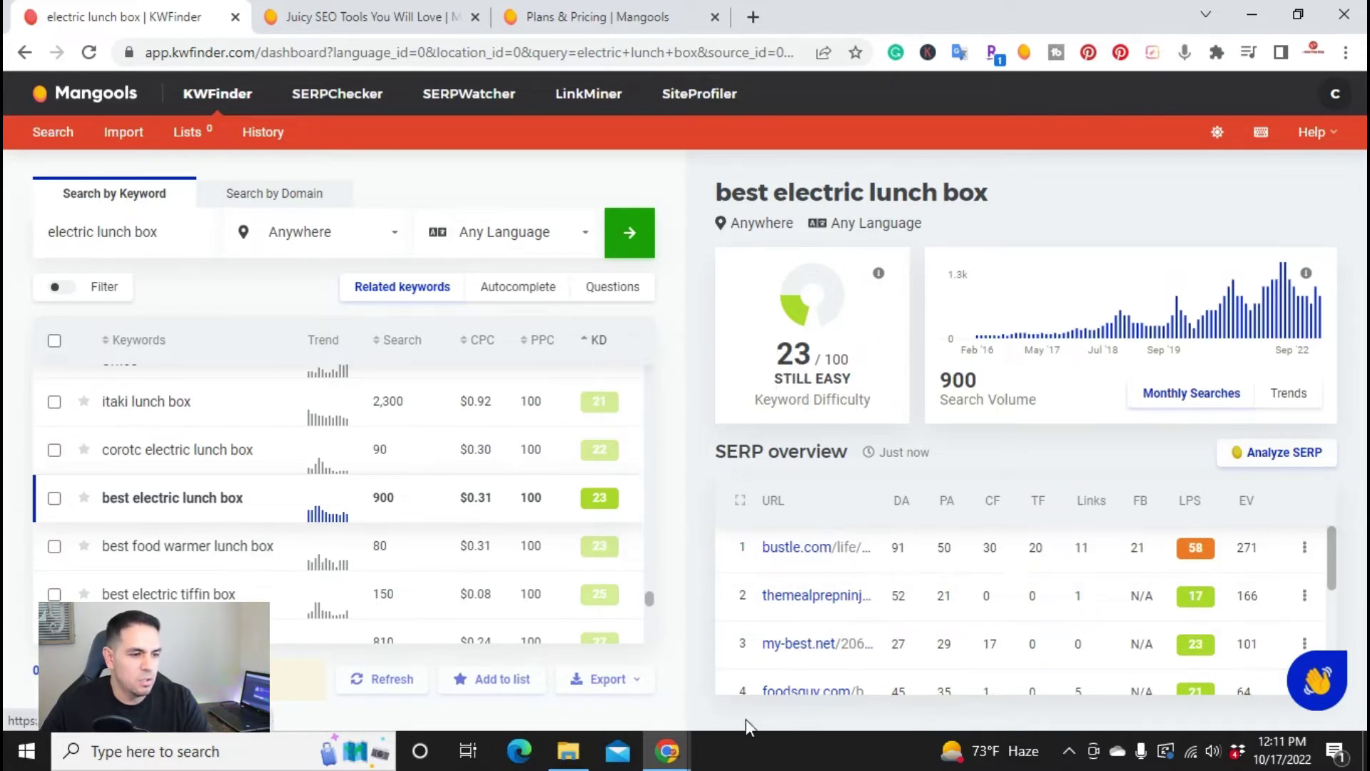
click(667, 755)
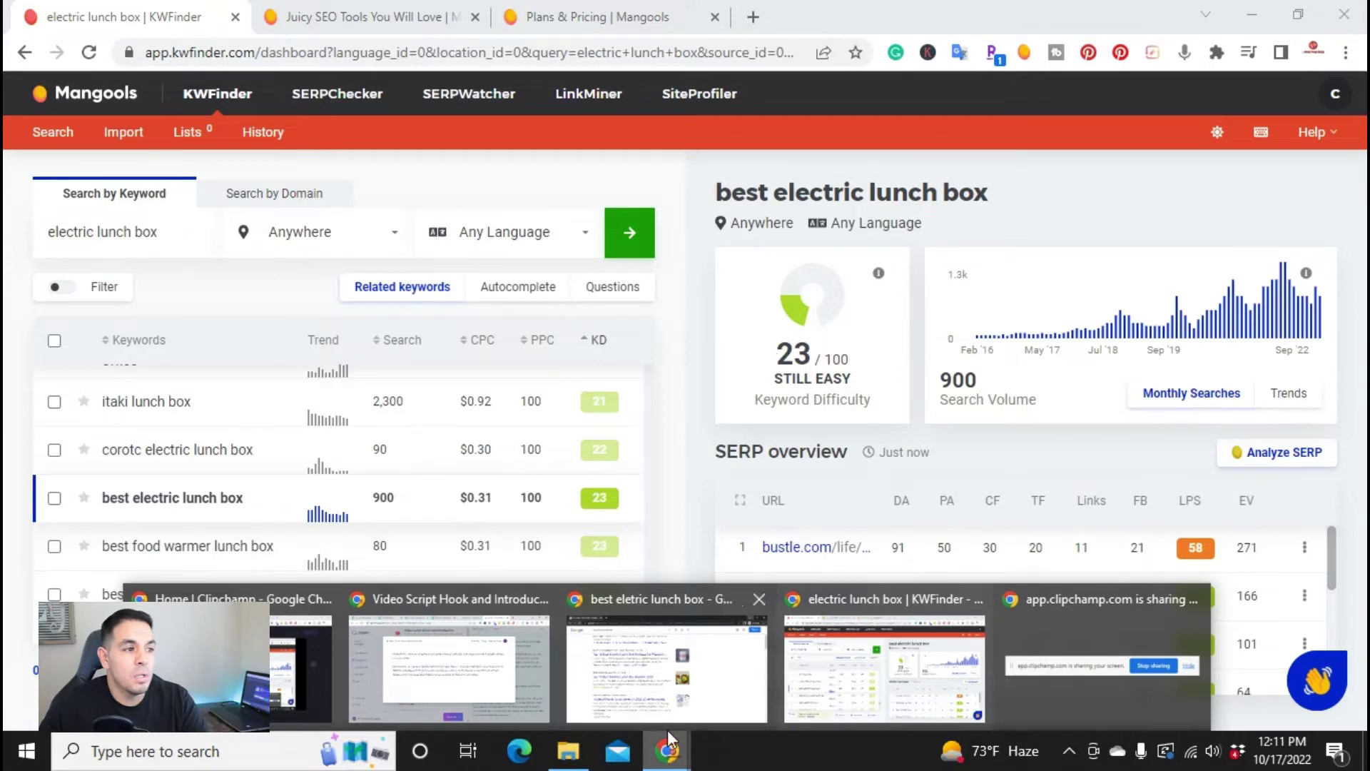
click(666, 671)
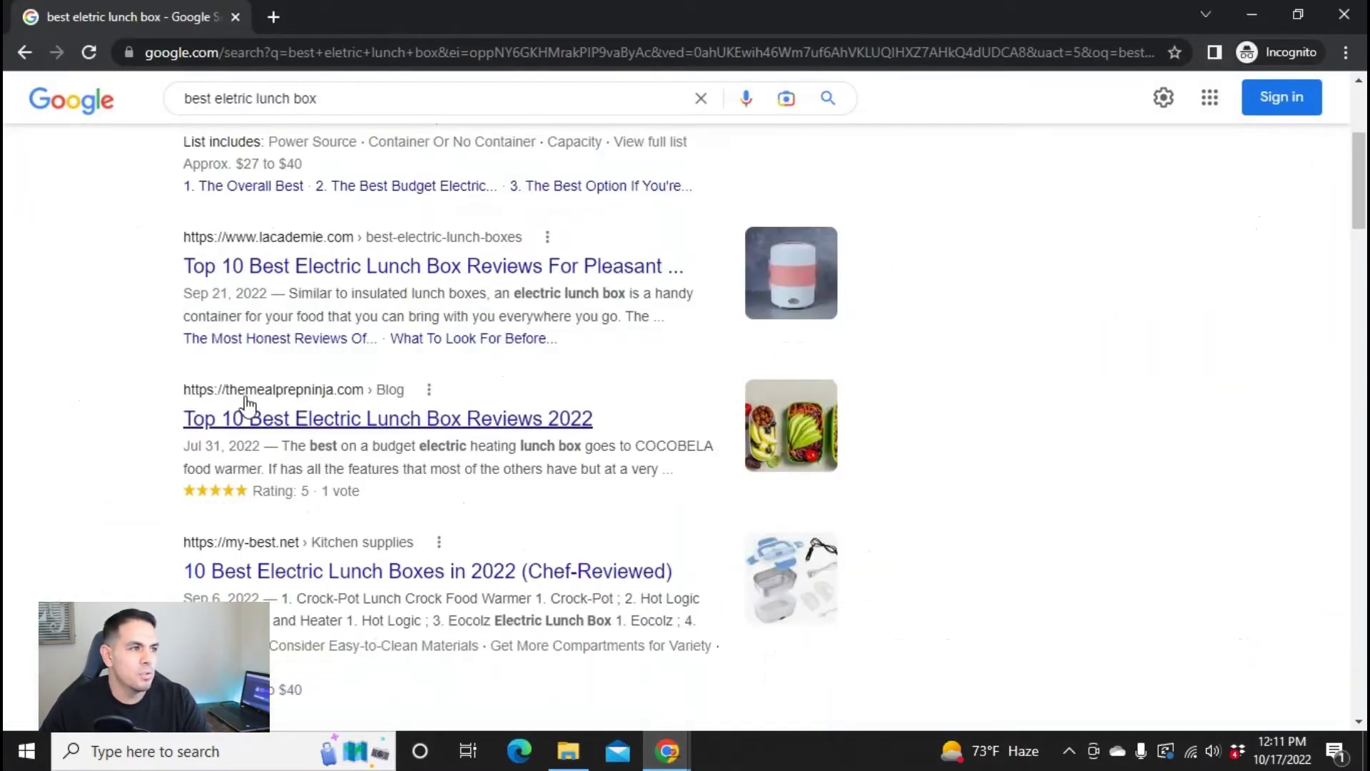
Scroll through the best electric lunch box Google results, then minimise that window.
scroll(275, 123, up, 3)
scroll(254, 214, up, 2)
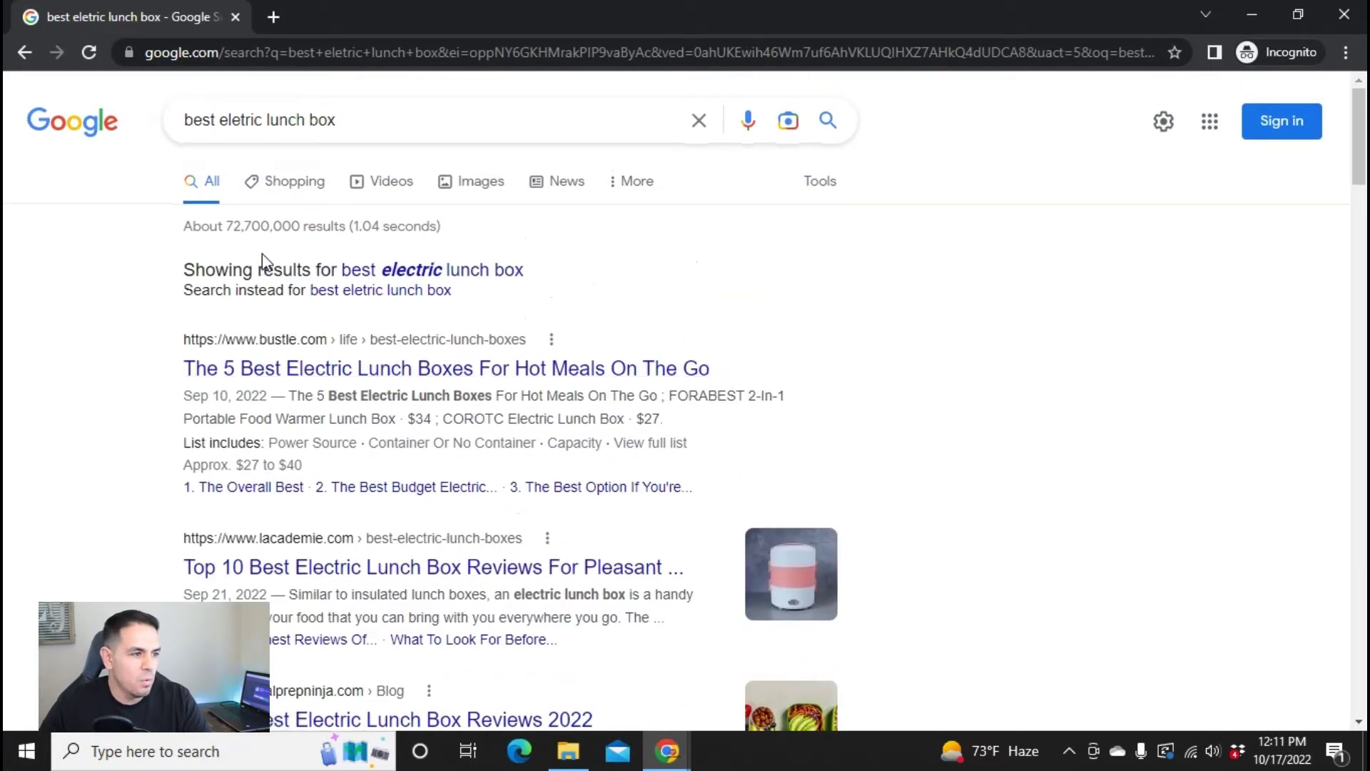
scroll(262, 259, down, 3)
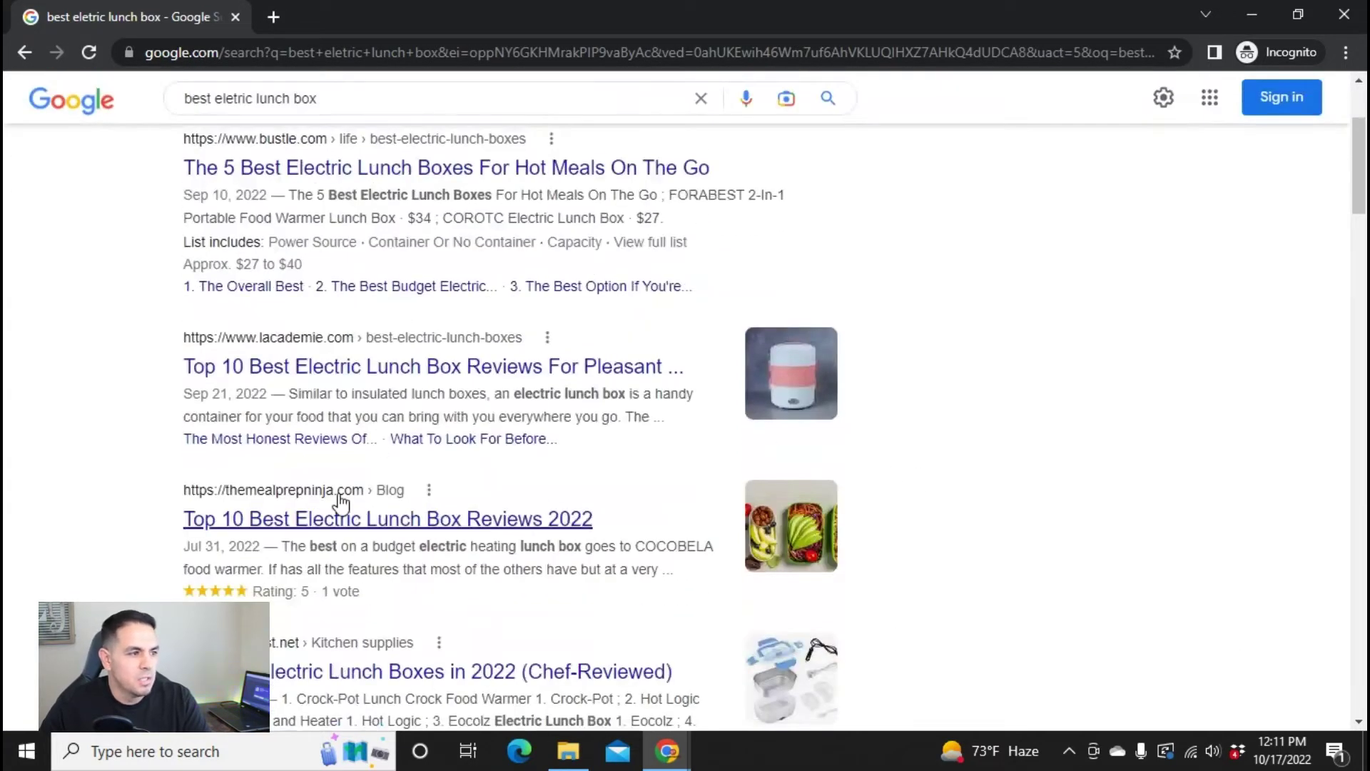
scroll(332, 493, down, 2)
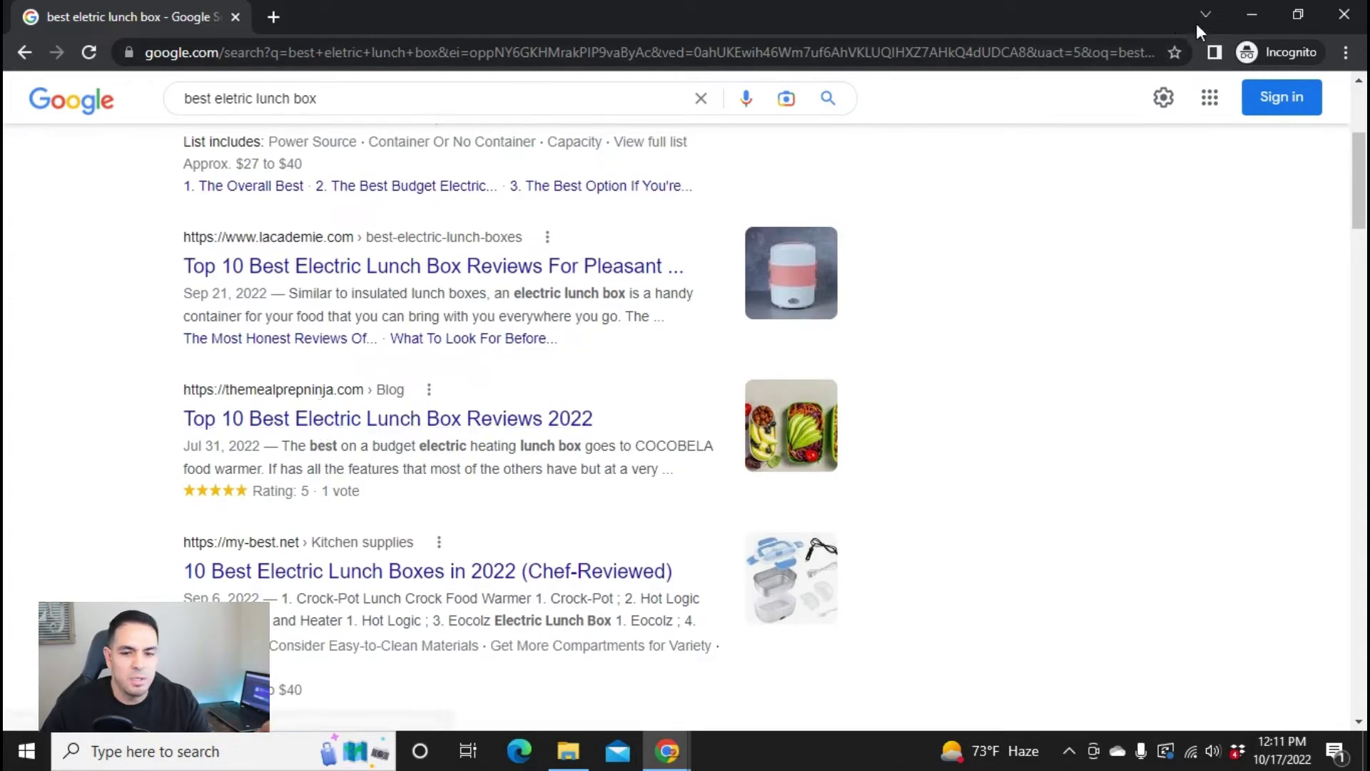
click(1250, 14)
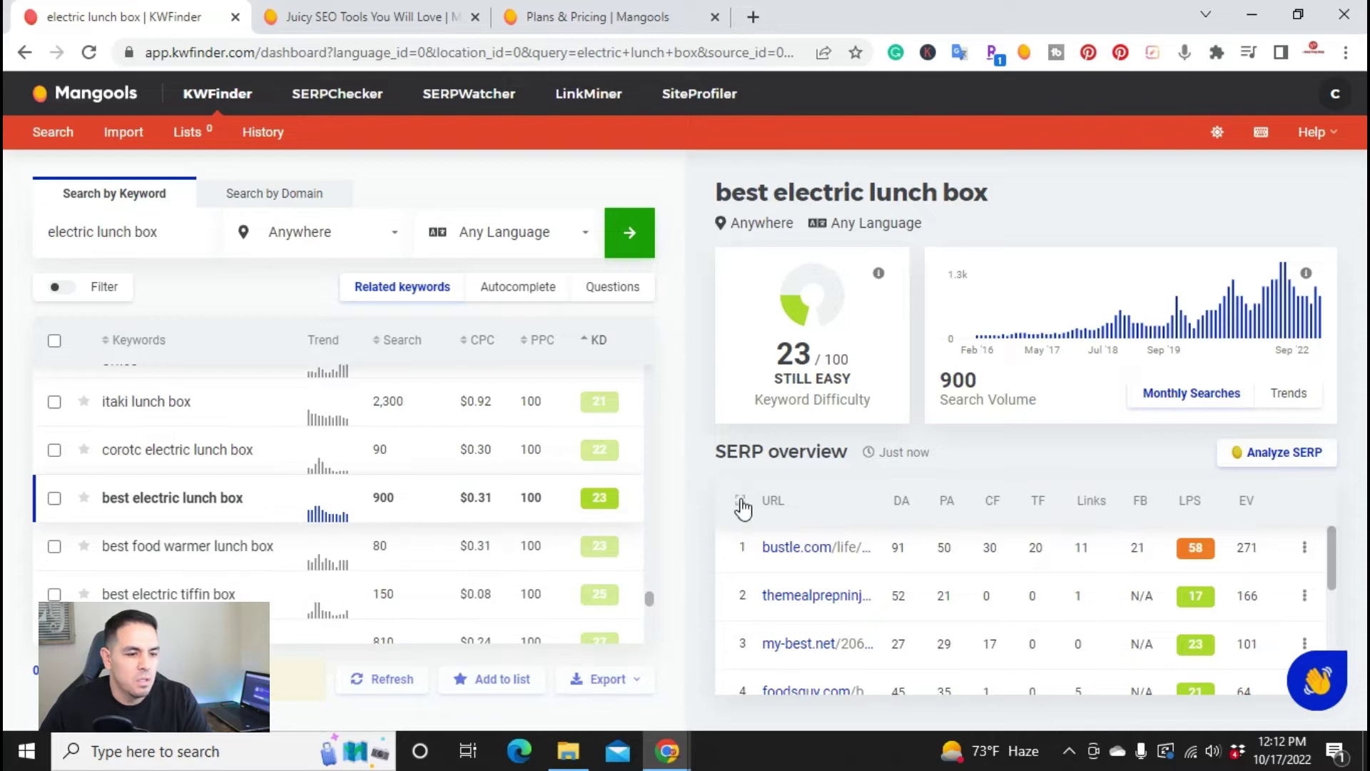
scroll(931, 602, down, 4)
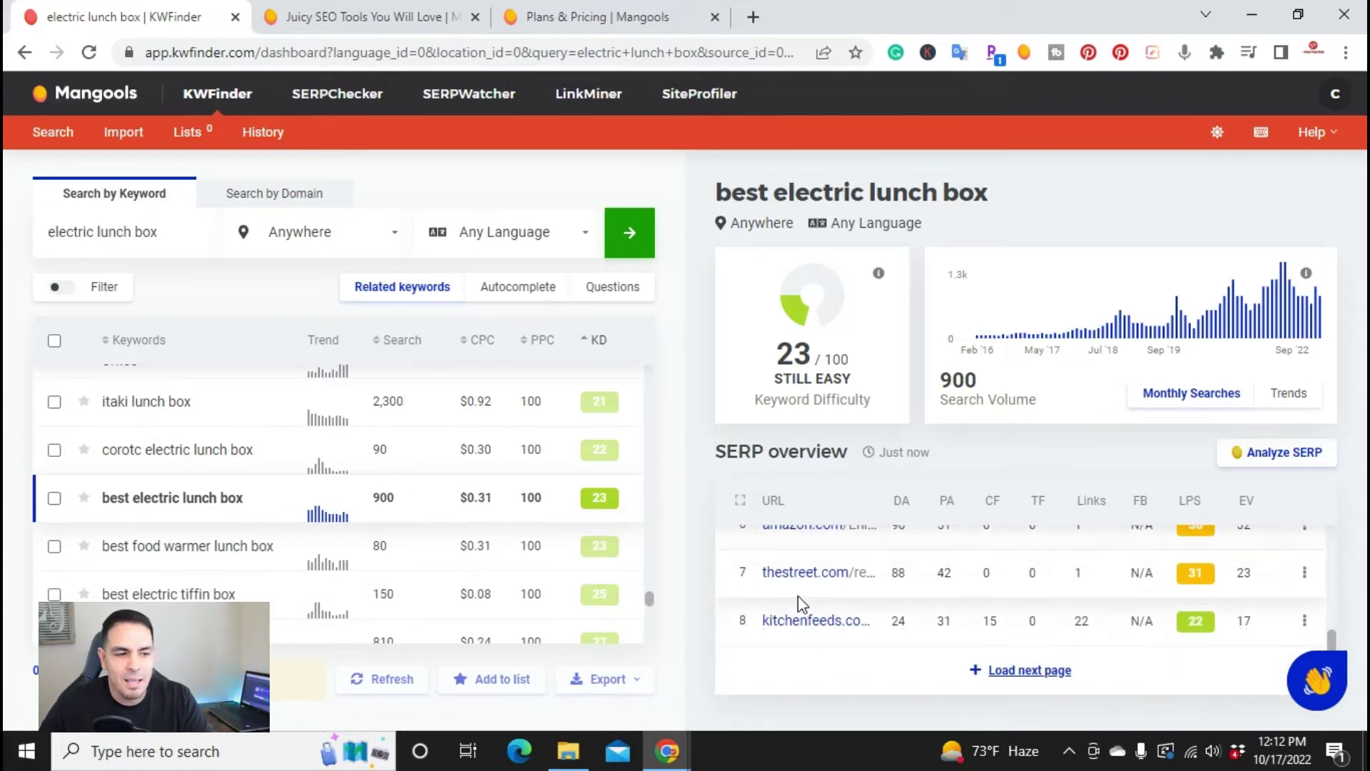
scroll(794, 614, up, 5)
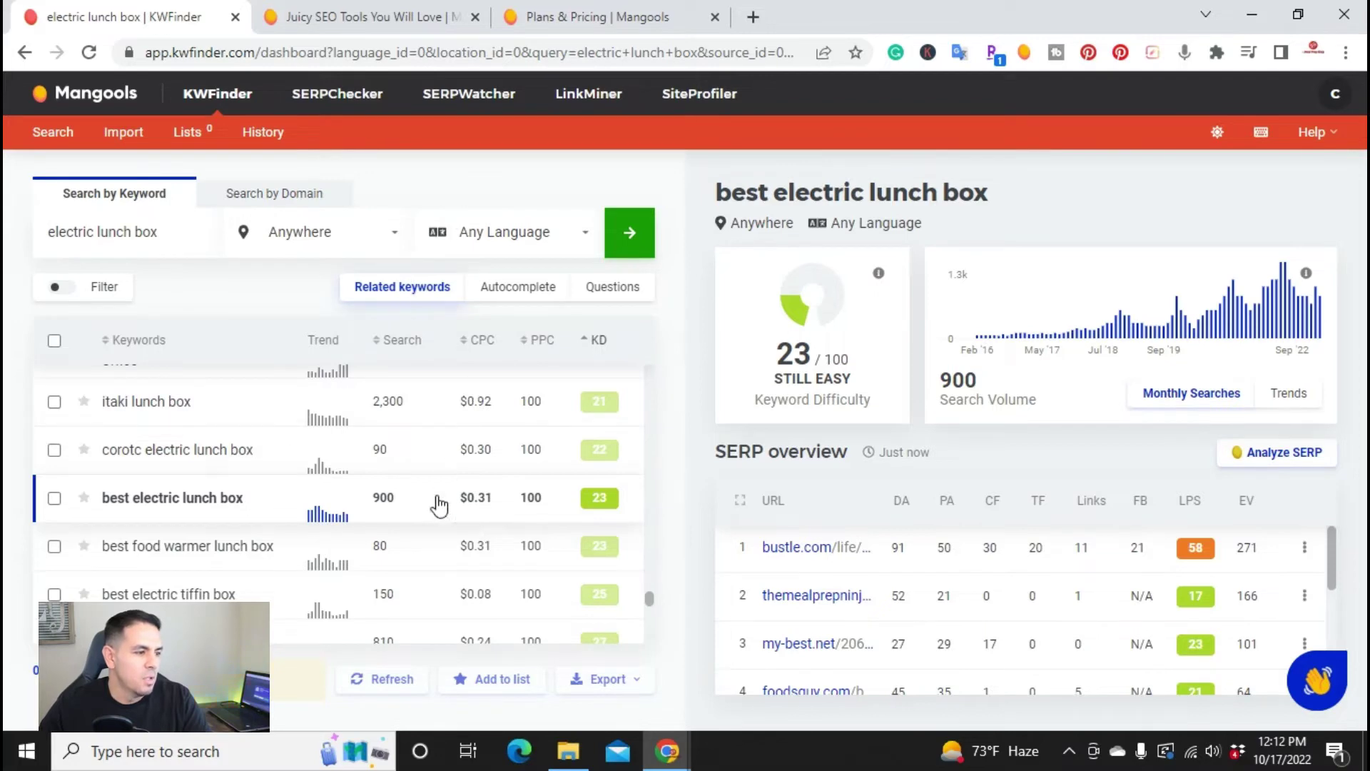
scroll(192, 512, down, 8)
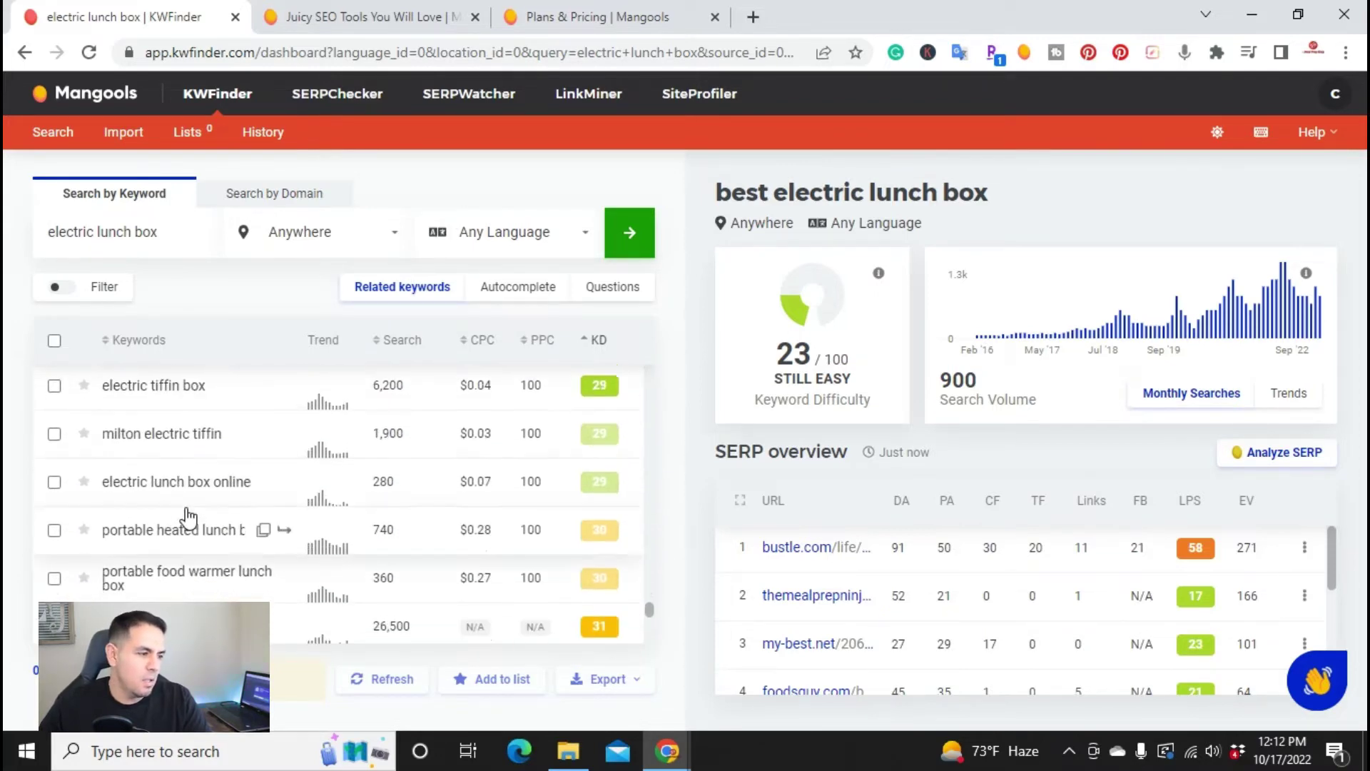
scroll(188, 528, down, 1)
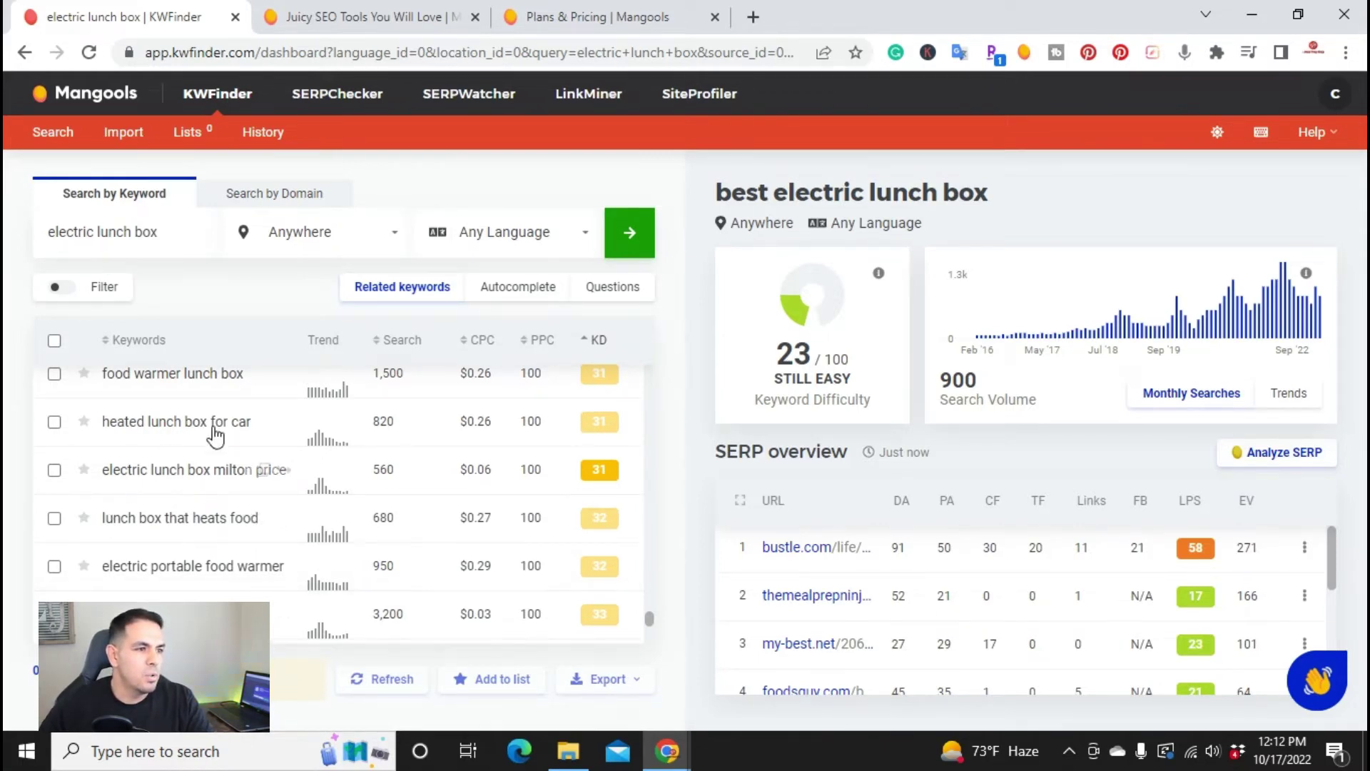
scroll(459, 504, up, 5)
scroll(459, 505, up, 3)
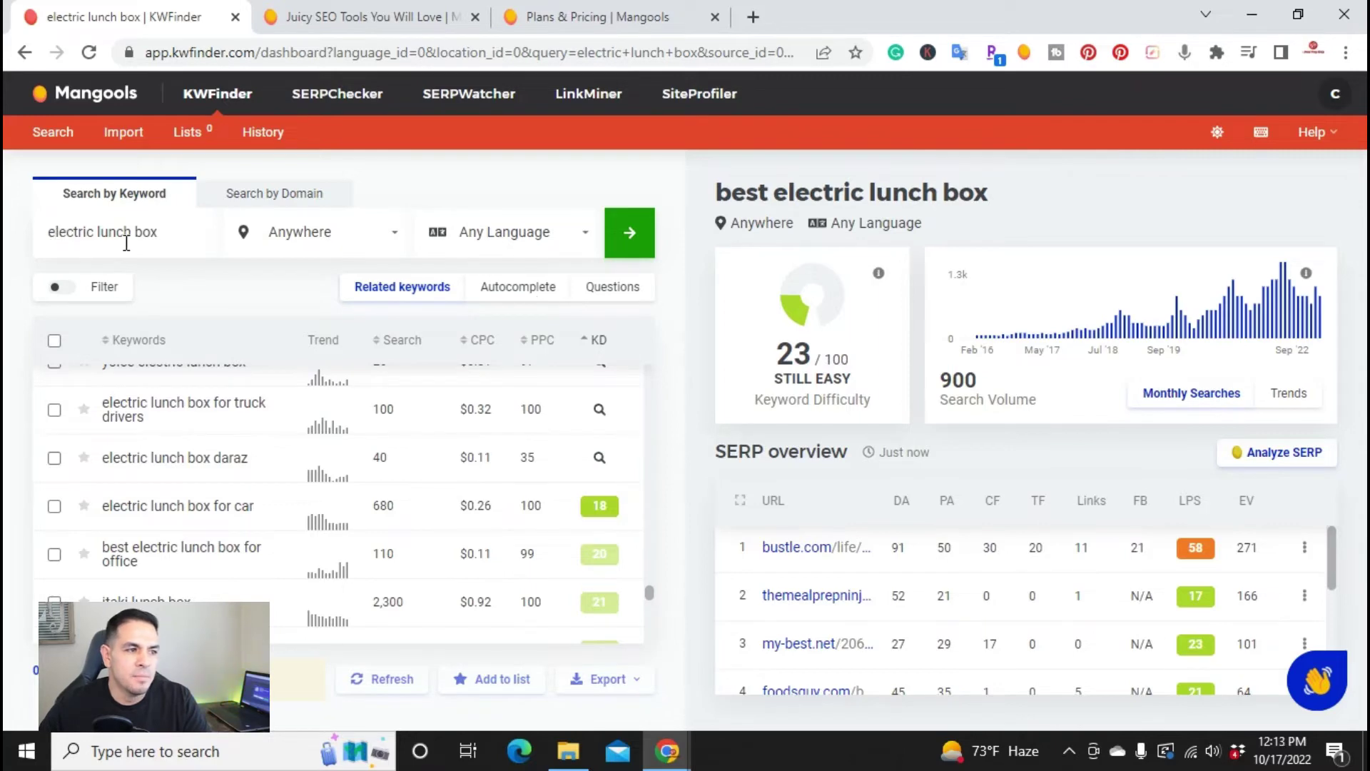
Show the Autocomplete suggestions sorted by search volume.
click(507, 300)
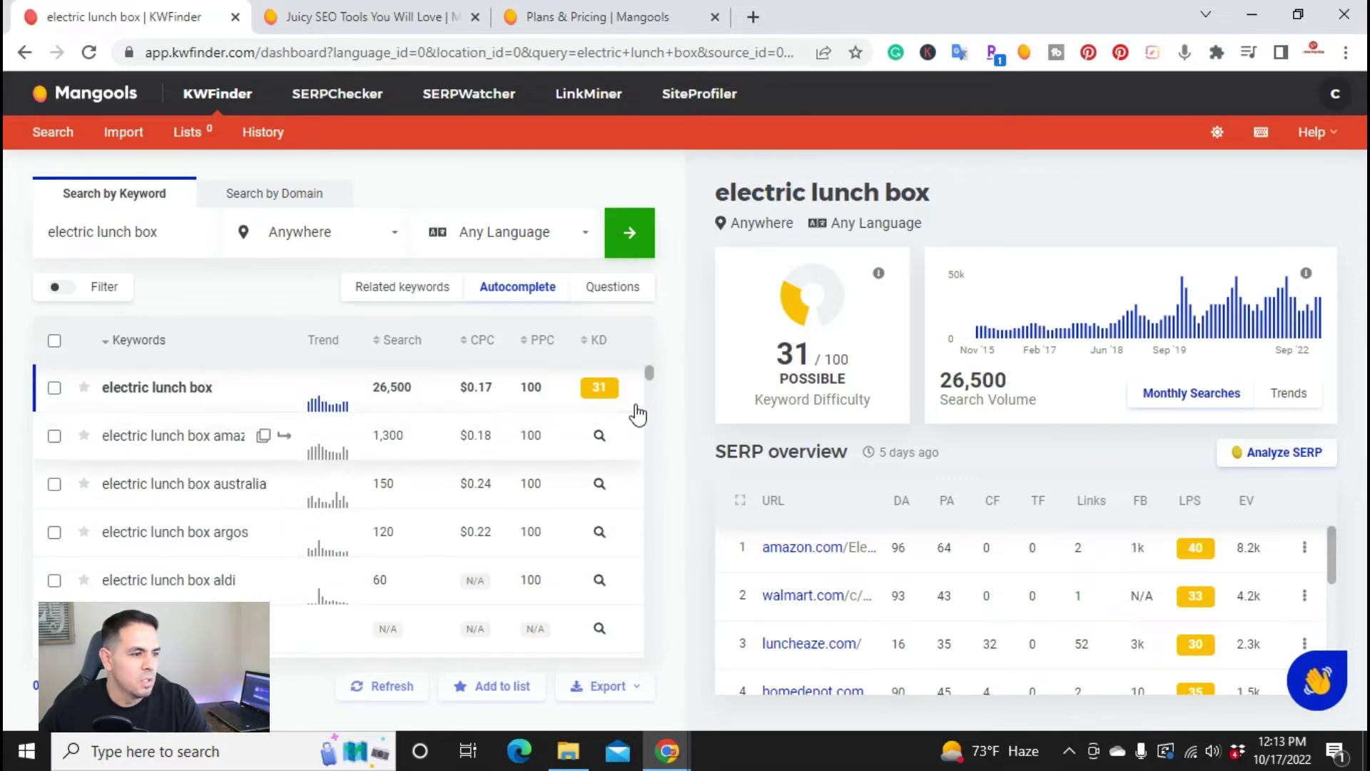
click(398, 340)
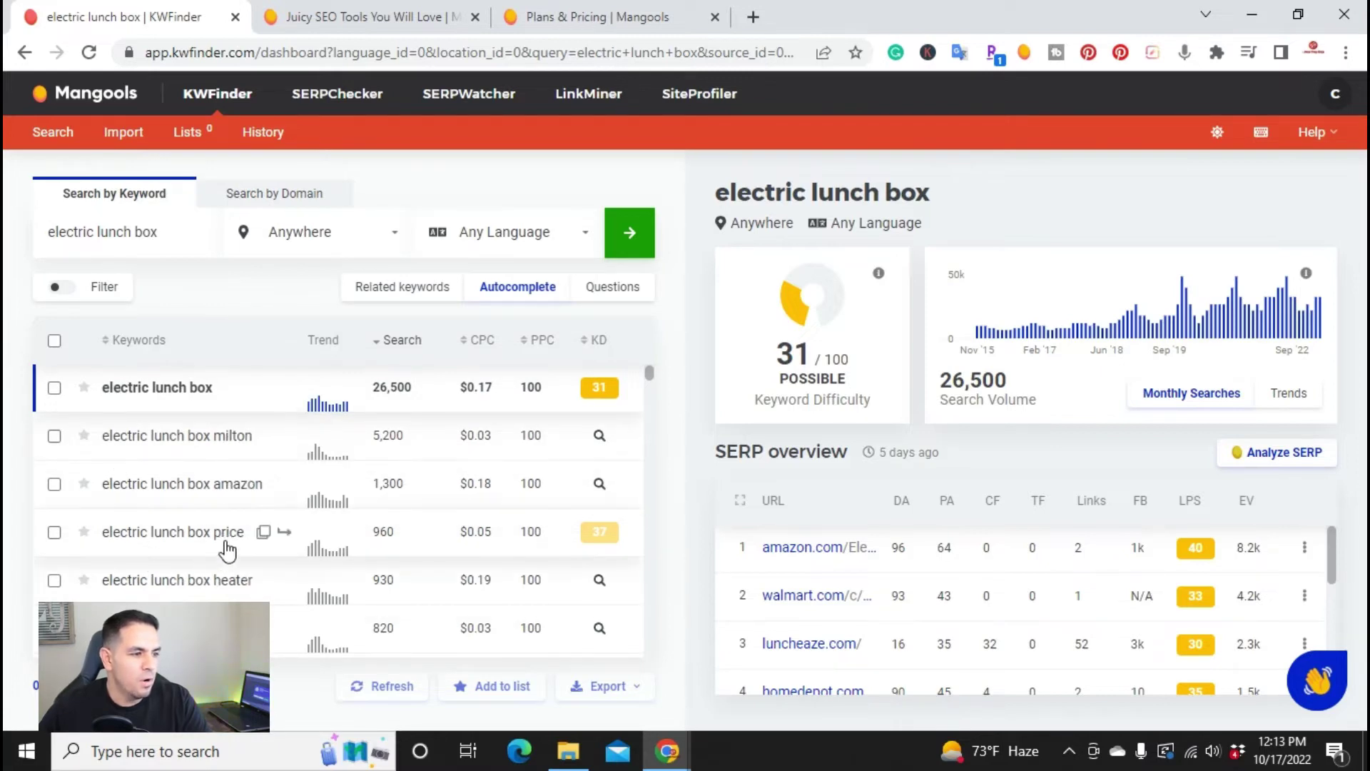
scroll(233, 589, down, 3)
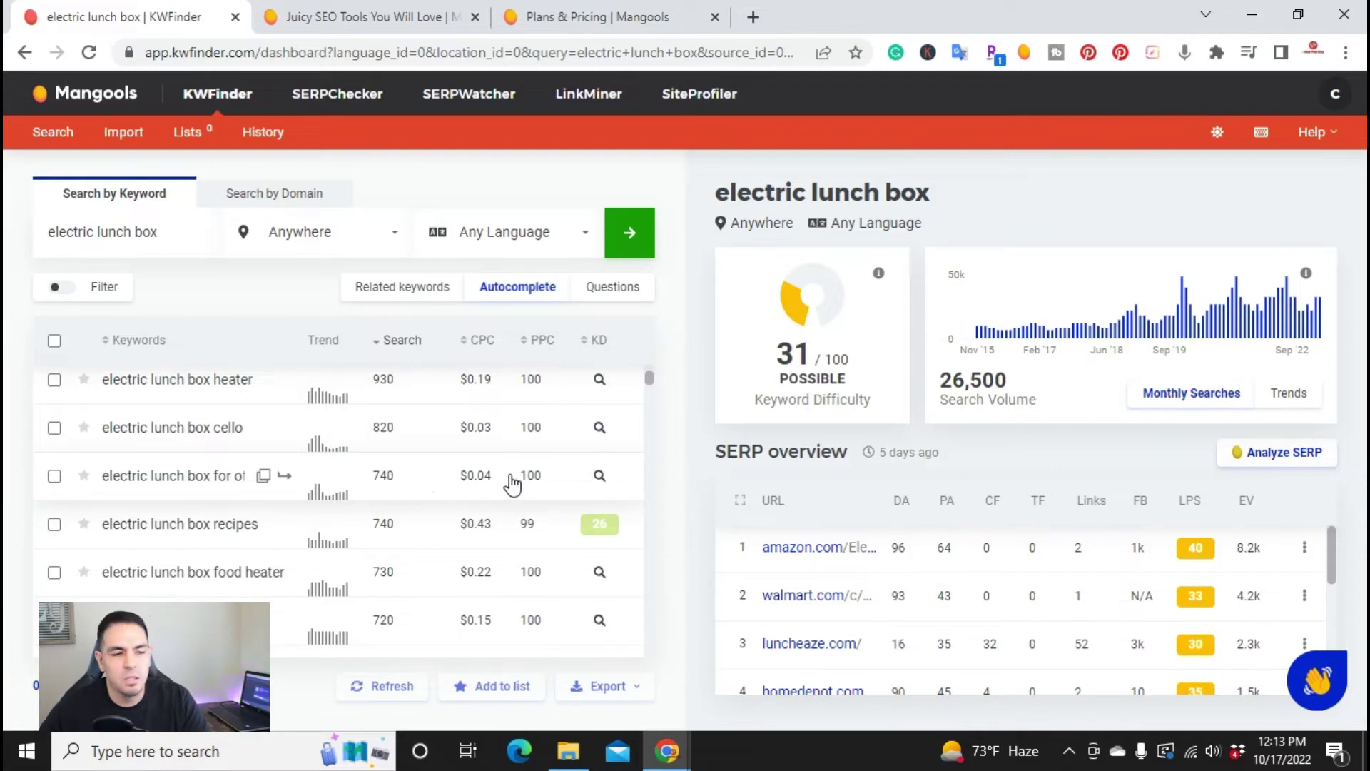
Check electric lunch box for office: 20/100 difficulty and 740 searches.
click(600, 479)
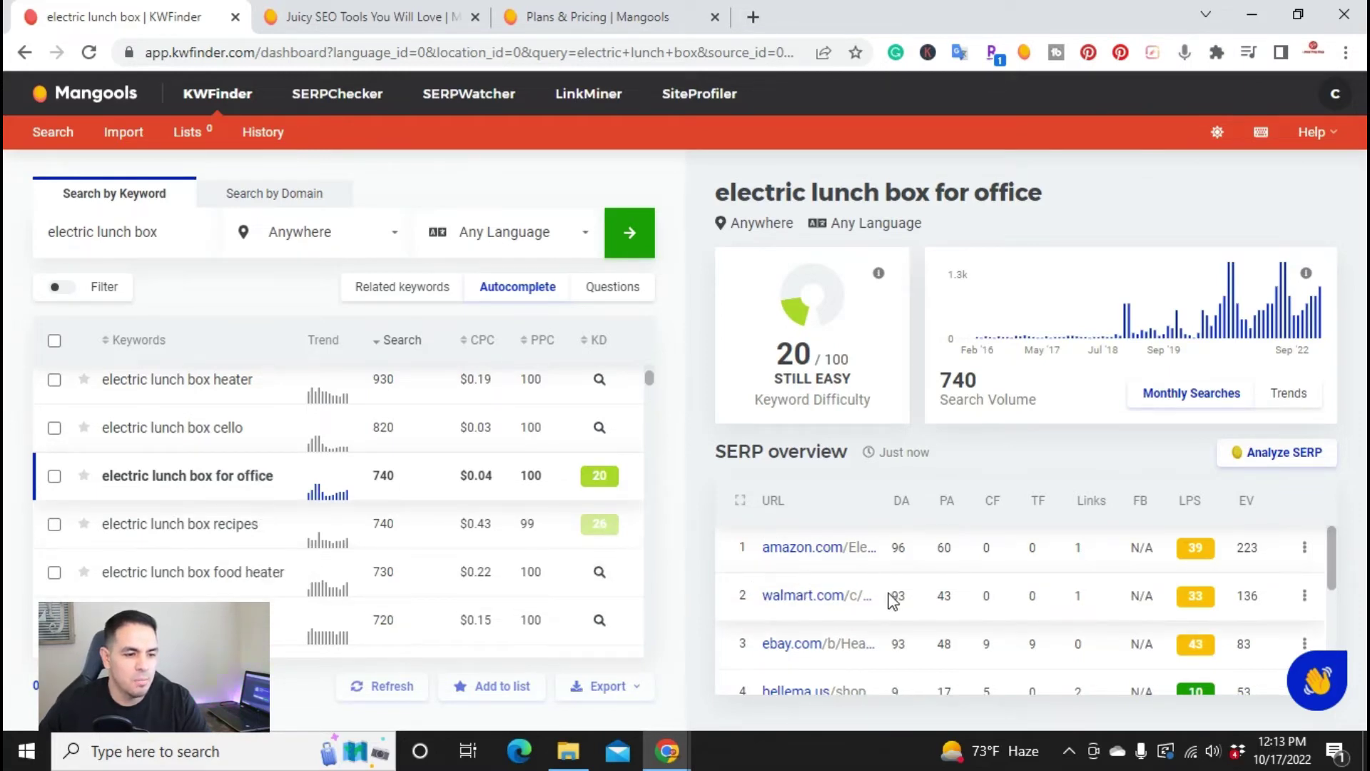
scroll(871, 596, down, 2)
scroll(813, 614, up, 2)
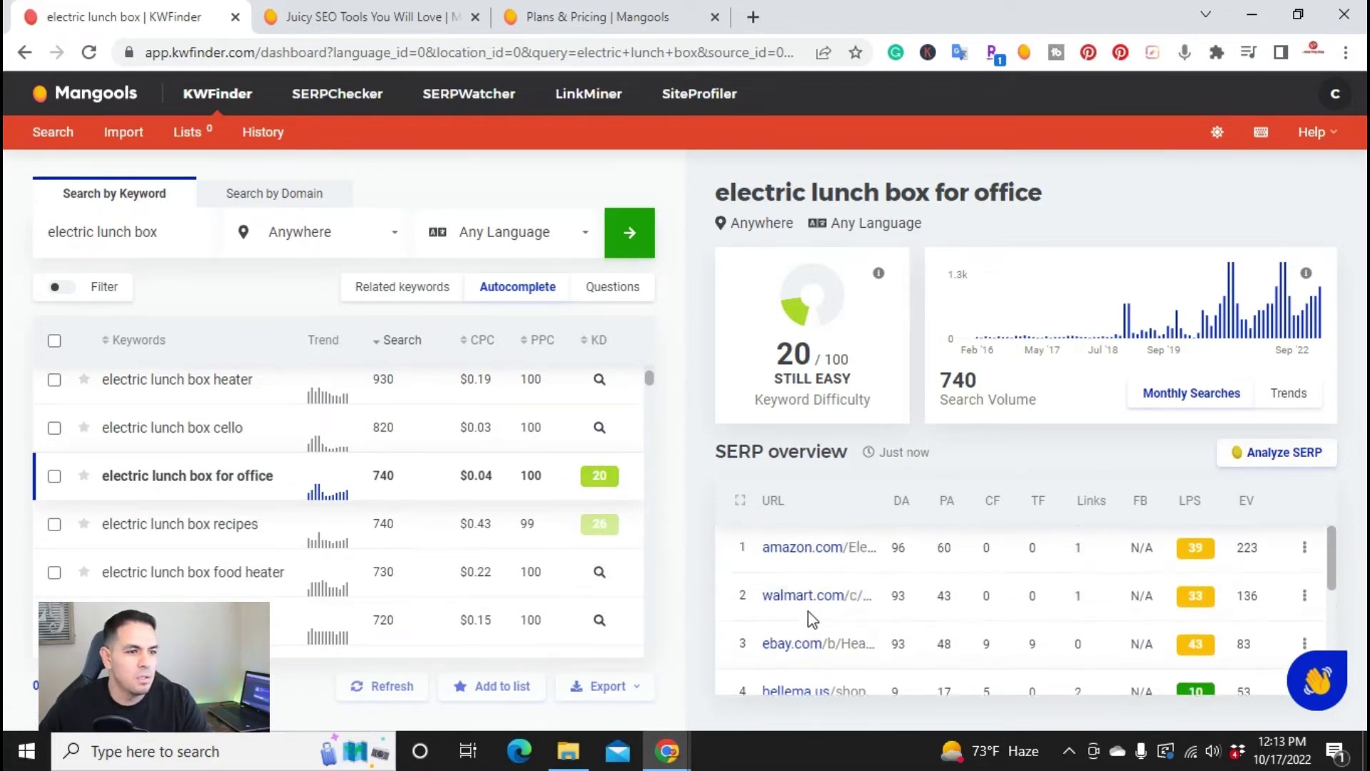
scroll(813, 614, down, 4)
scroll(809, 621, up, 2)
scroll(808, 623, up, 2)
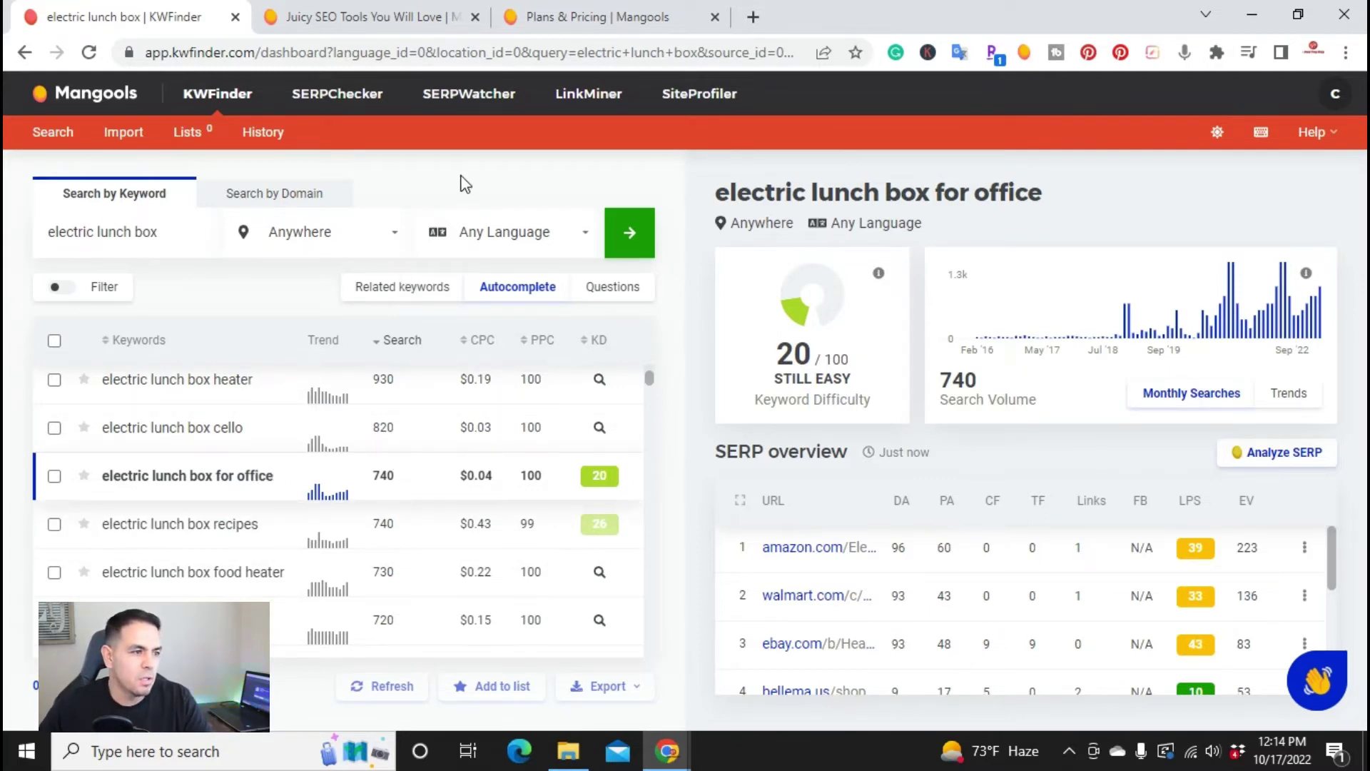
Load the Questions keyword ideas and sort them by keyword difficulty.
click(615, 287)
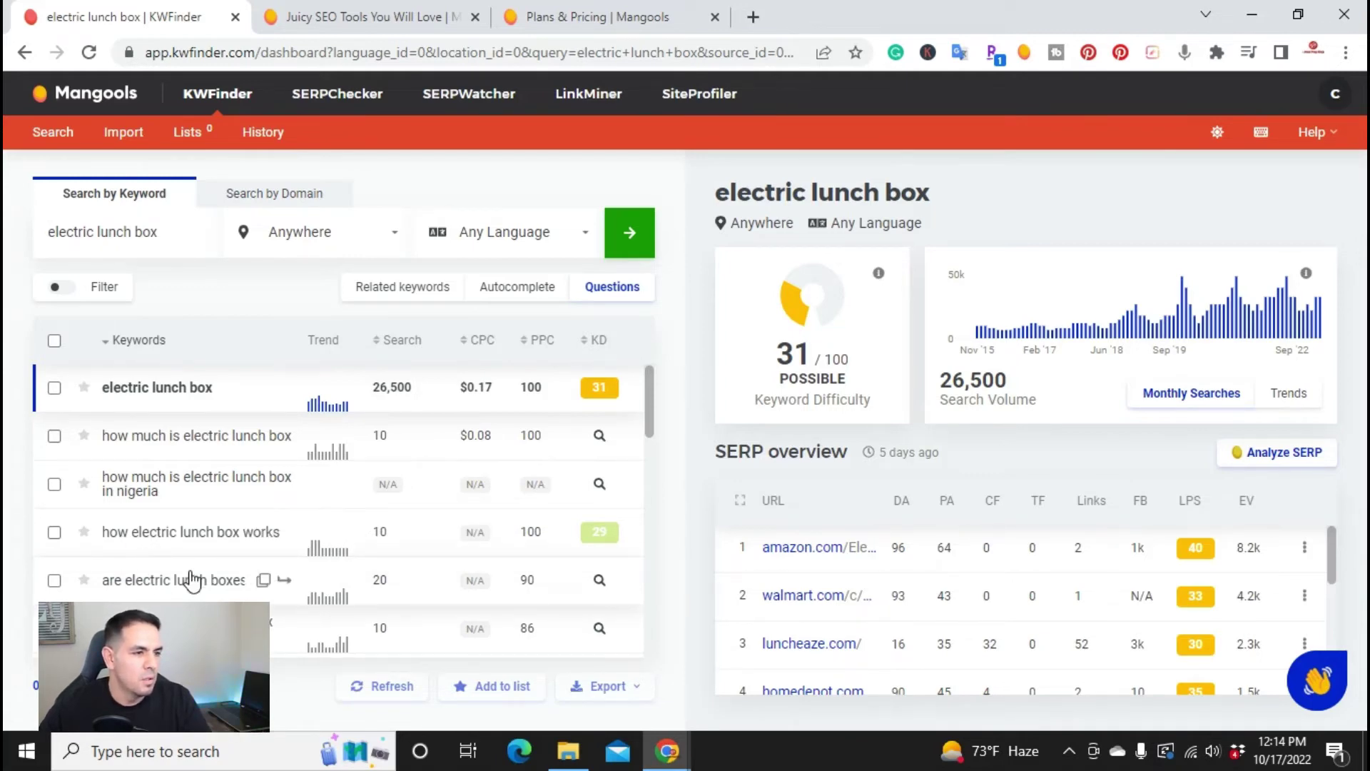
scroll(246, 511, down, 4)
scroll(246, 512, up, 5)
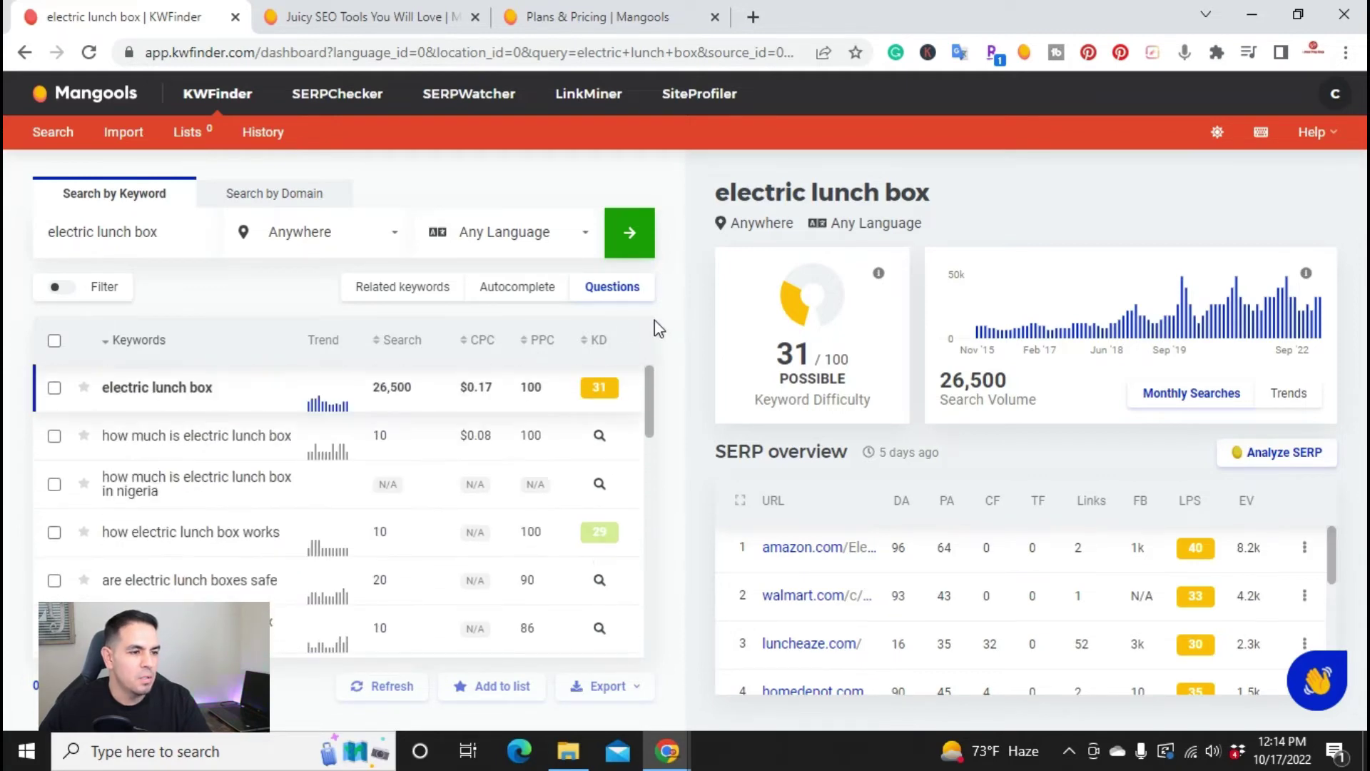
click(608, 347)
Sort by lowest difficulty first and tick electric lunch box and electric tiffin box.
click(609, 350)
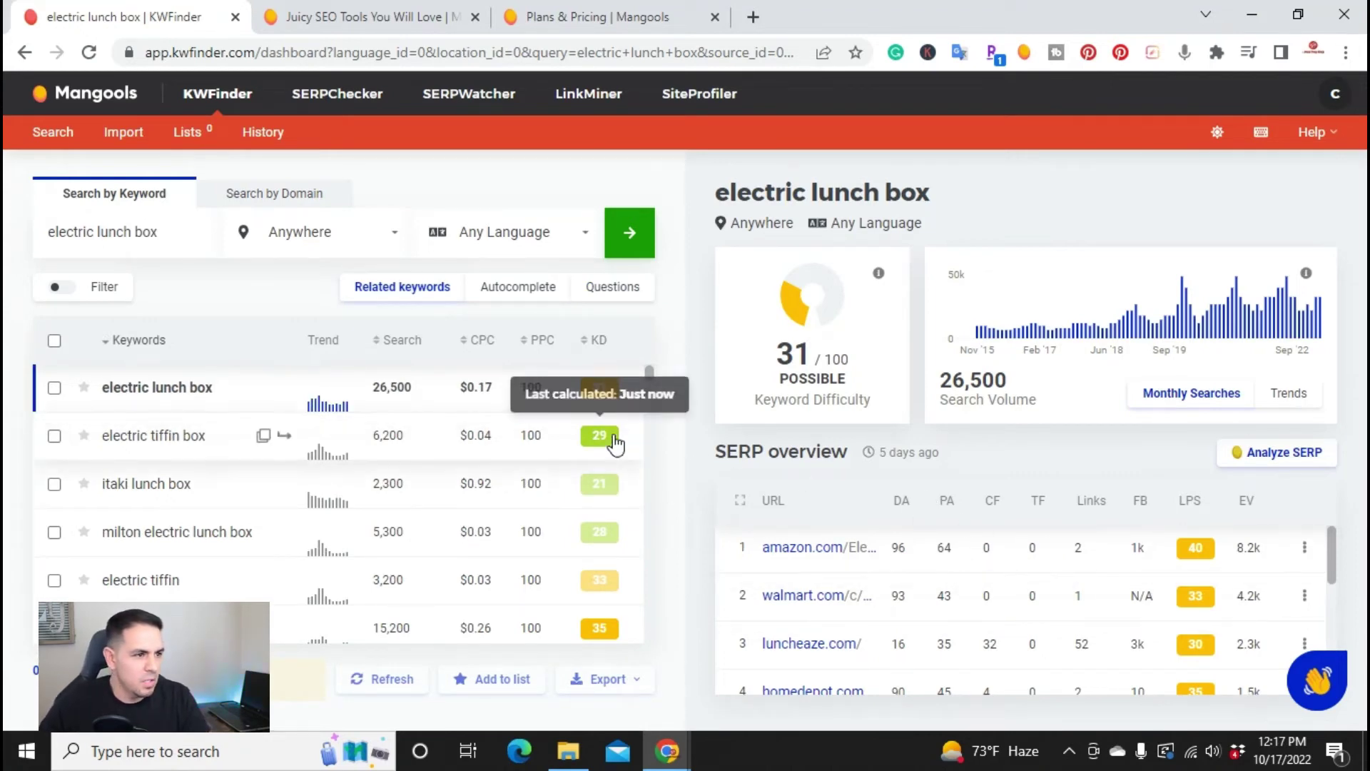
scroll(539, 427, down, 5)
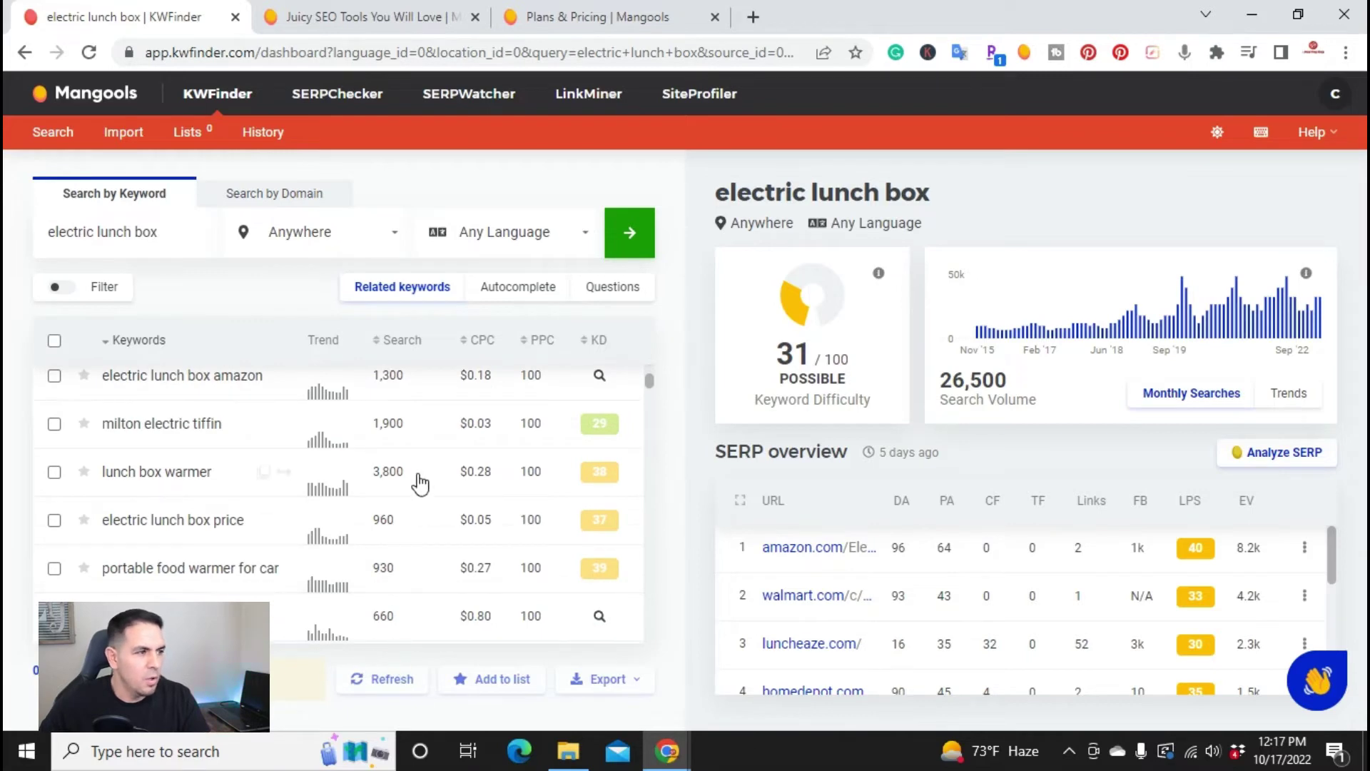
scroll(419, 544, up, 5)
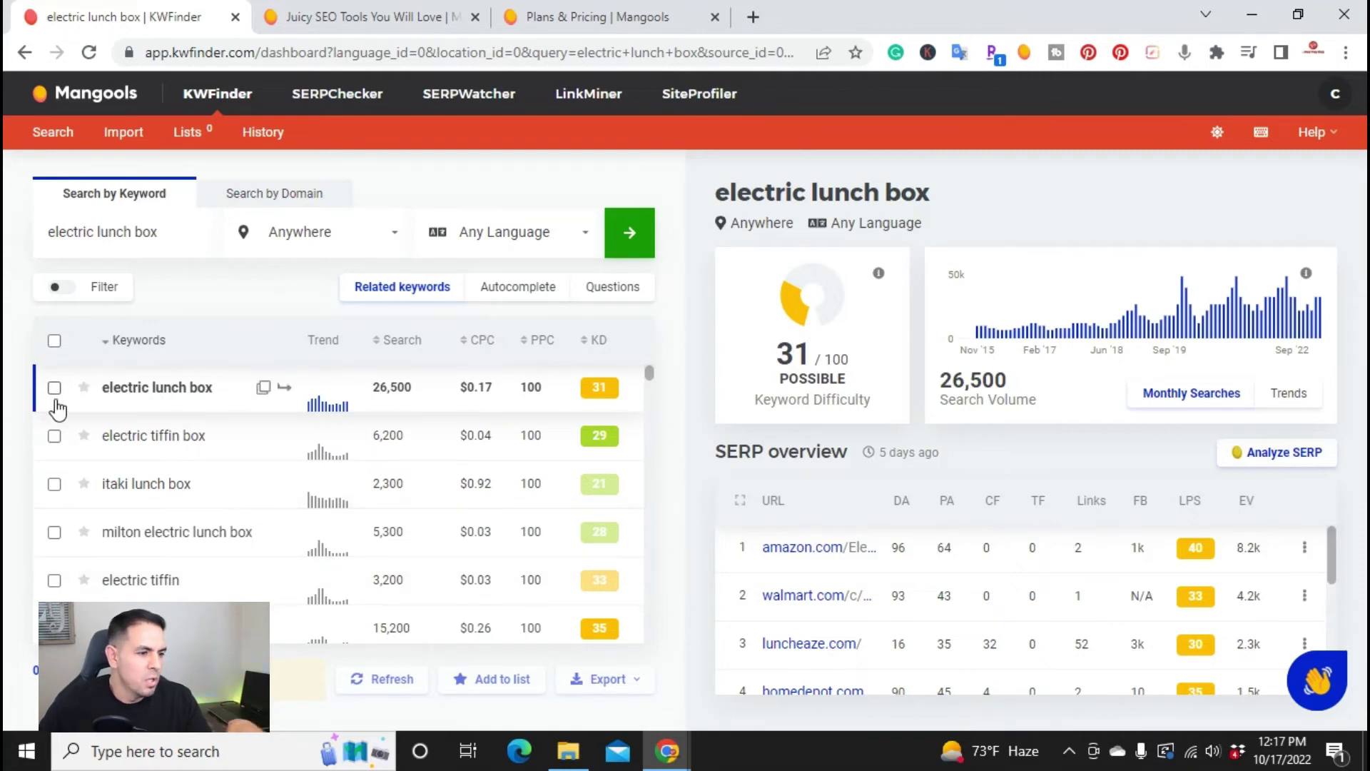
click(55, 397)
click(54, 435)
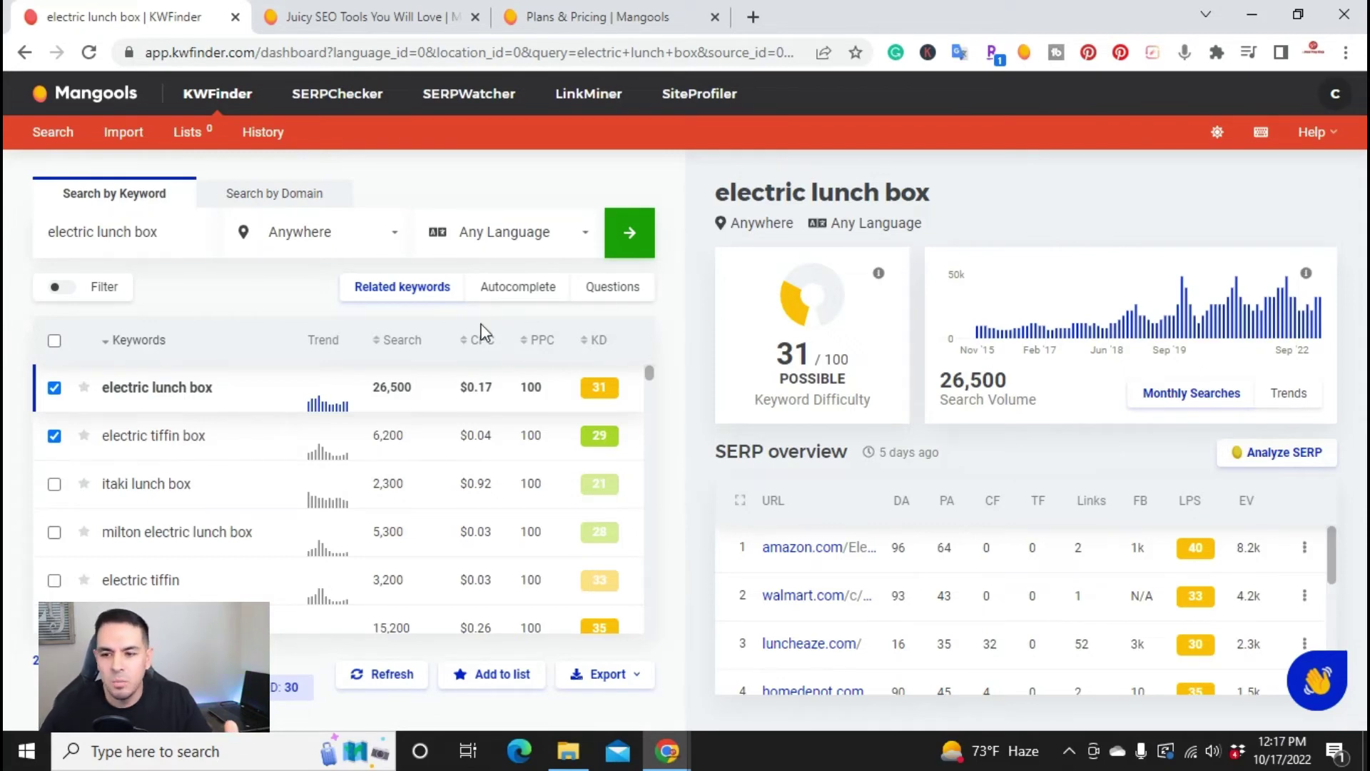
Open the Mangools Plans & pricing page and look over the Basic, Premium and Agency plans.
click(581, 16)
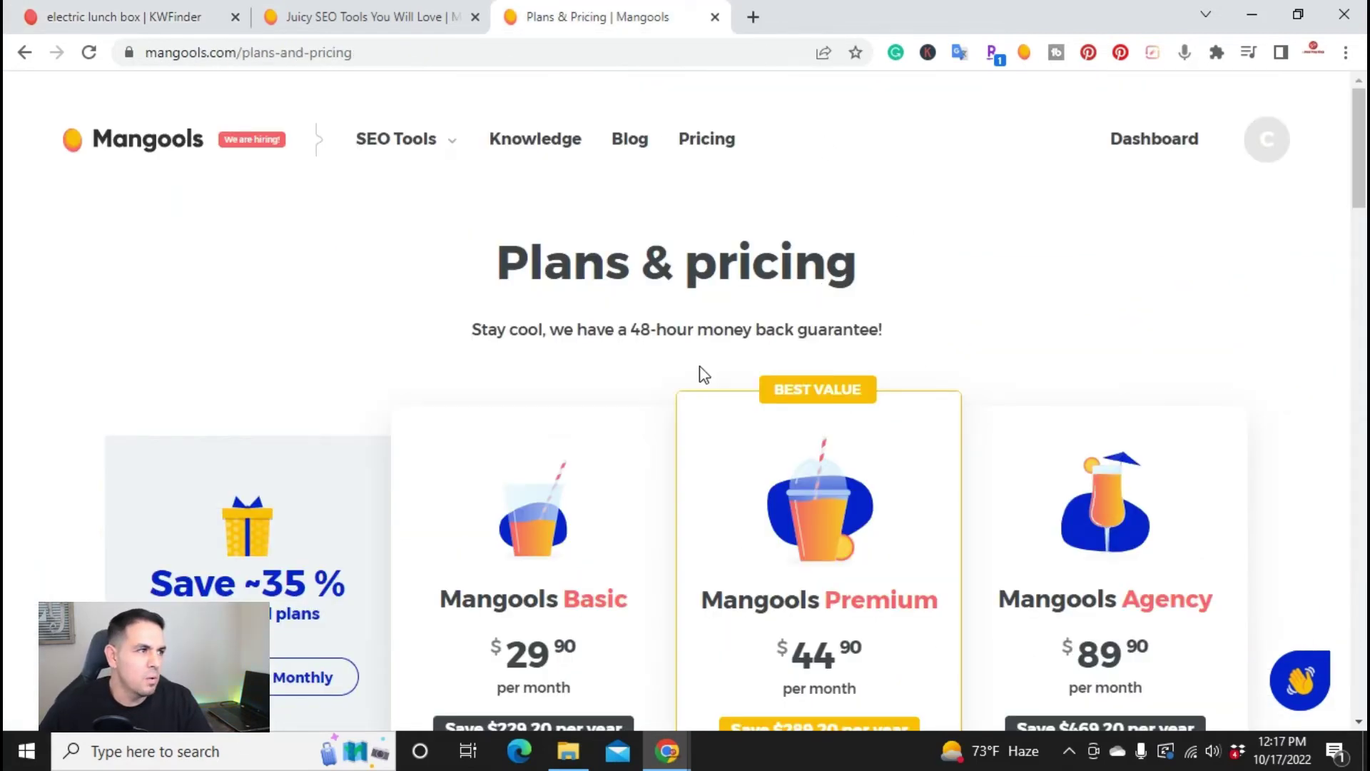
scroll(695, 367, down, 2)
scroll(678, 435, up, 2)
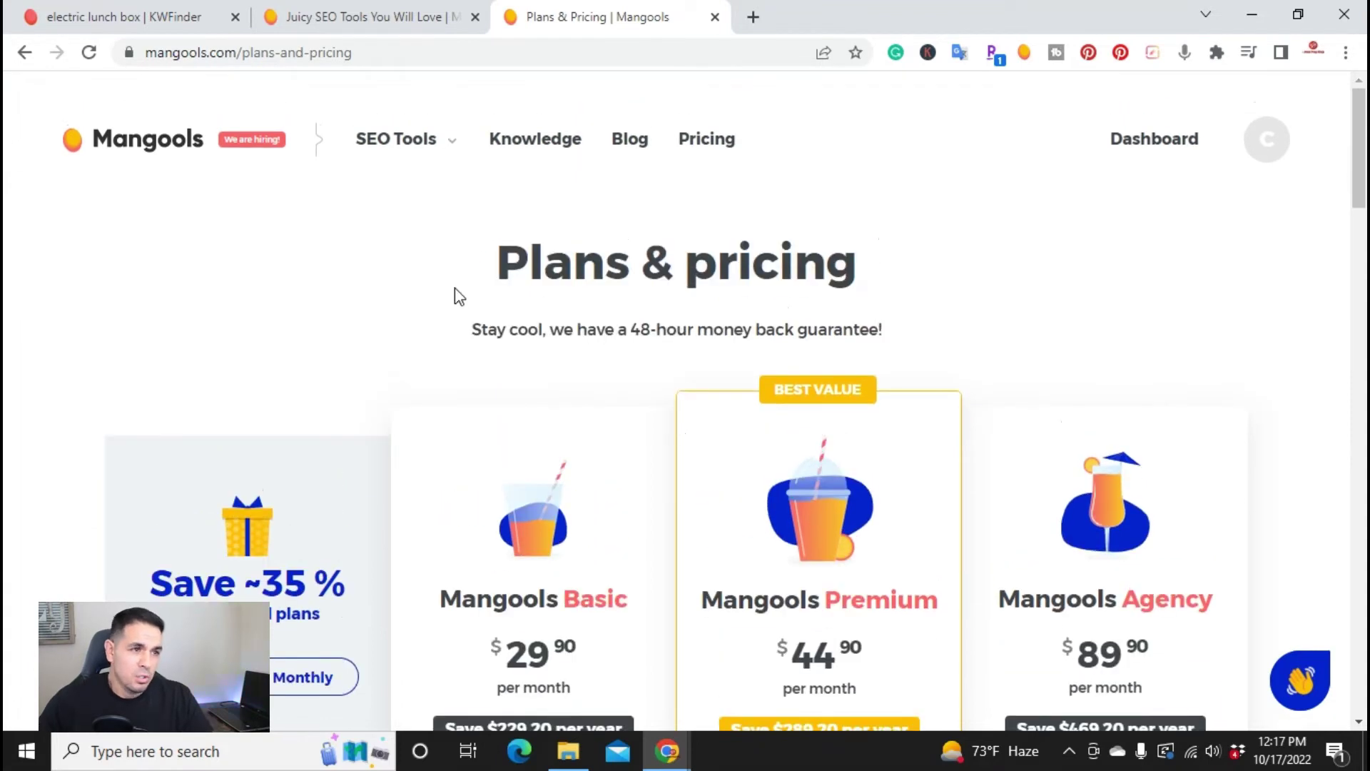
scroll(893, 367, down, 3)
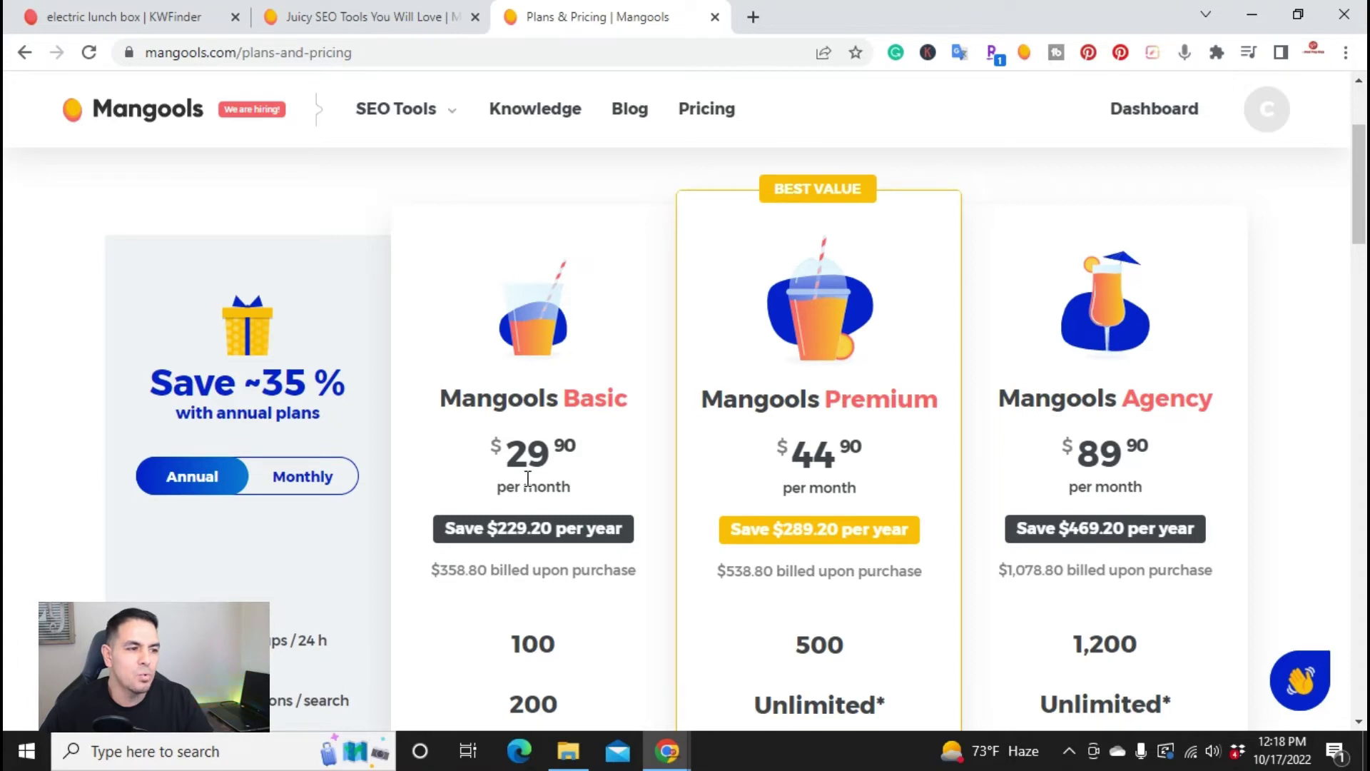
scroll(509, 491, down, 2)
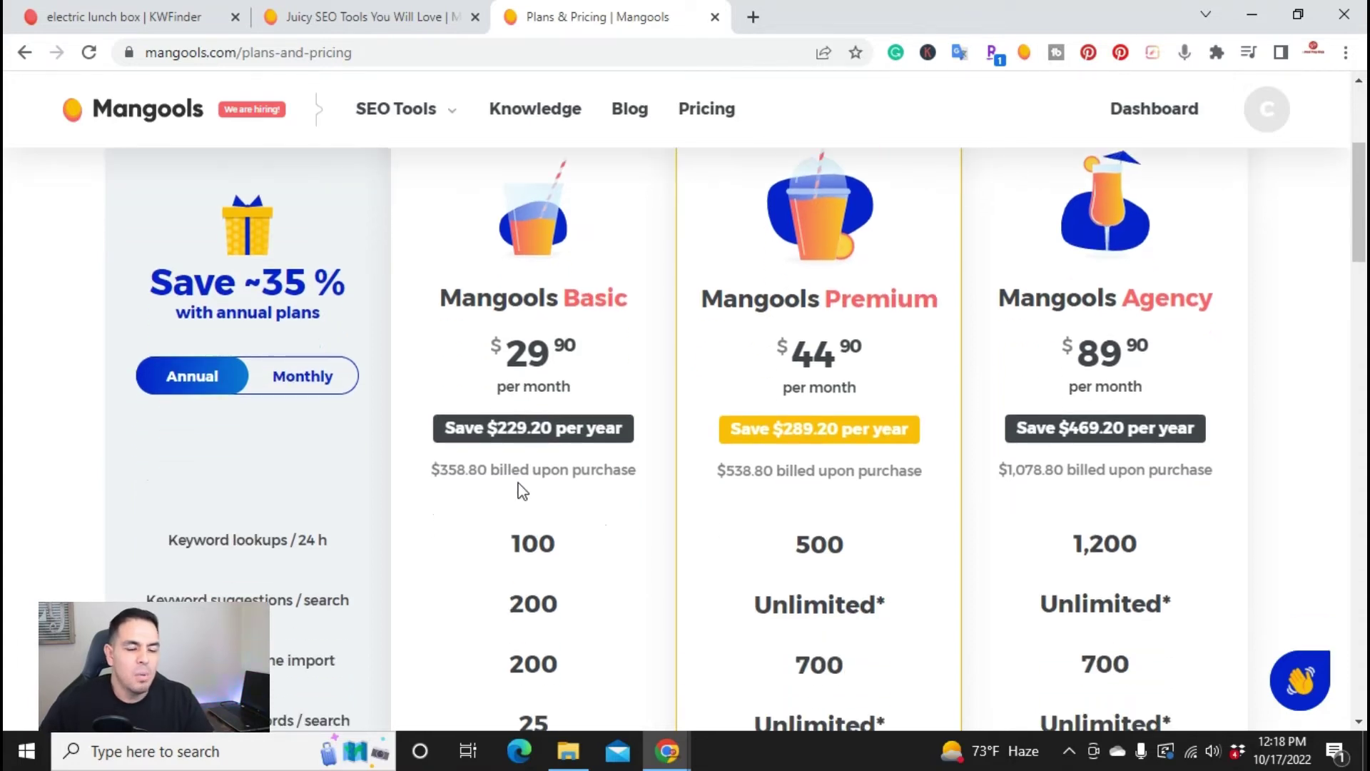
scroll(498, 505, down, 5)
scroll(499, 506, up, 2)
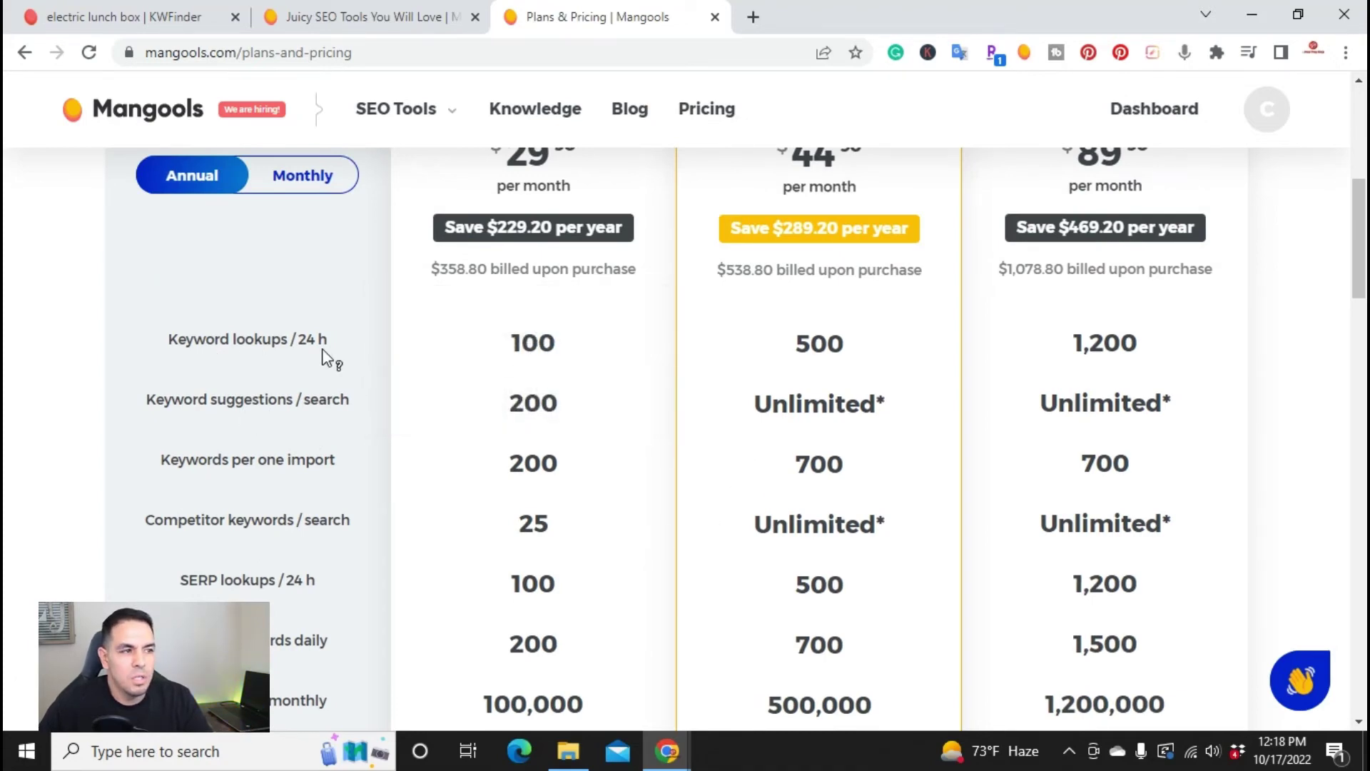
mouse_move(311, 348)
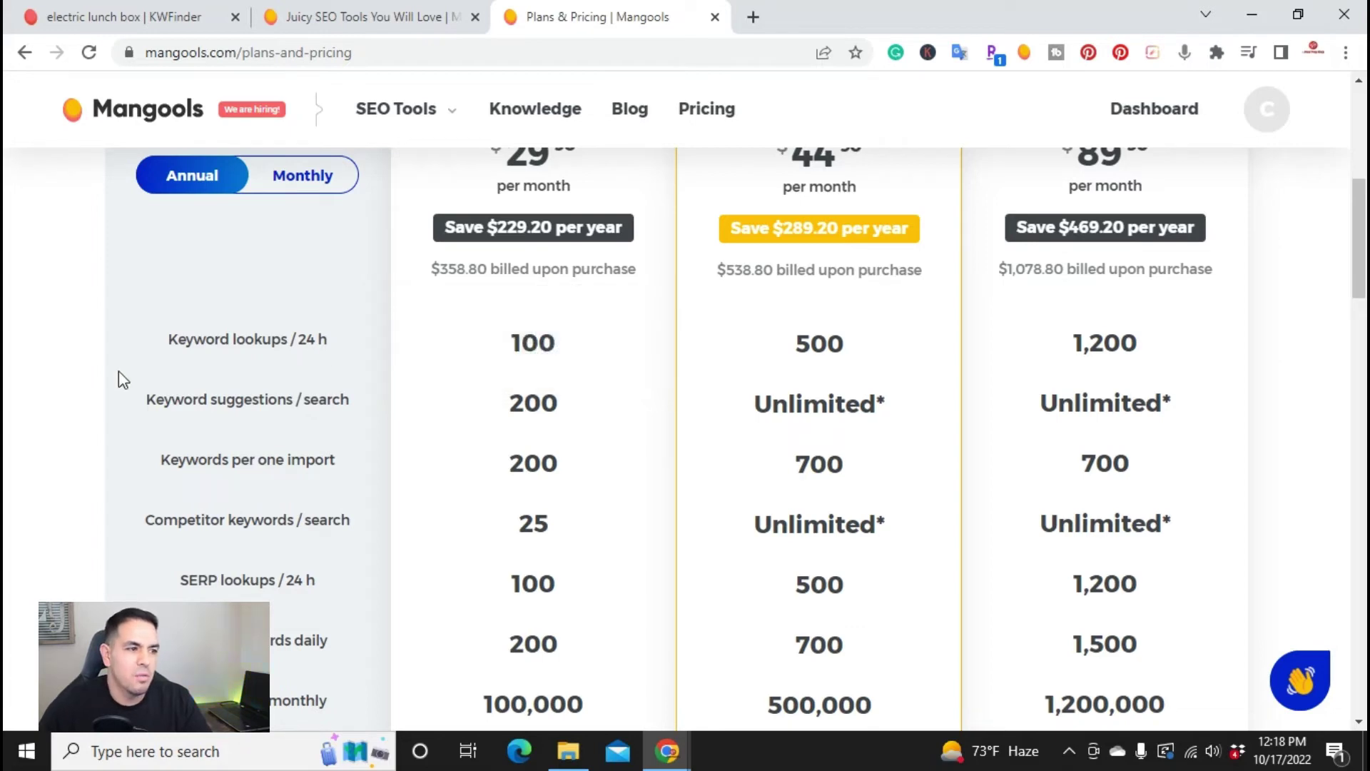
mouse_move(139, 377)
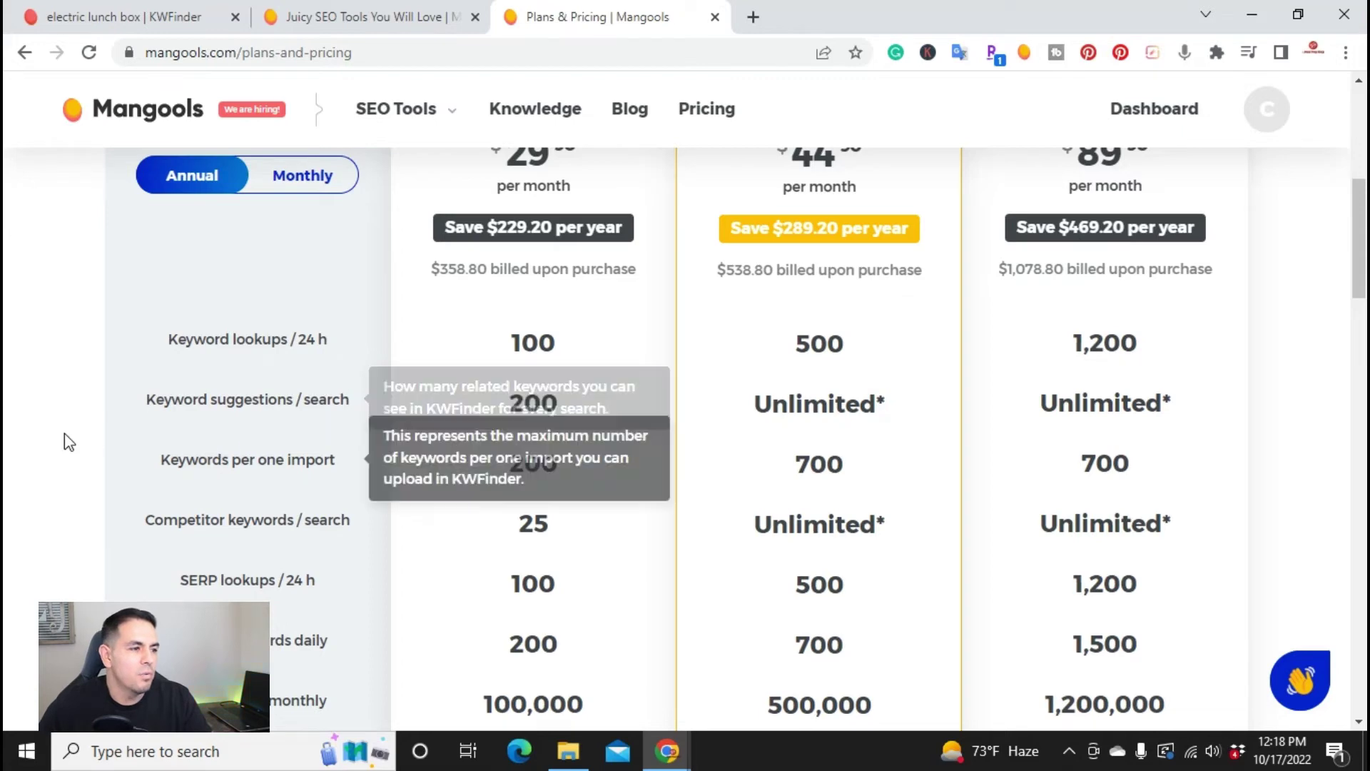
mouse_move(246, 411)
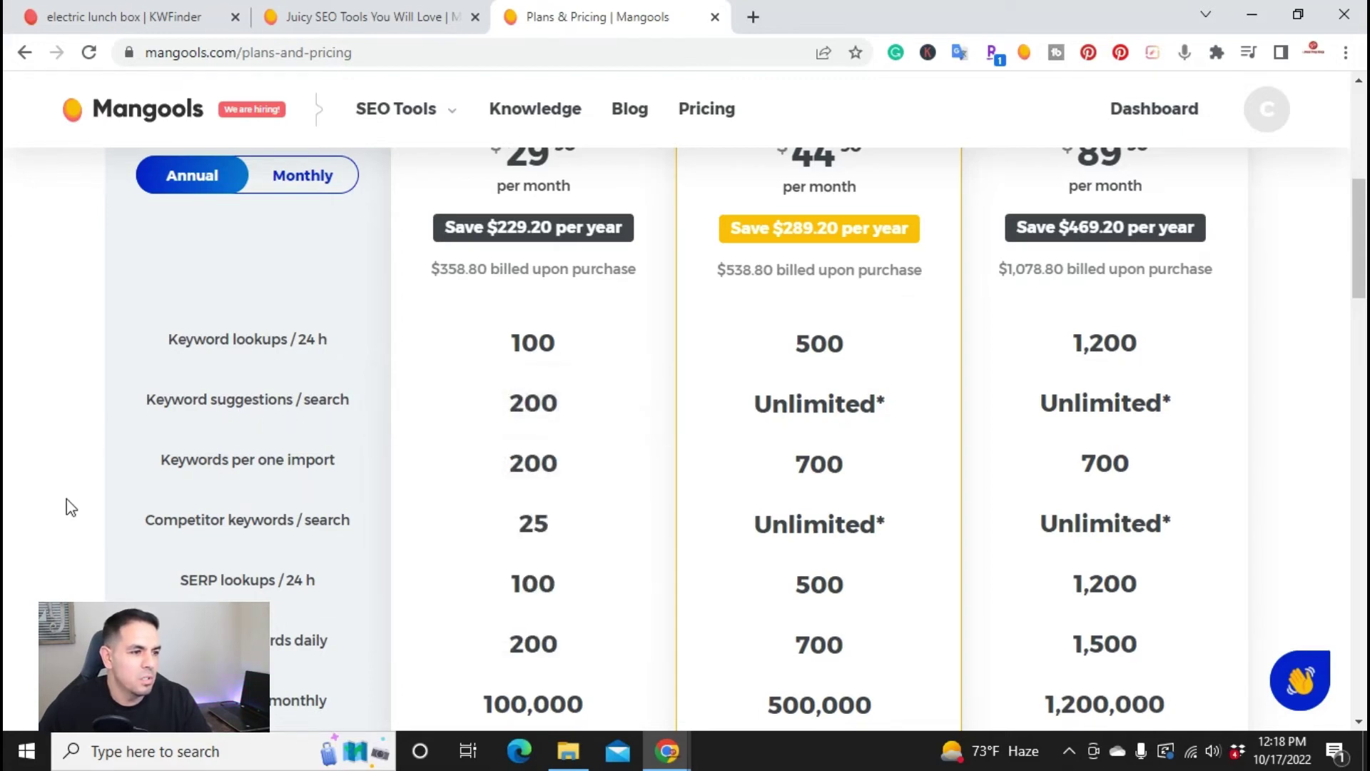
Scroll through the rest of the pricing page's plan details.
scroll(64, 490, down, 1)
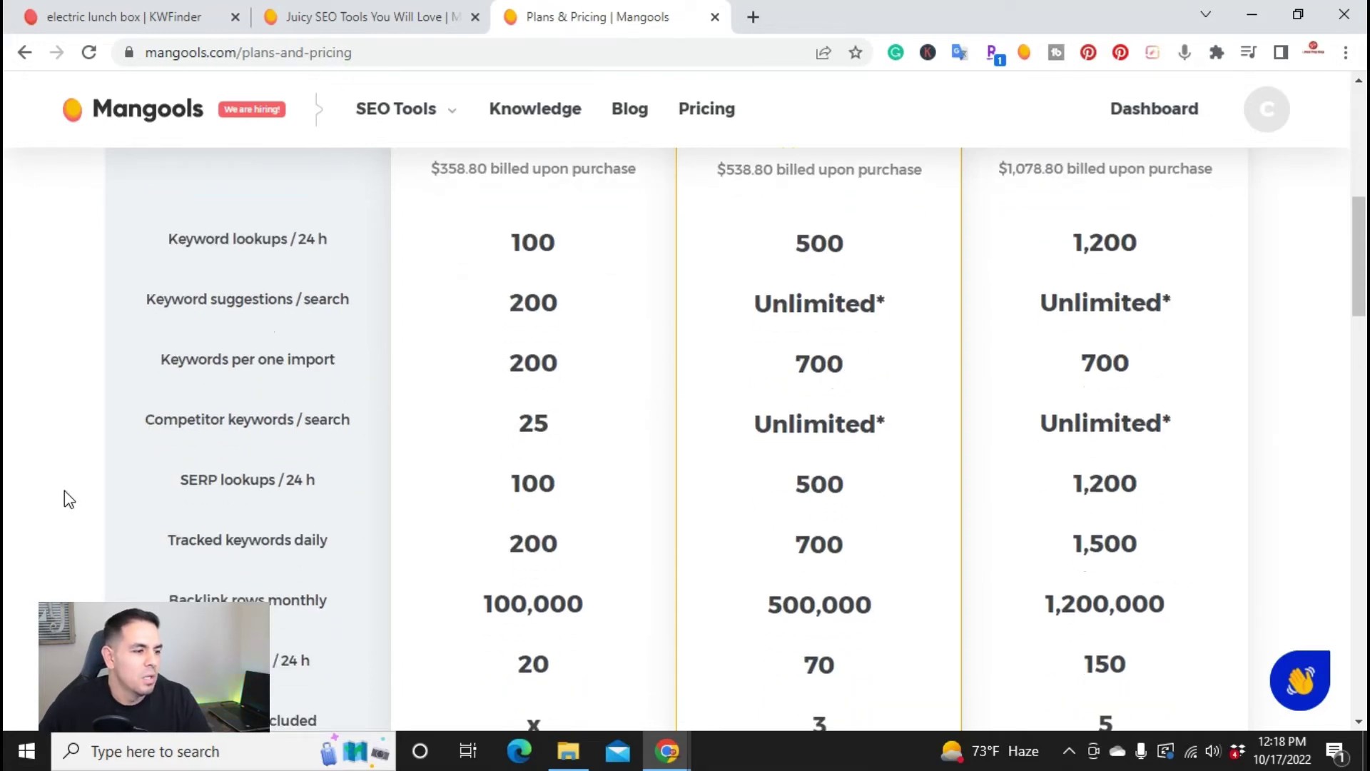
scroll(64, 491, down, 1)
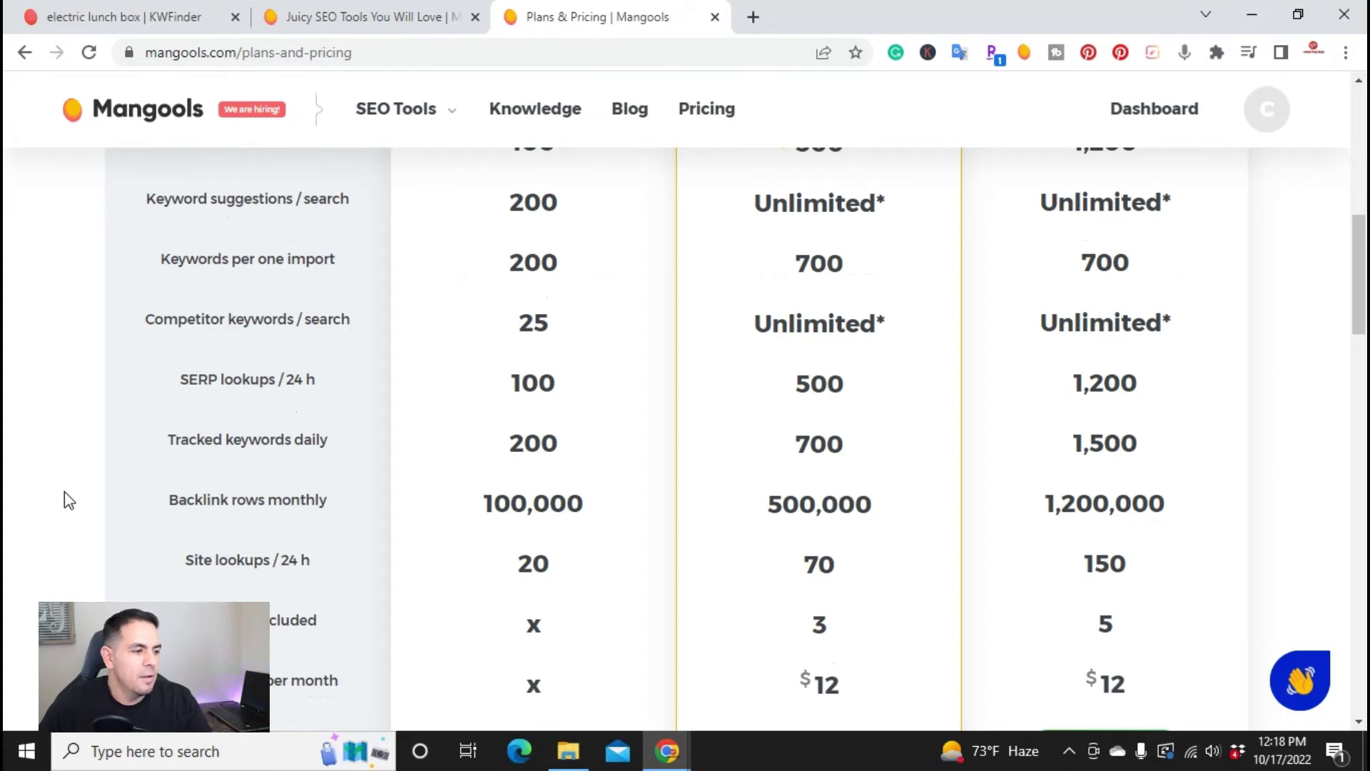
scroll(66, 499, down, 1)
scroll(66, 498, down, 1)
scroll(64, 498, up, 5)
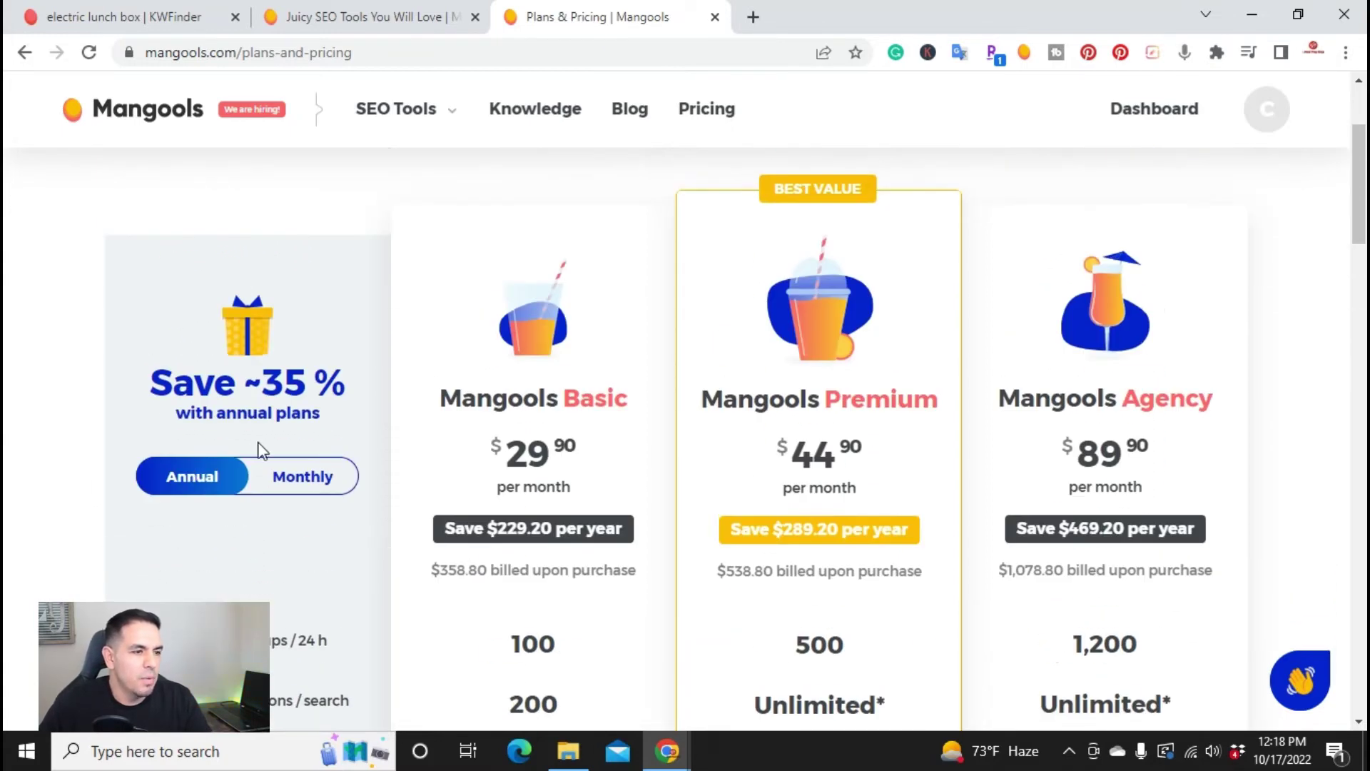
scroll(618, 413, down, 1)
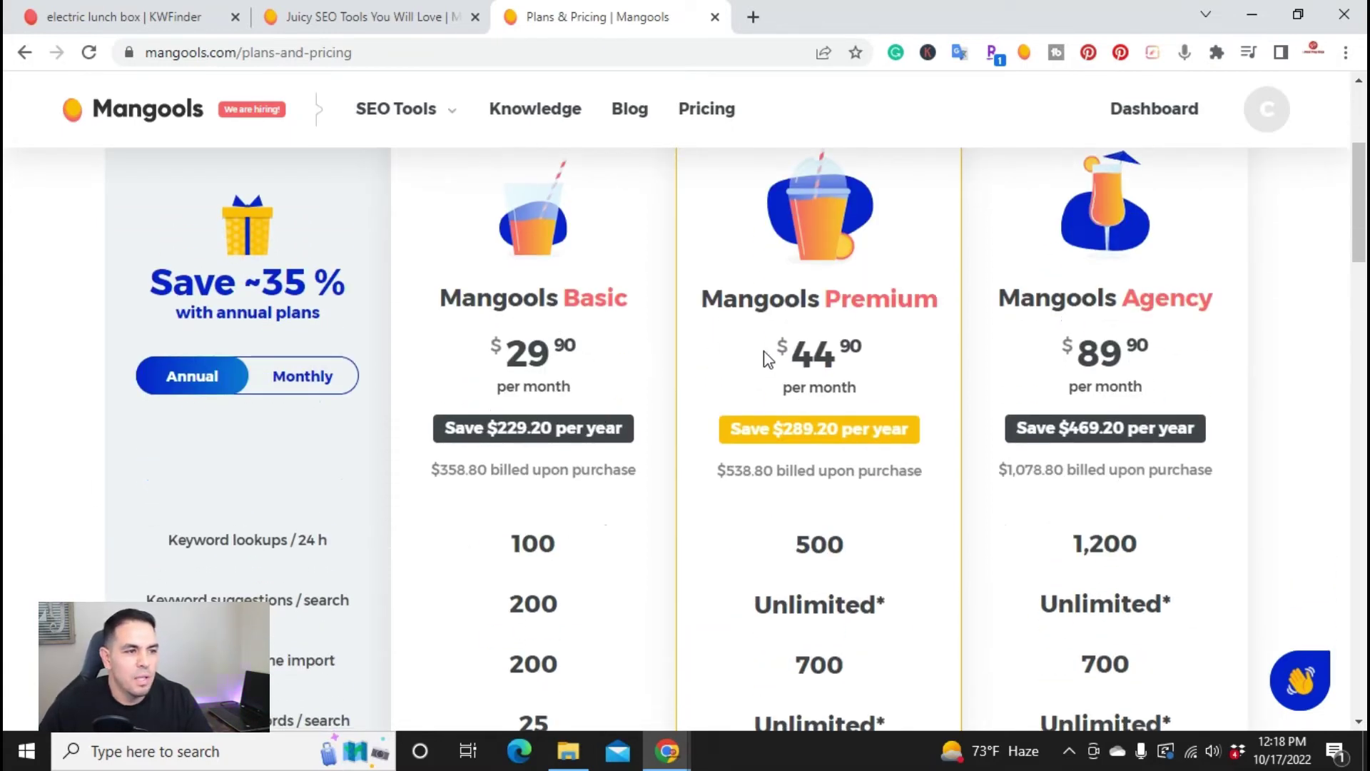
scroll(819, 422, down, 1)
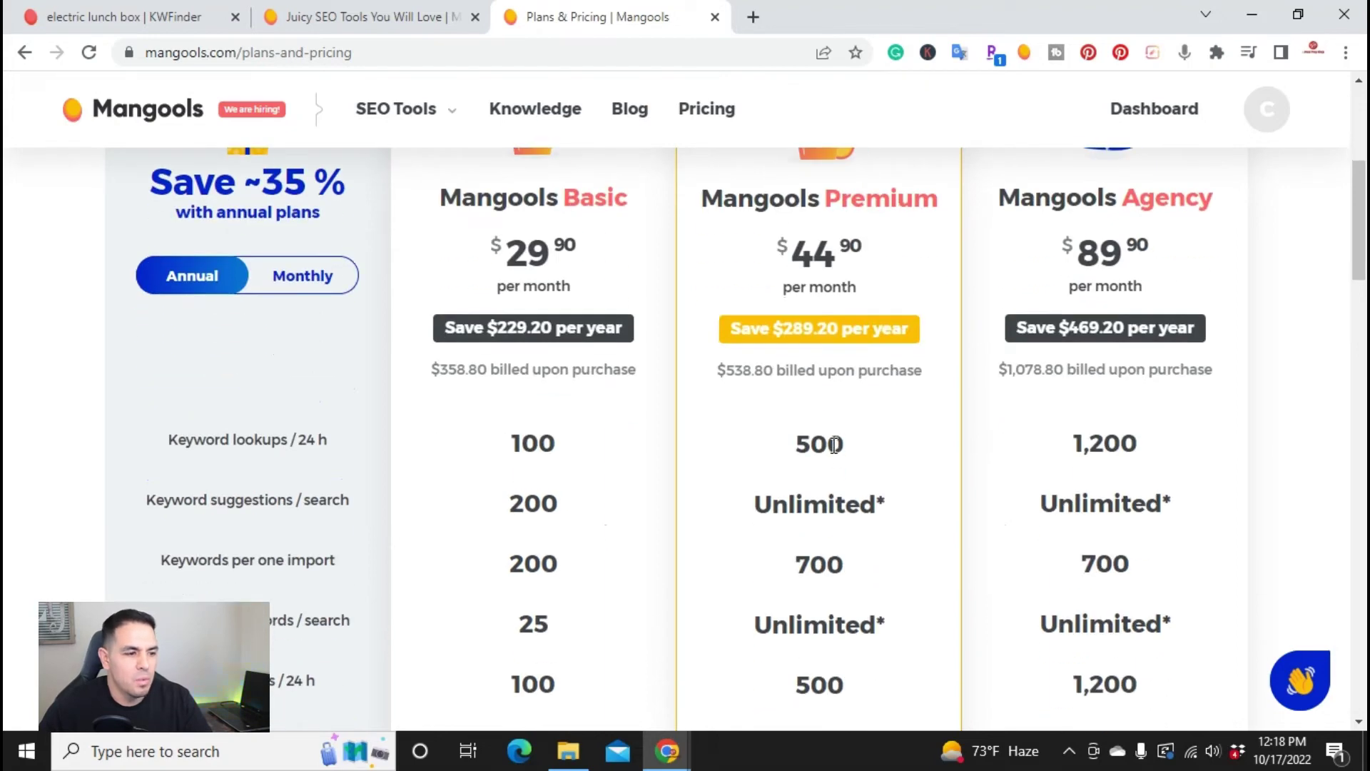
mouse_move(824, 510)
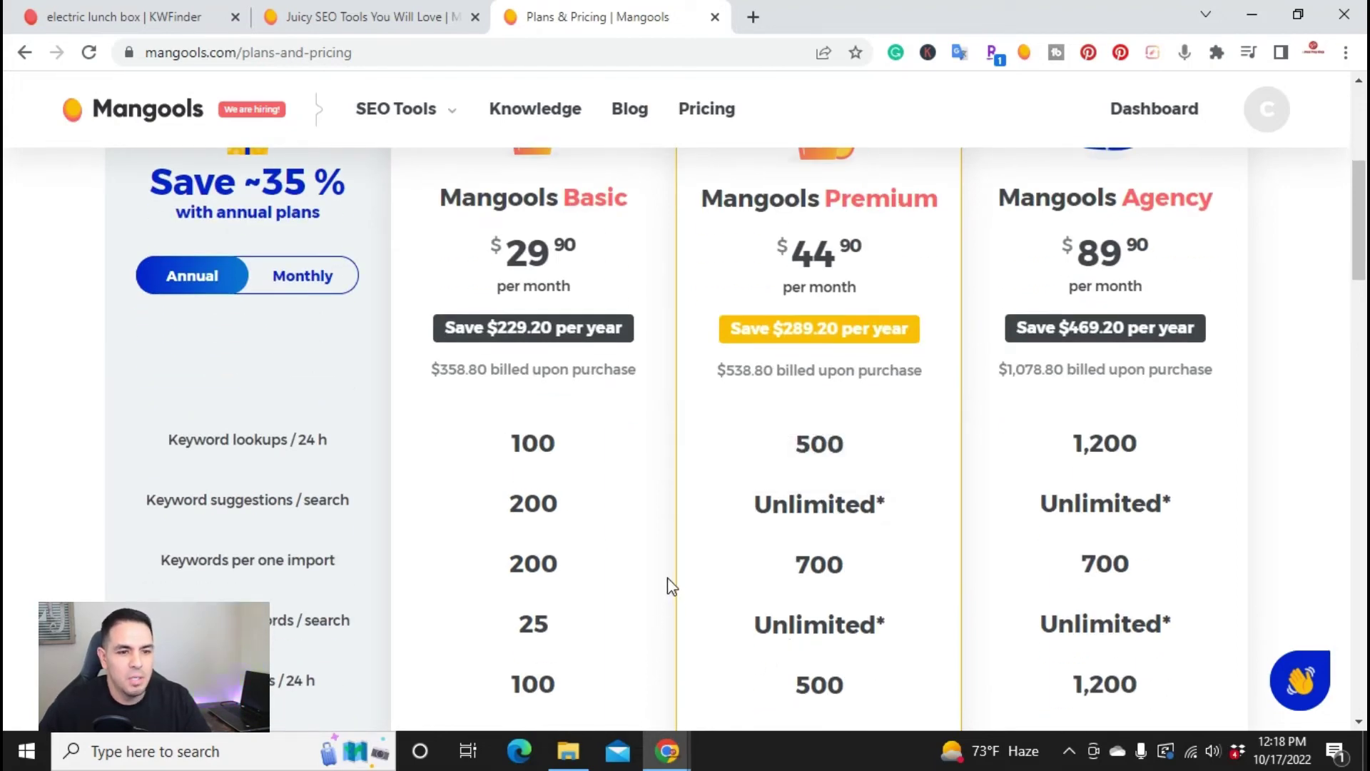
scroll(669, 579, up, 1)
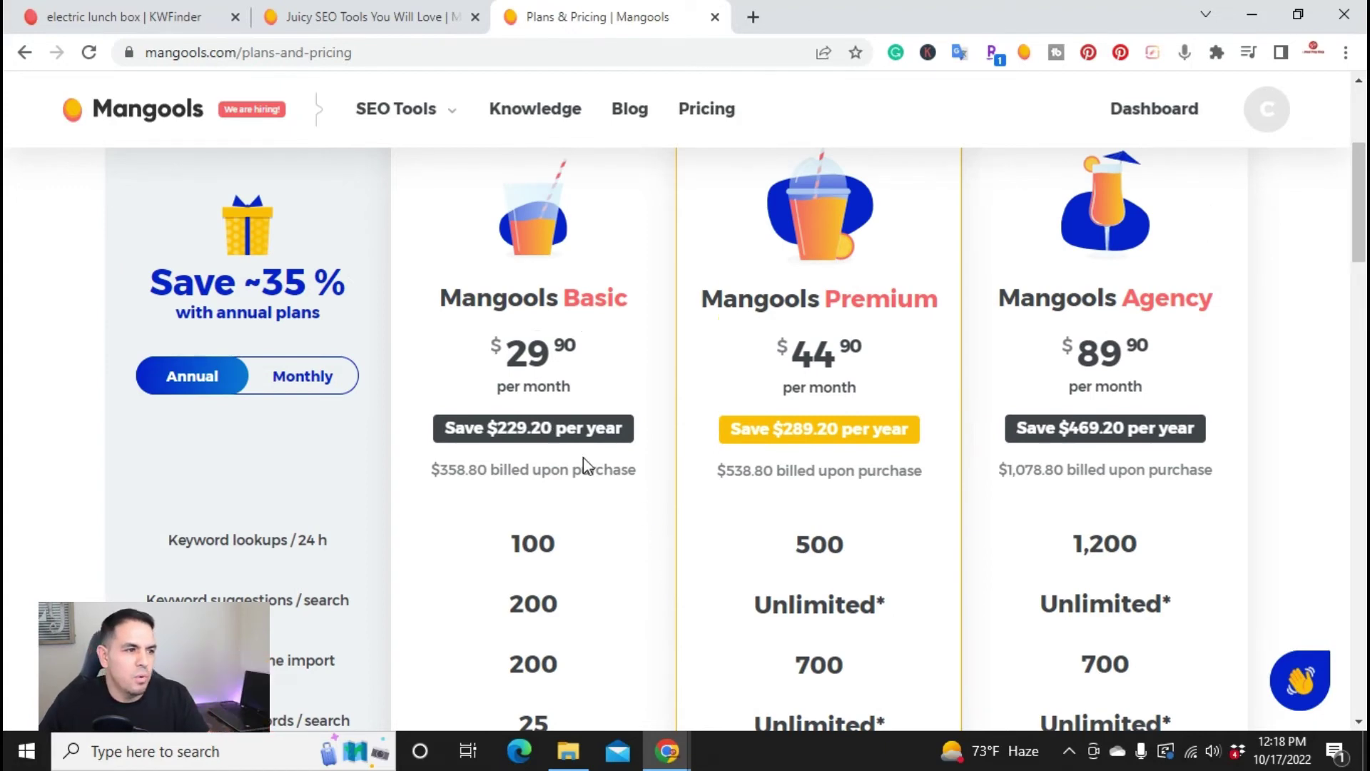
scroll(573, 498, down, 1)
scroll(575, 502, up, 1)
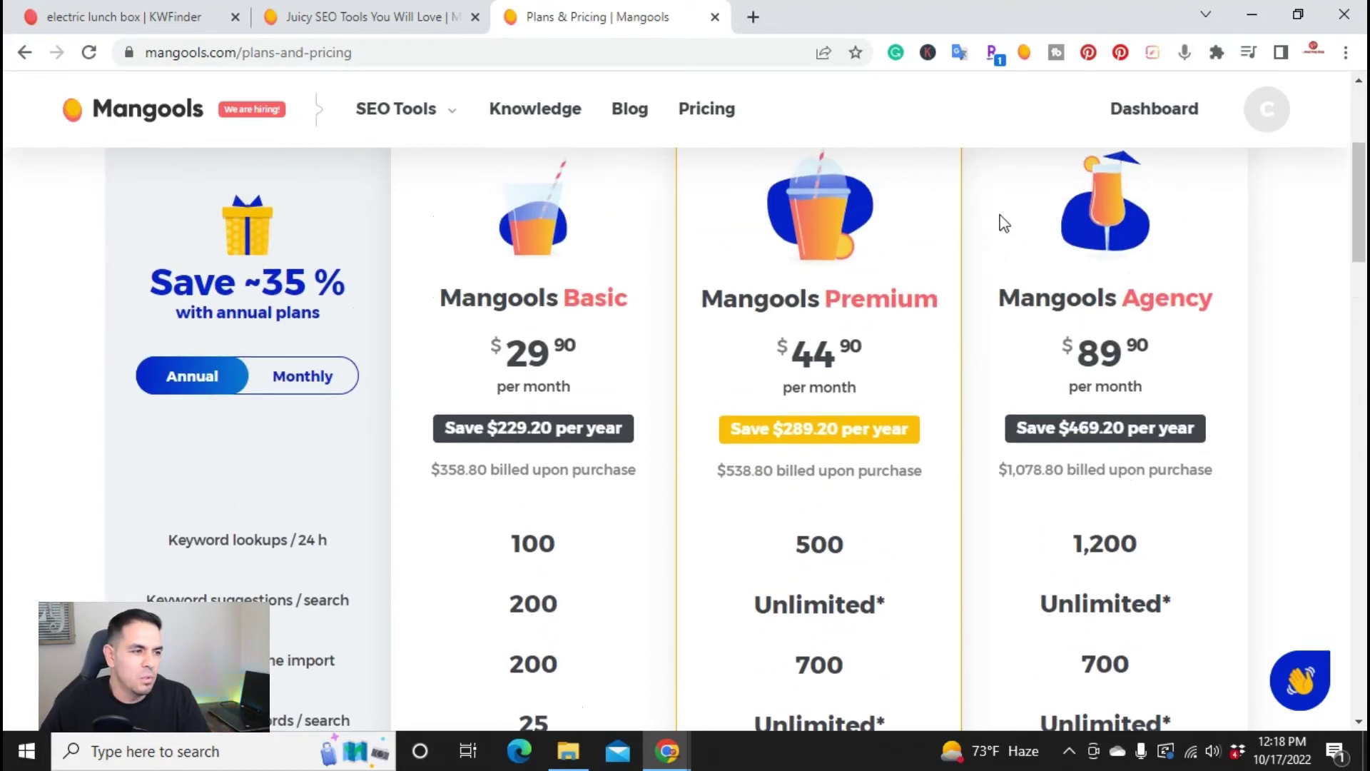
scroll(856, 505, down, 1)
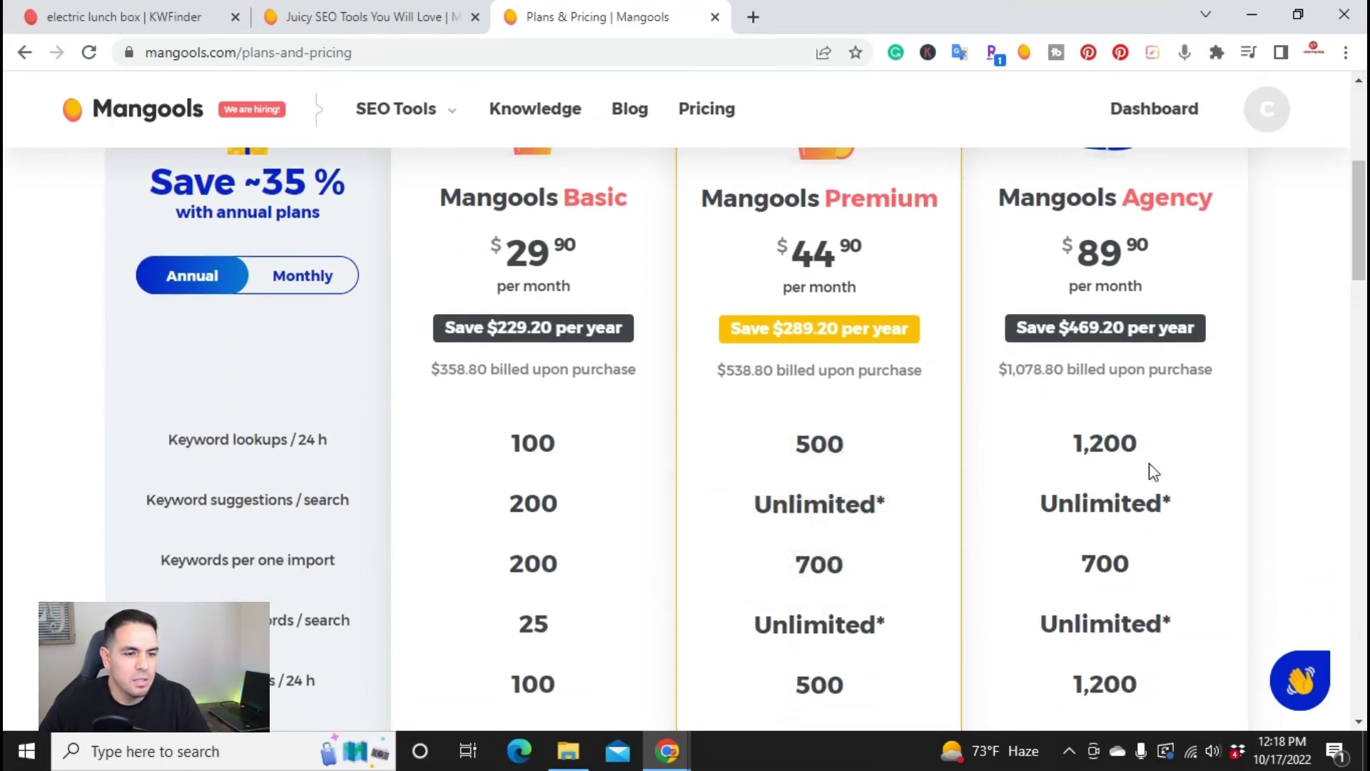
scroll(1147, 468, up, 2)
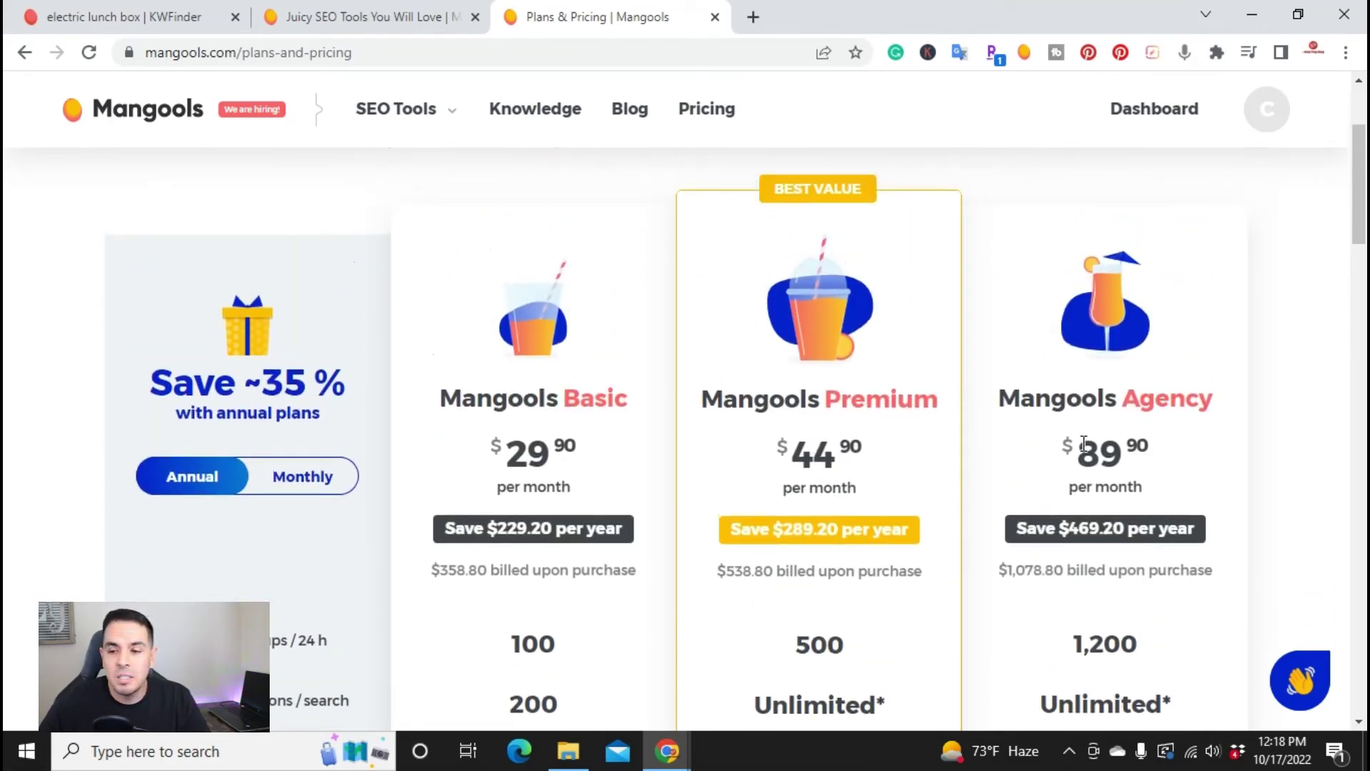
Compare monthly billing, then restore annual prices: Basic $29.90, Premium $44.90, Agency $89.90.
click(285, 481)
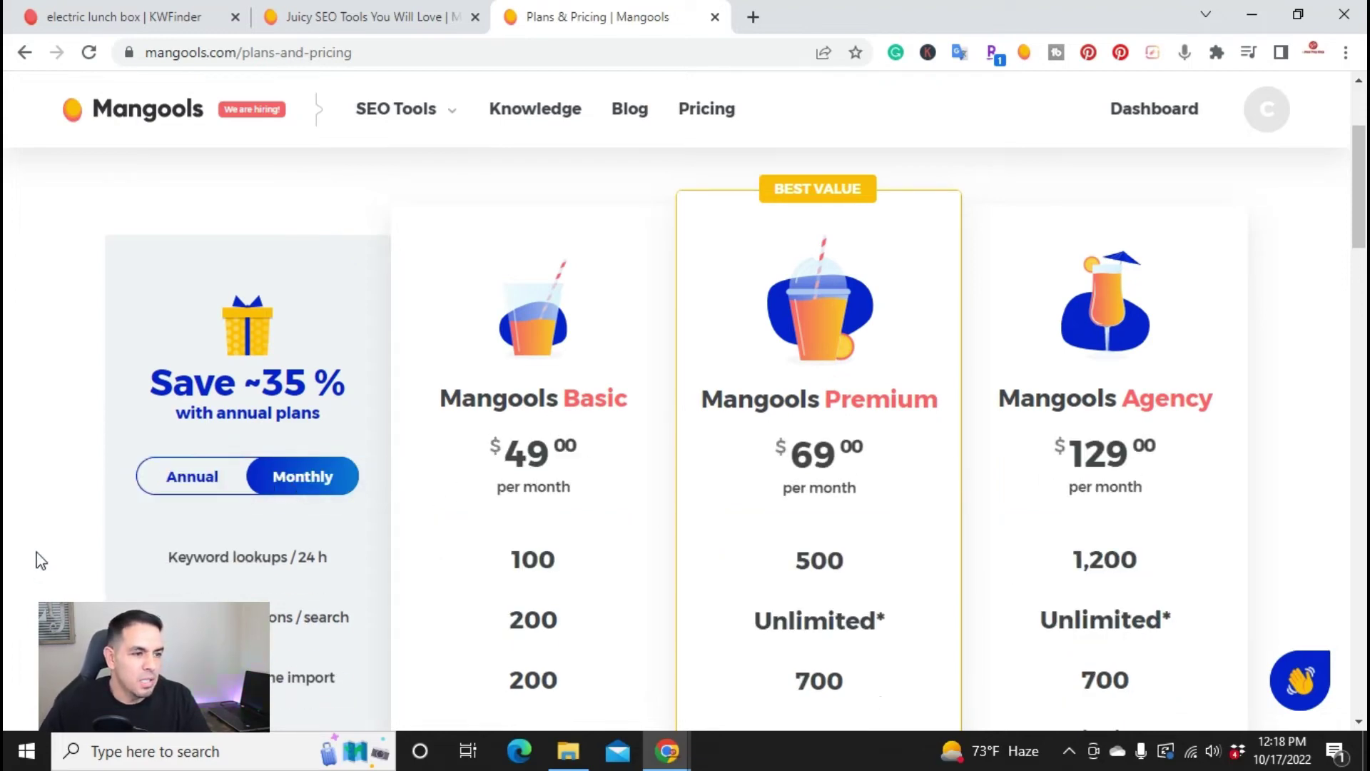
click(182, 482)
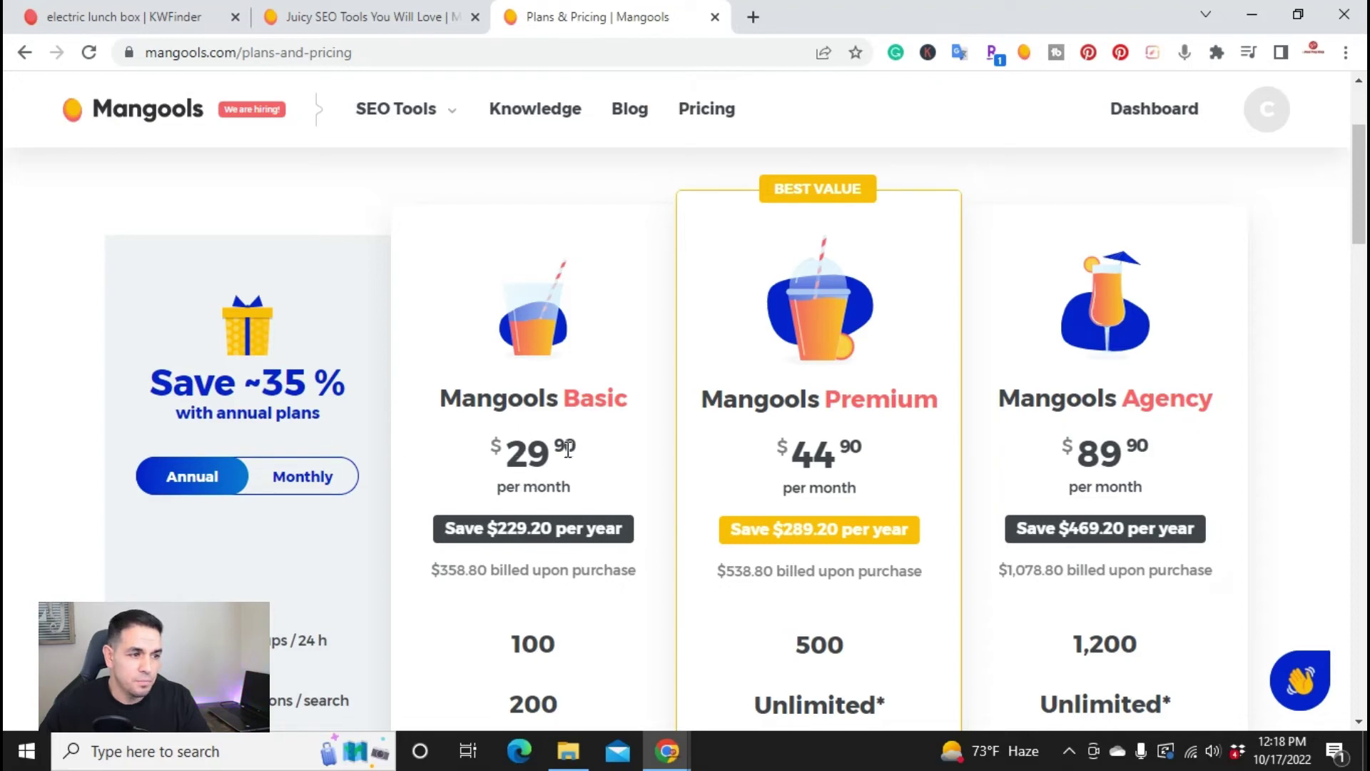
scroll(565, 462, up, 3)
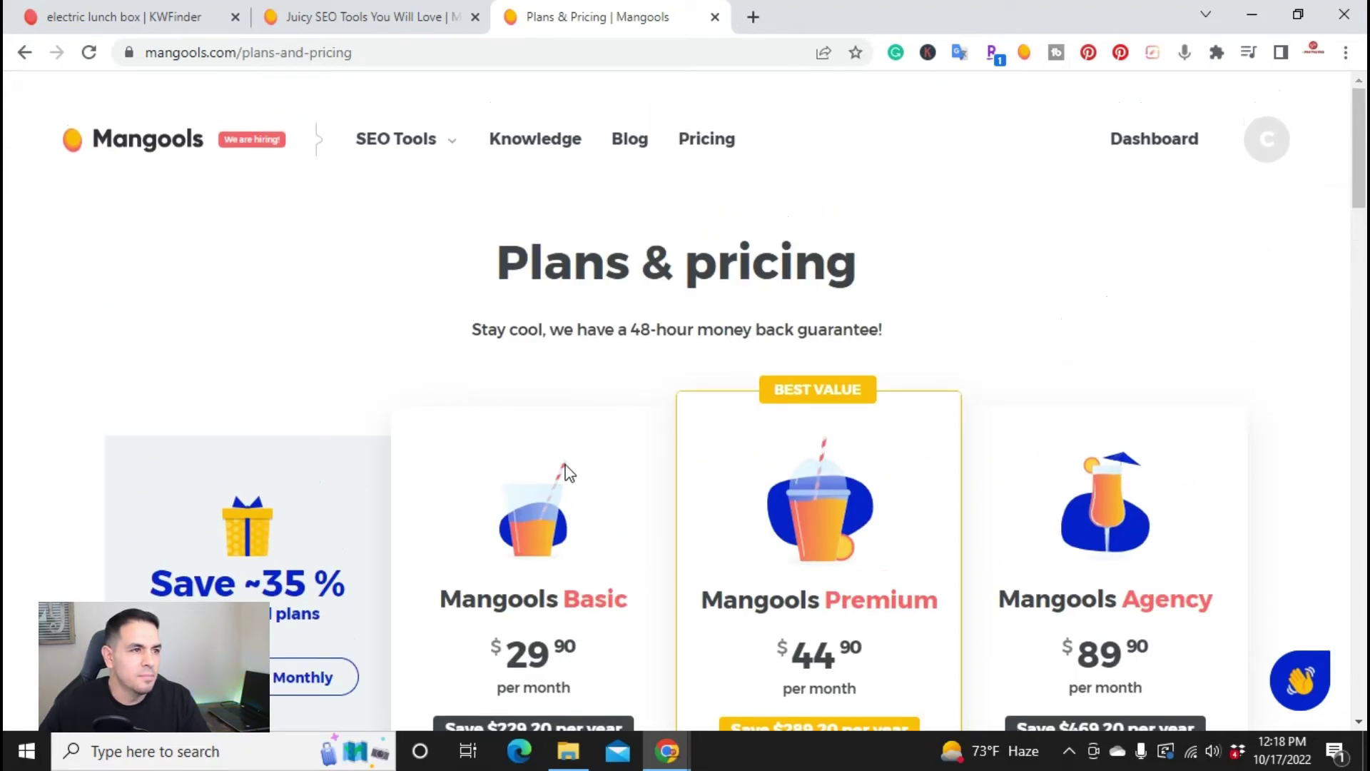
View the SEO Tools menu on the Mangools homepage, then return to the electric lunch box results.
click(80, 9)
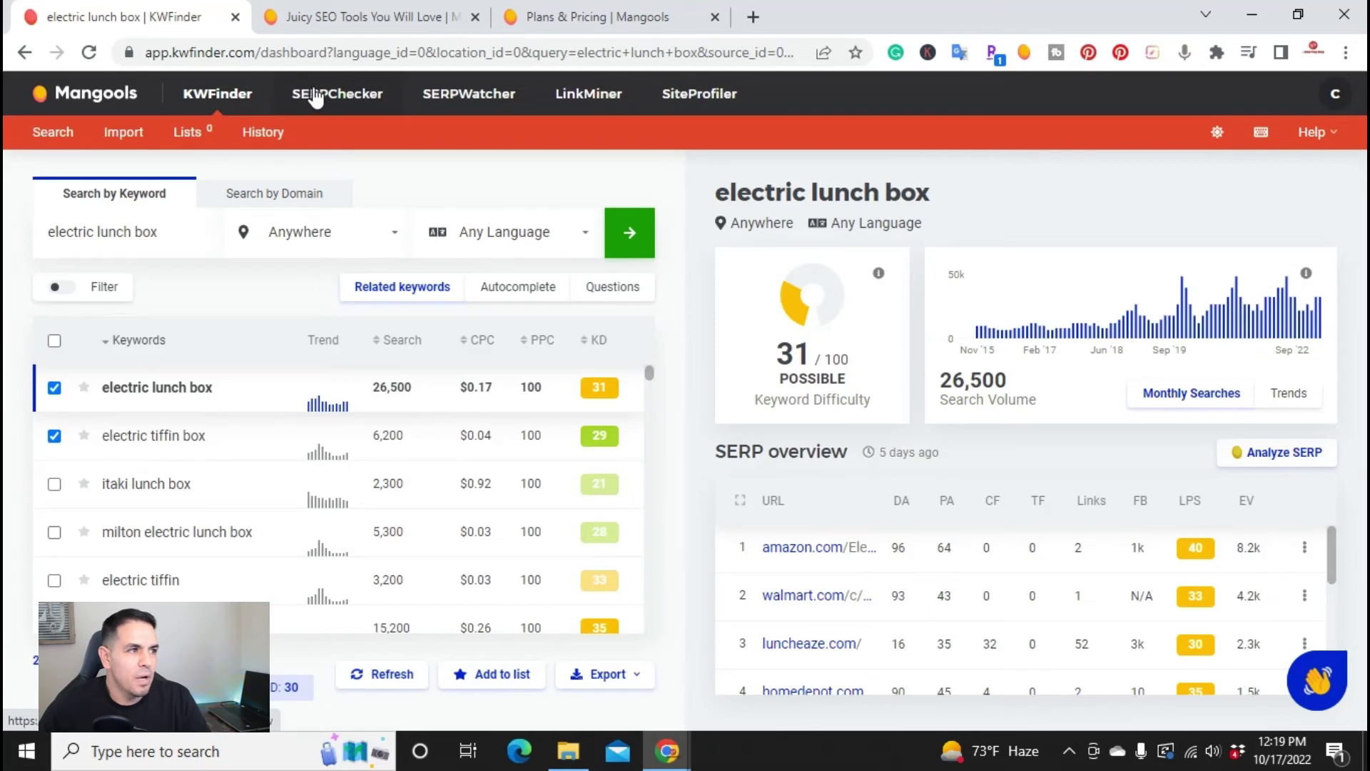
click(345, 8)
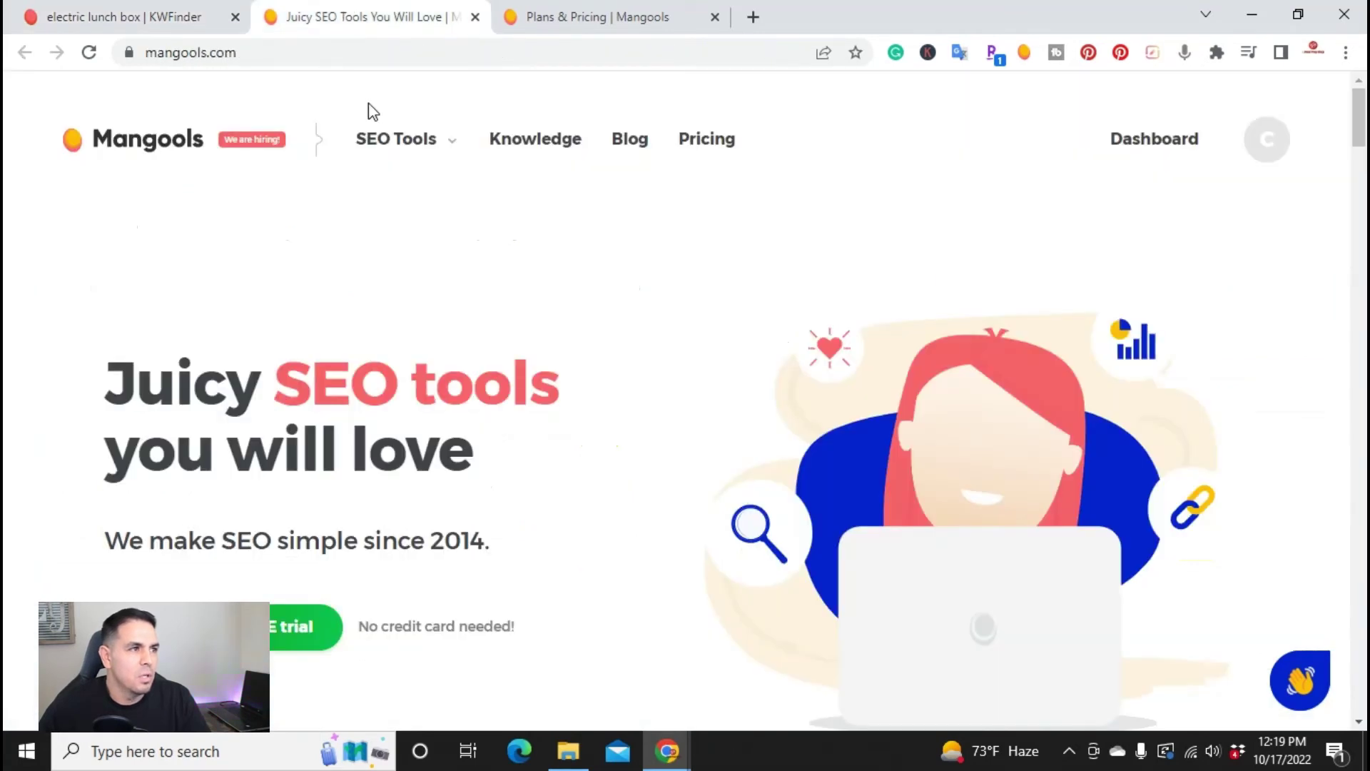
mouse_move(398, 153)
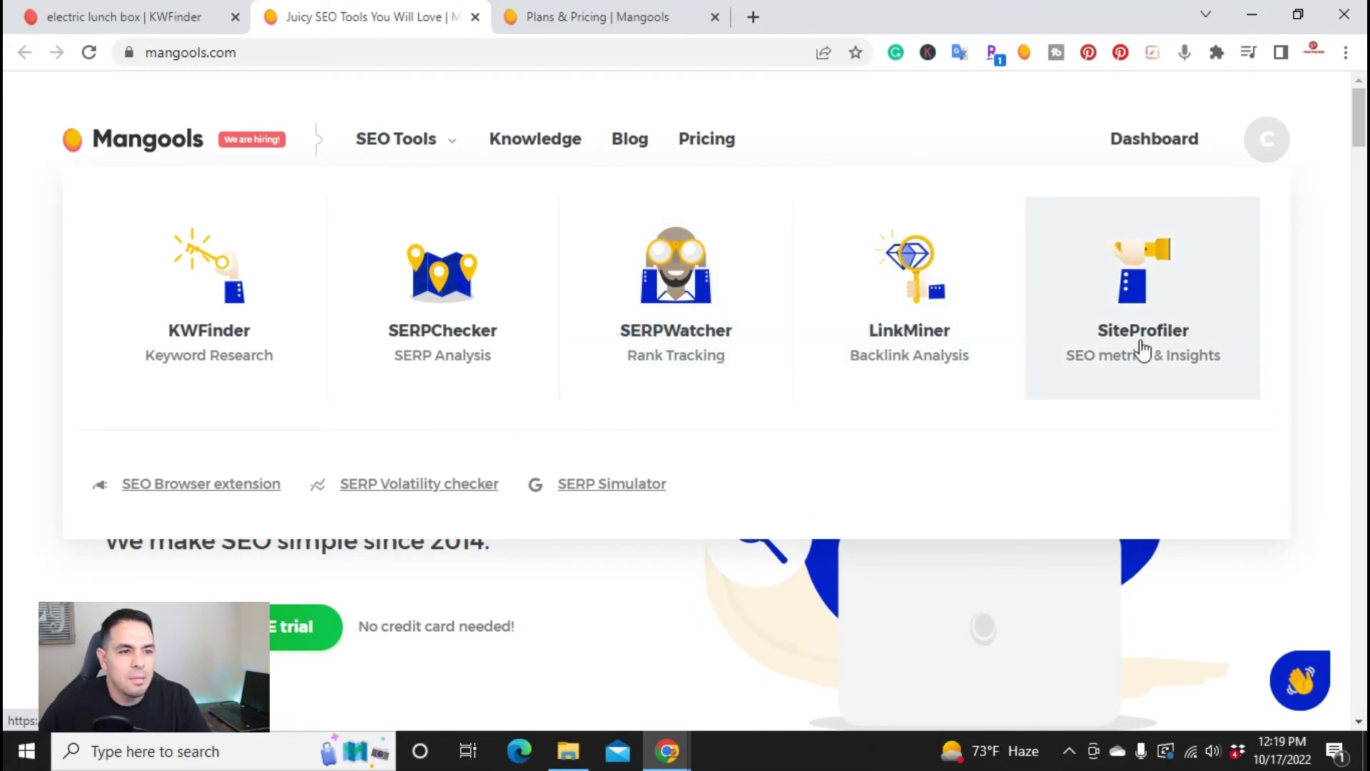
click(170, 15)
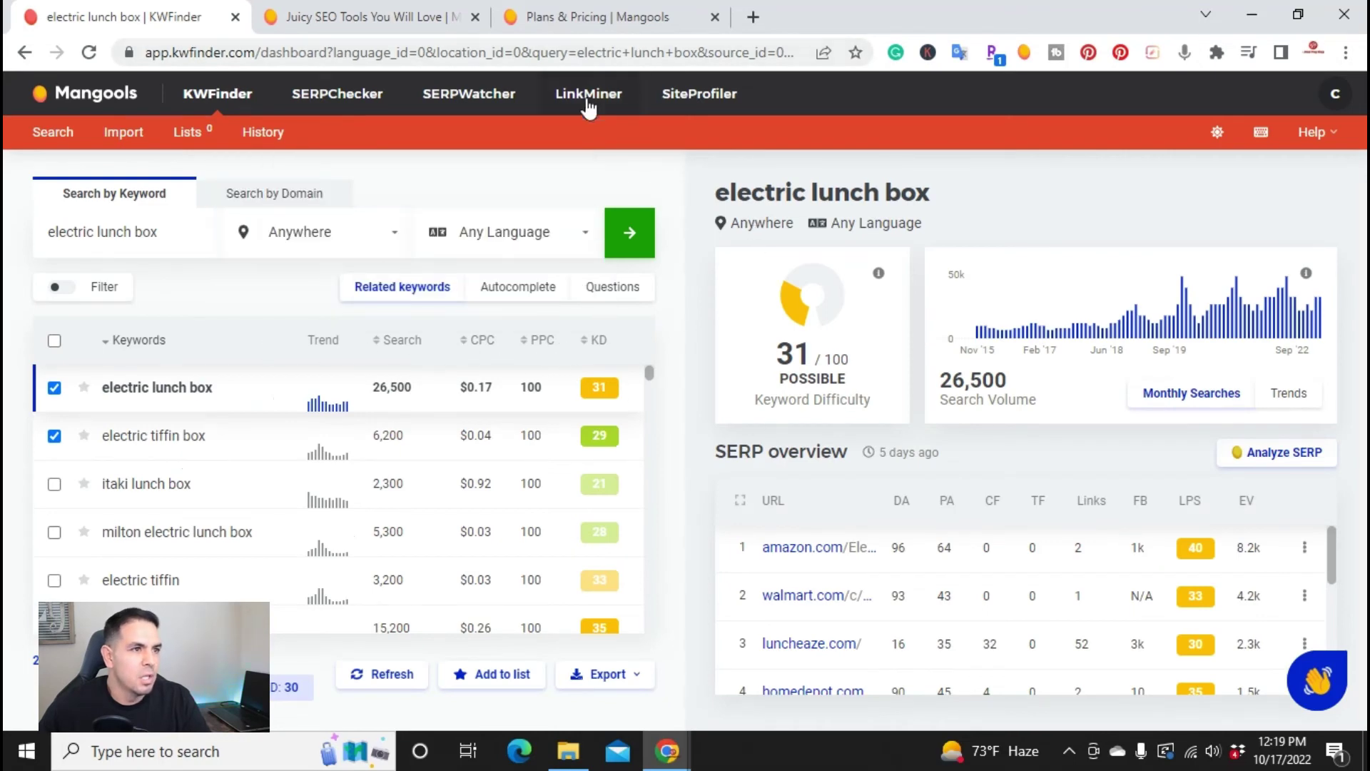
Find chewy.com's backlinks in LinkMiner: 23.1k referring domains, 3.5m active backlinks, CF 44, TF 40.
click(575, 102)
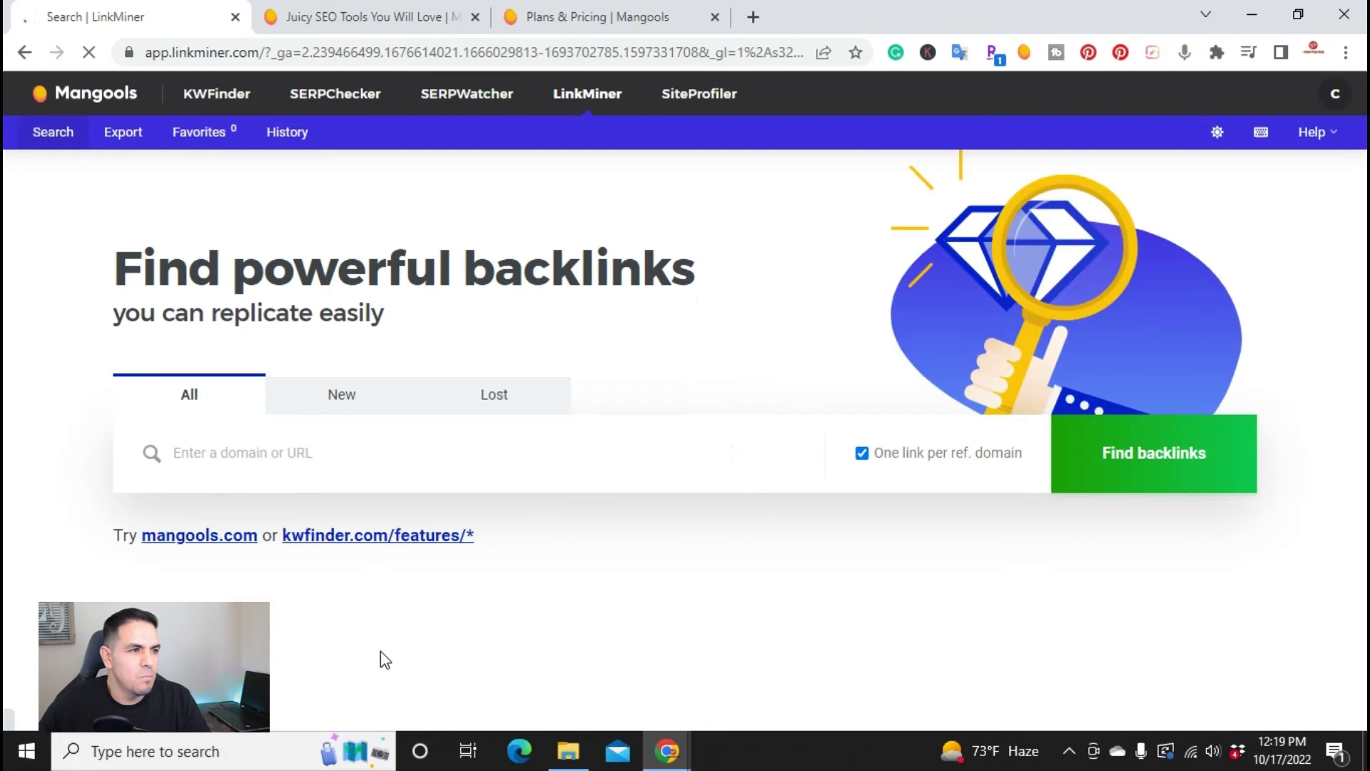
click(254, 451)
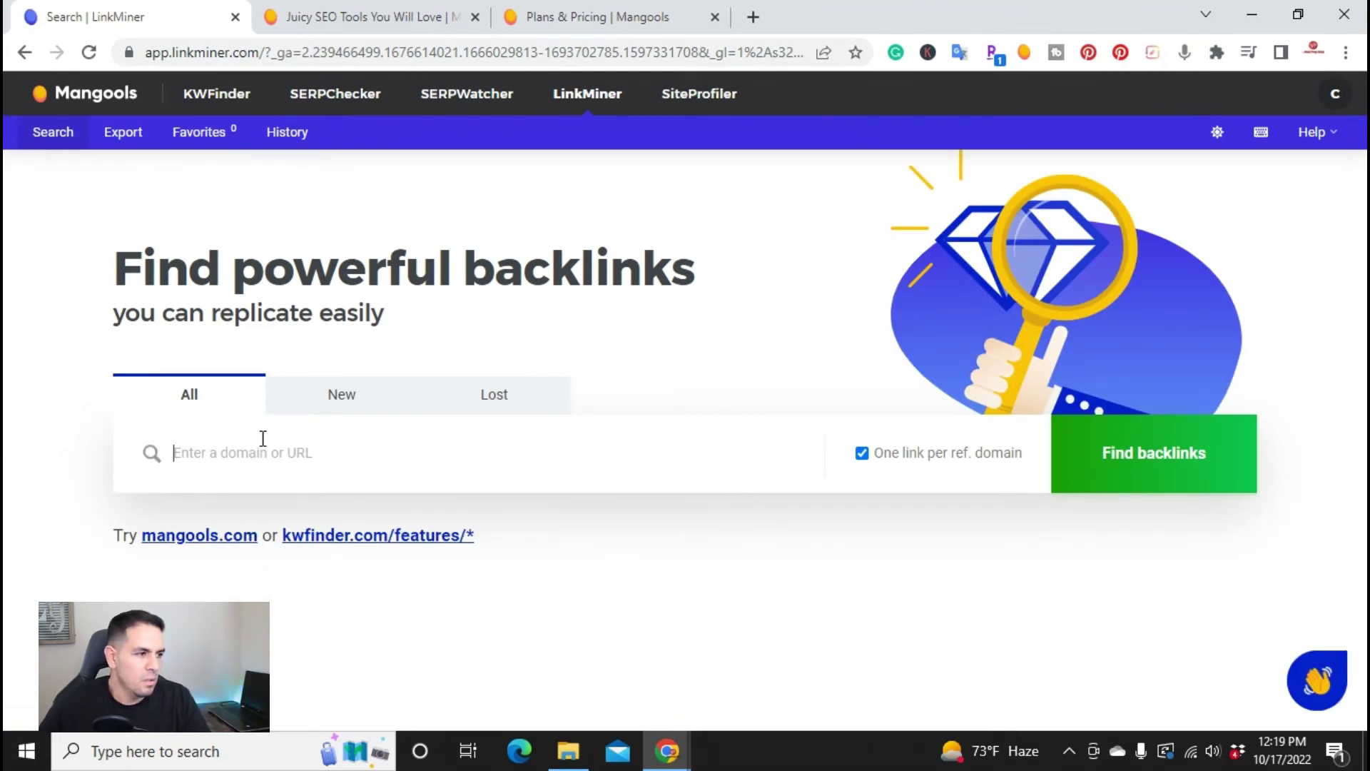
text(chewy.com)
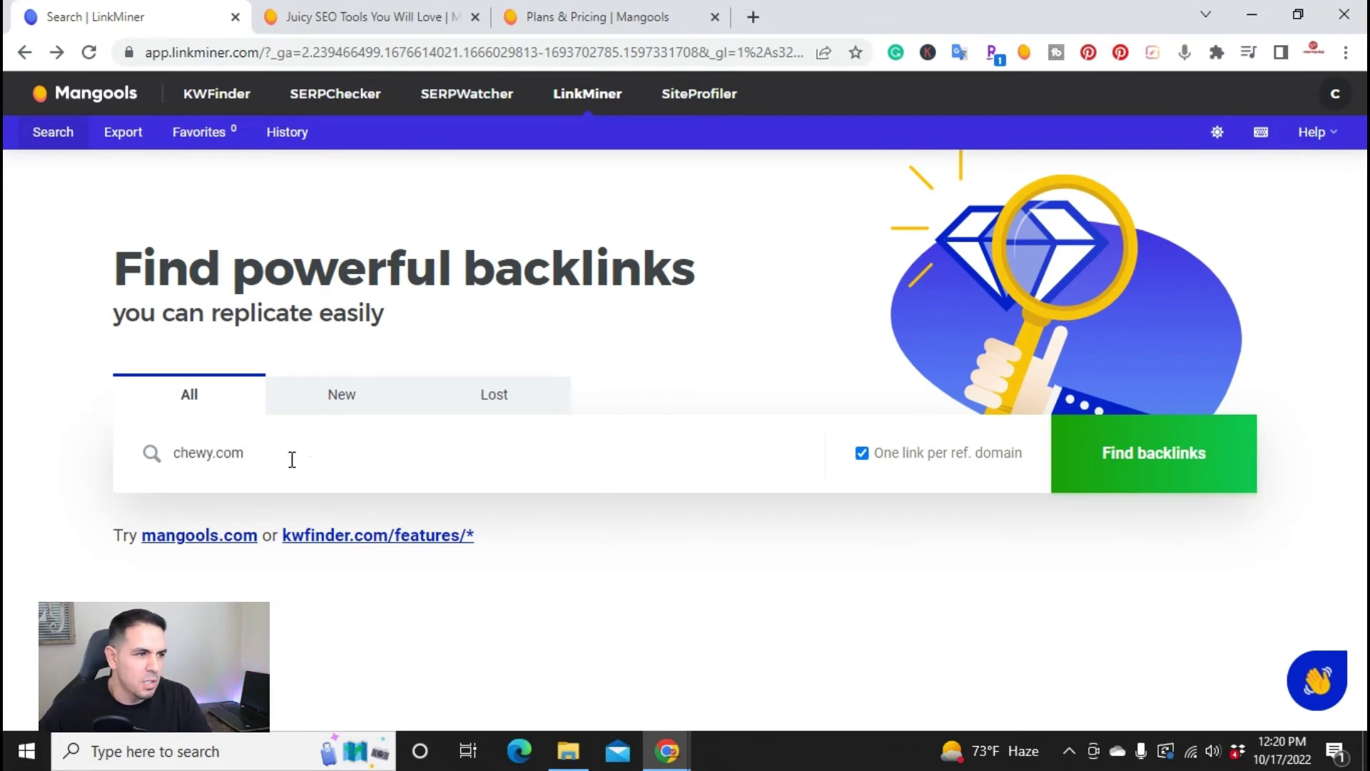
click(1257, 477)
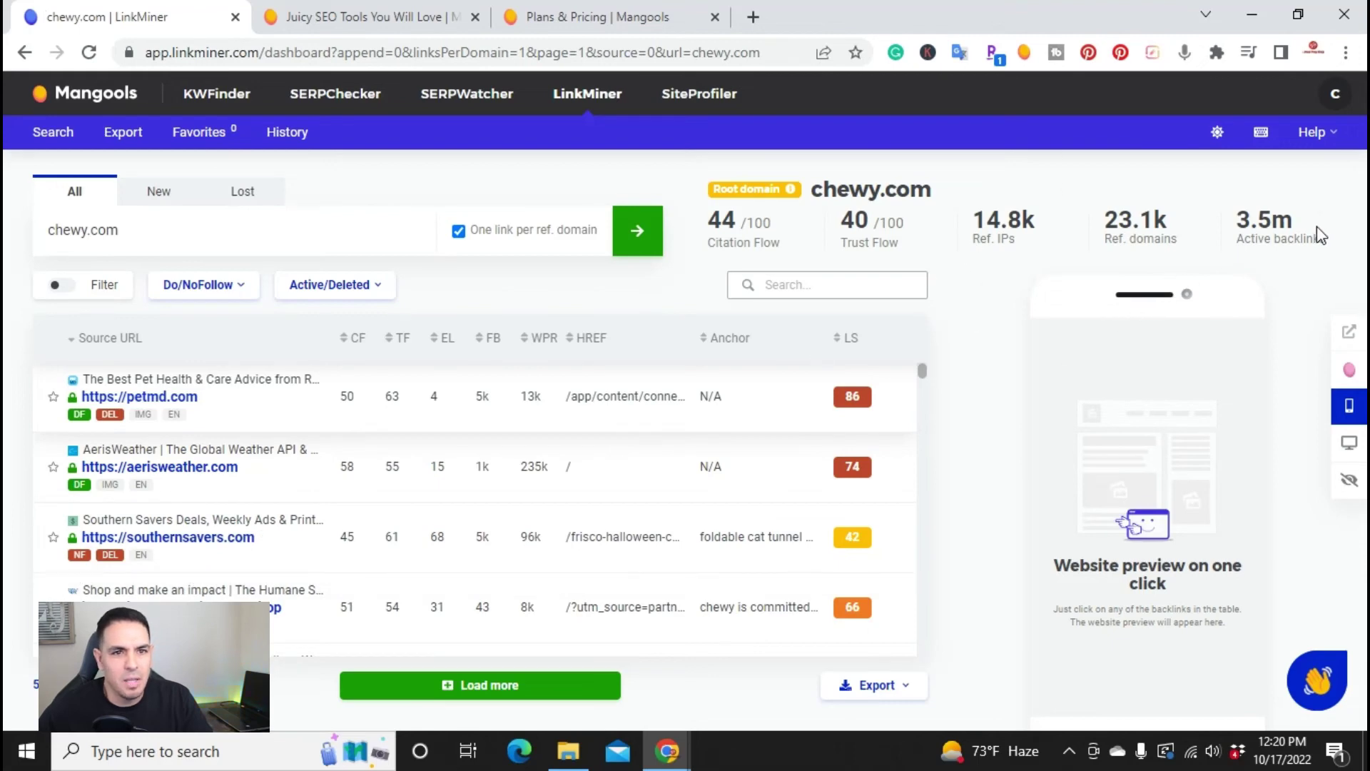
scroll(778, 428, down, 3)
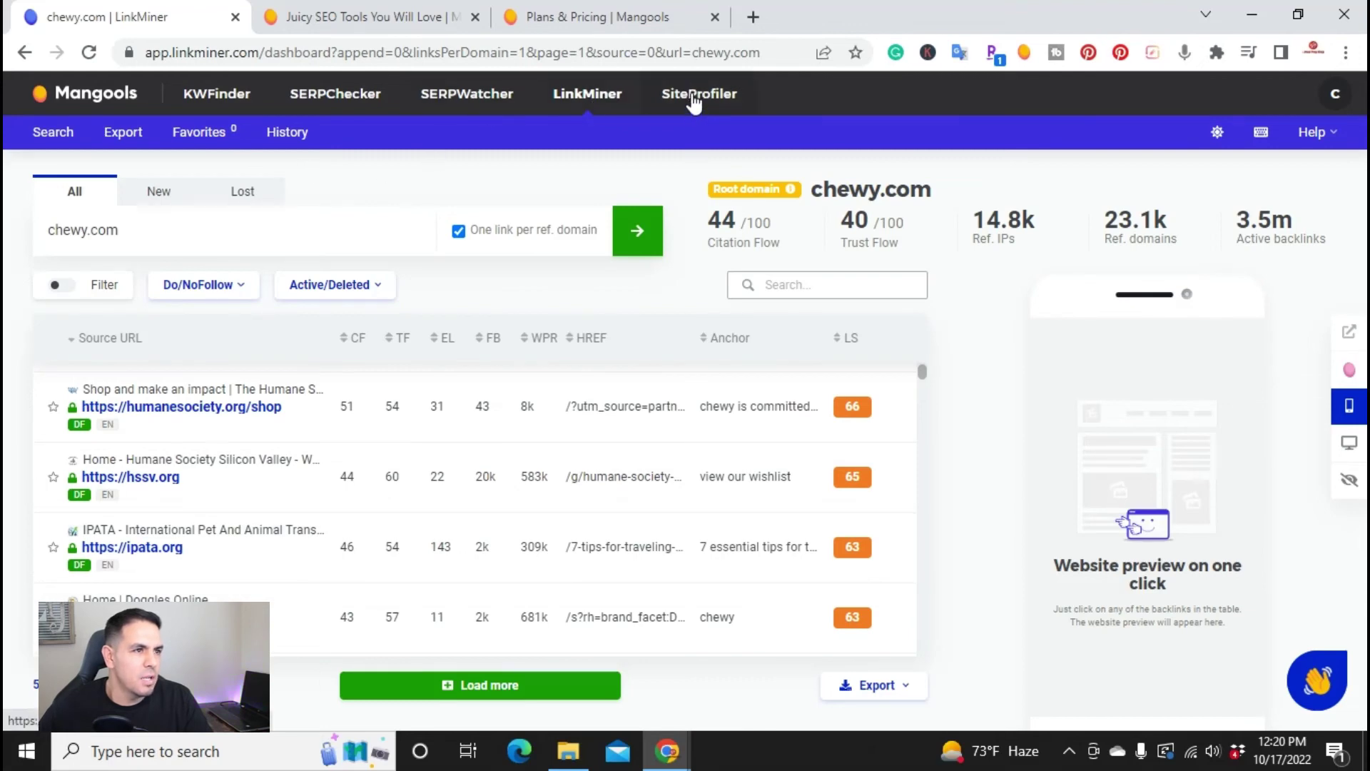
Run a SiteProfiler analysis for chewy.com, correcting the misspelled domain.
click(698, 93)
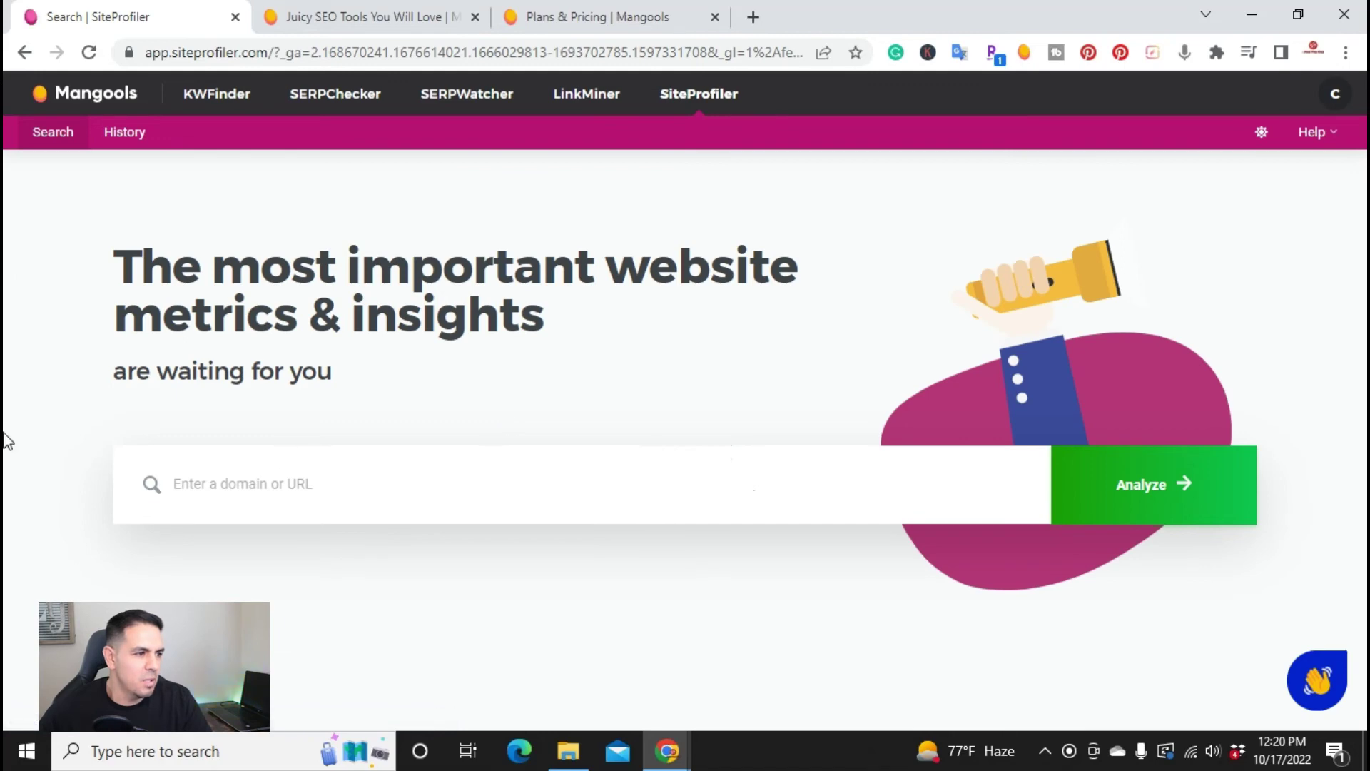
text(chwy.com)
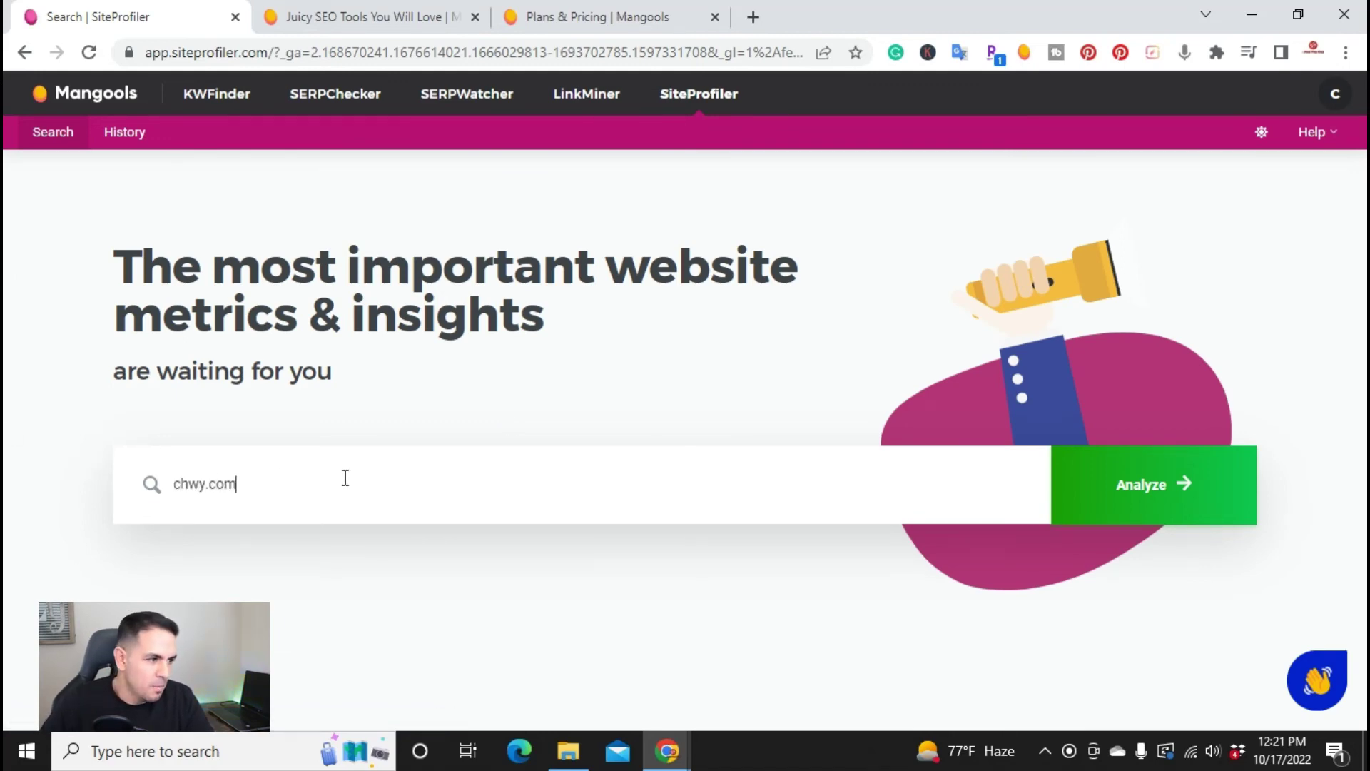
click(189, 483)
text(e)
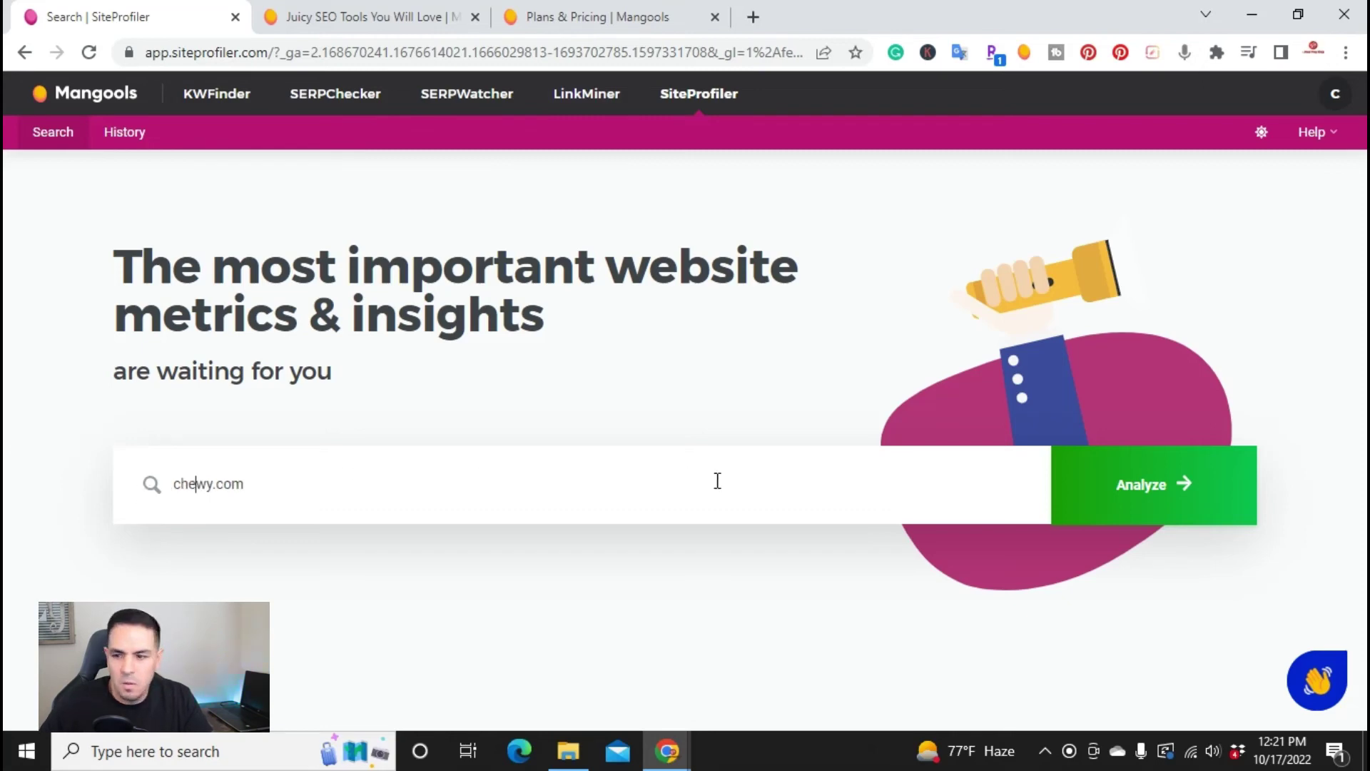
click(1125, 483)
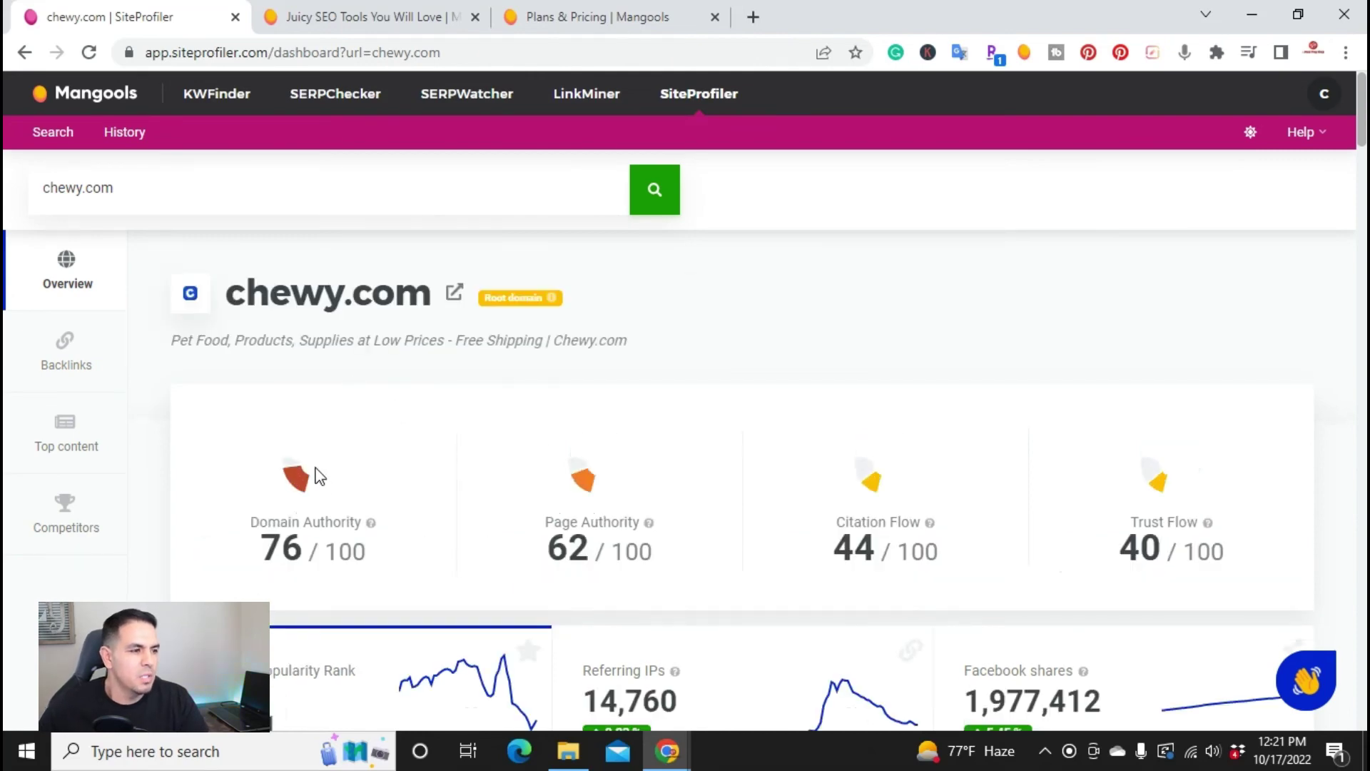
Scroll through chewy.com's report to review its authority scores and backlink profile.
scroll(285, 489, down, 4)
scroll(293, 489, up, 4)
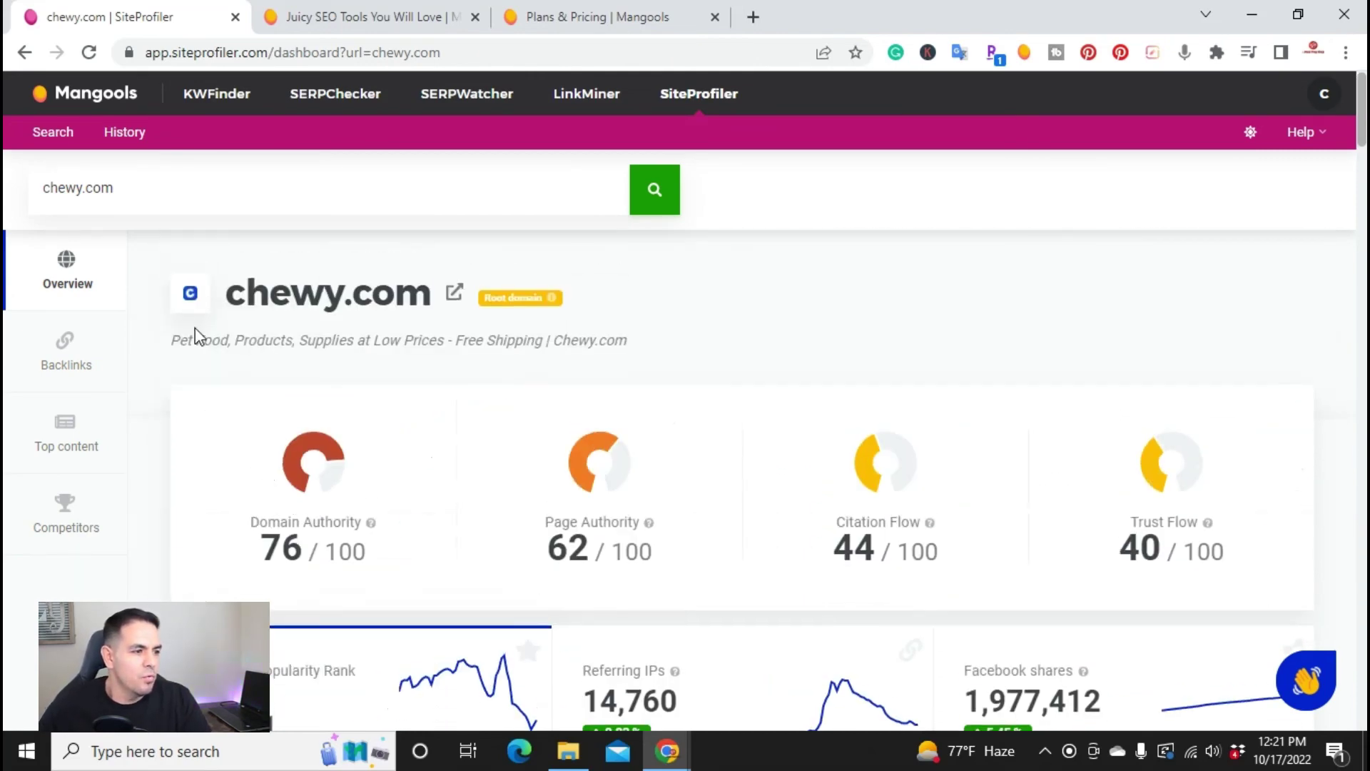
scroll(244, 404, down, 8)
scroll(247, 411, down, 4)
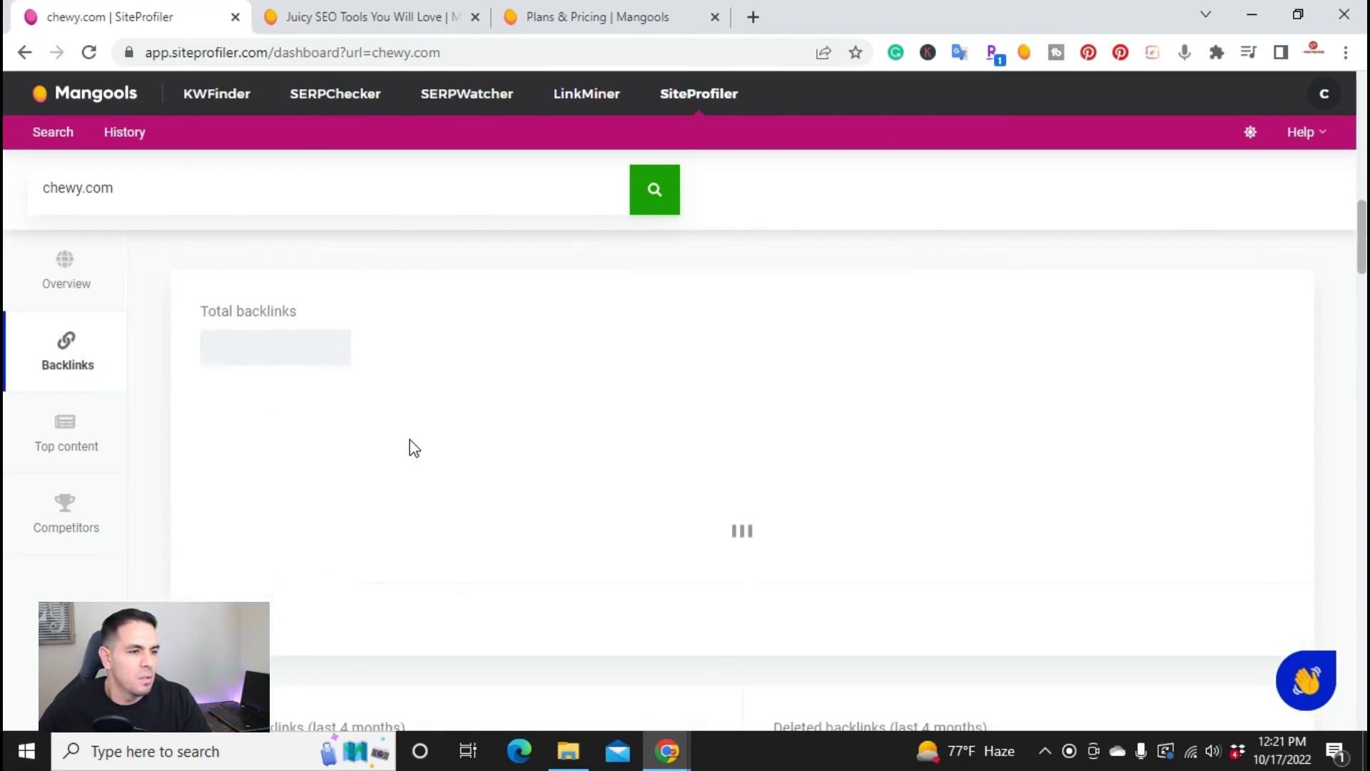
scroll(413, 448, down, 6)
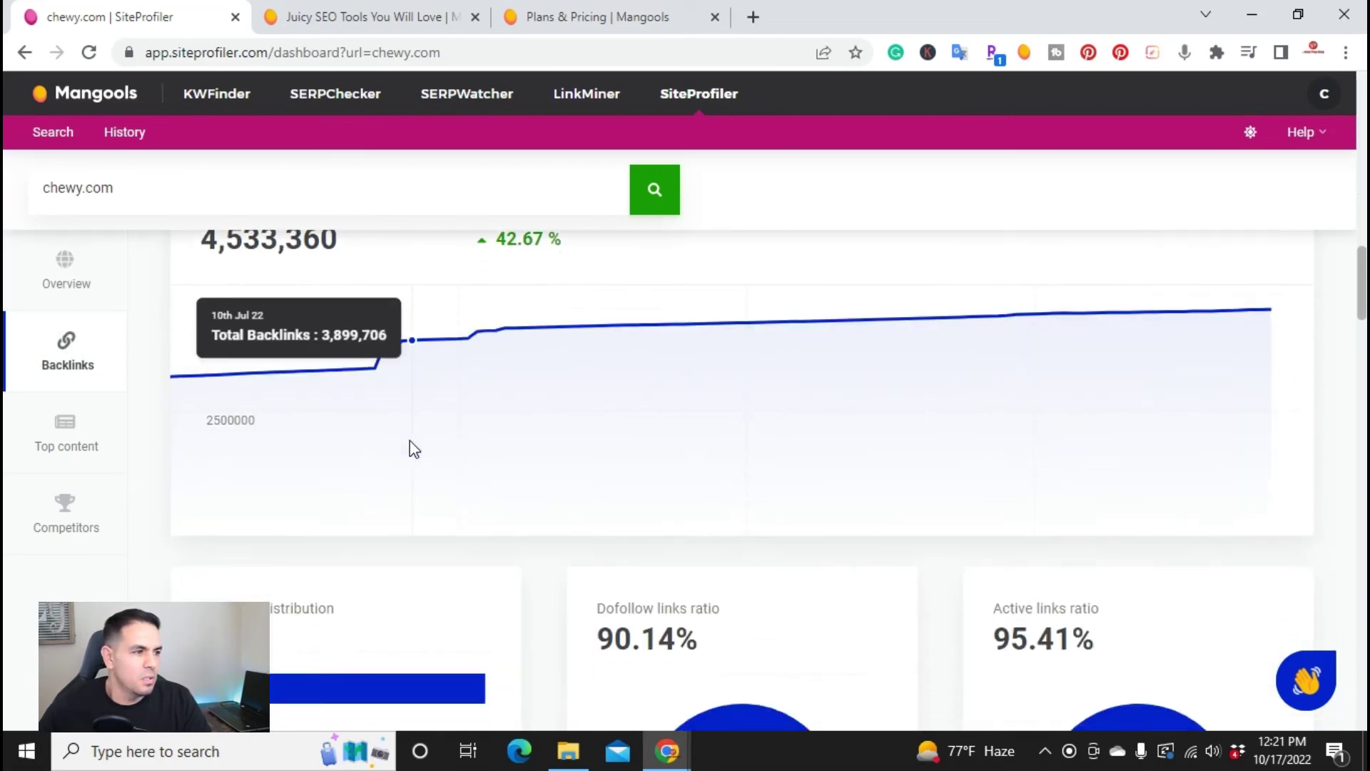
scroll(413, 448, up, 2)
scroll(413, 448, down, 8)
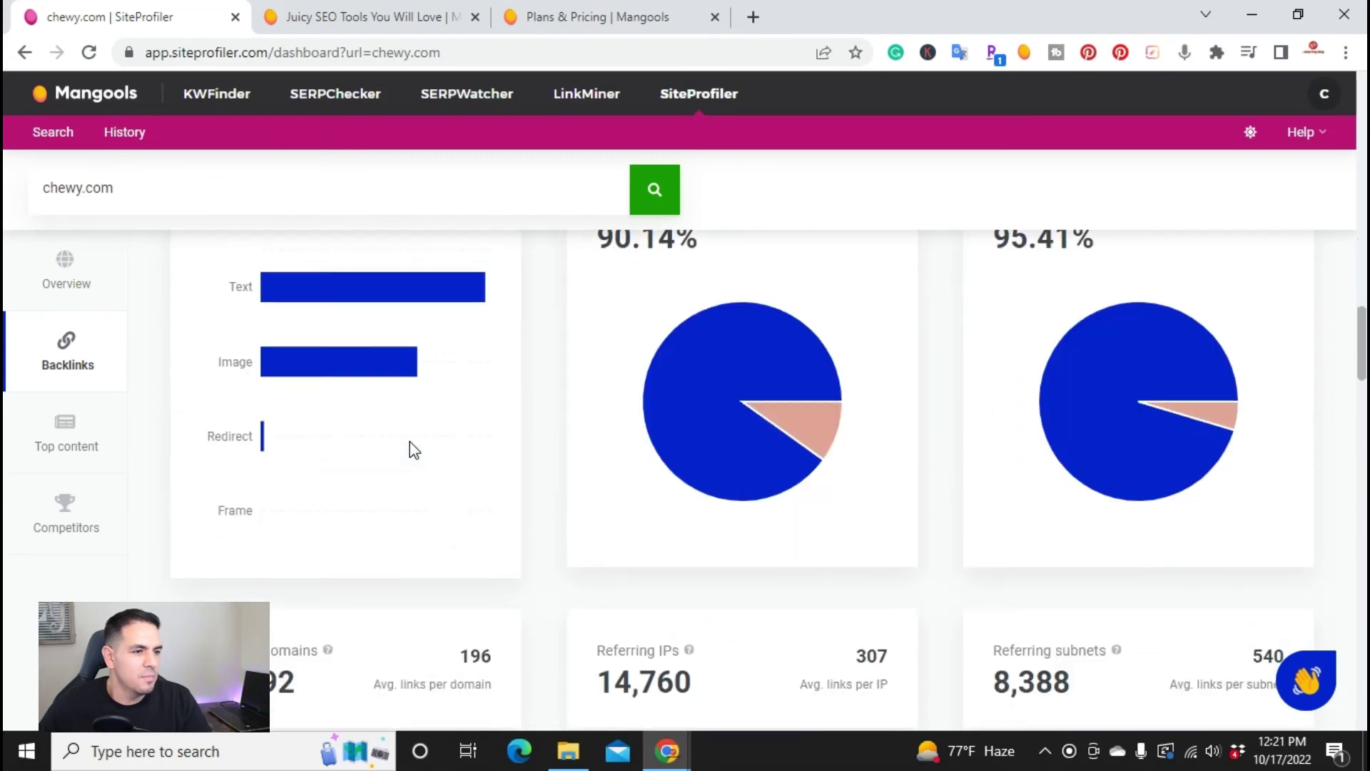
scroll(414, 448, down, 3)
scroll(413, 448, up, 2)
scroll(413, 448, down, 6)
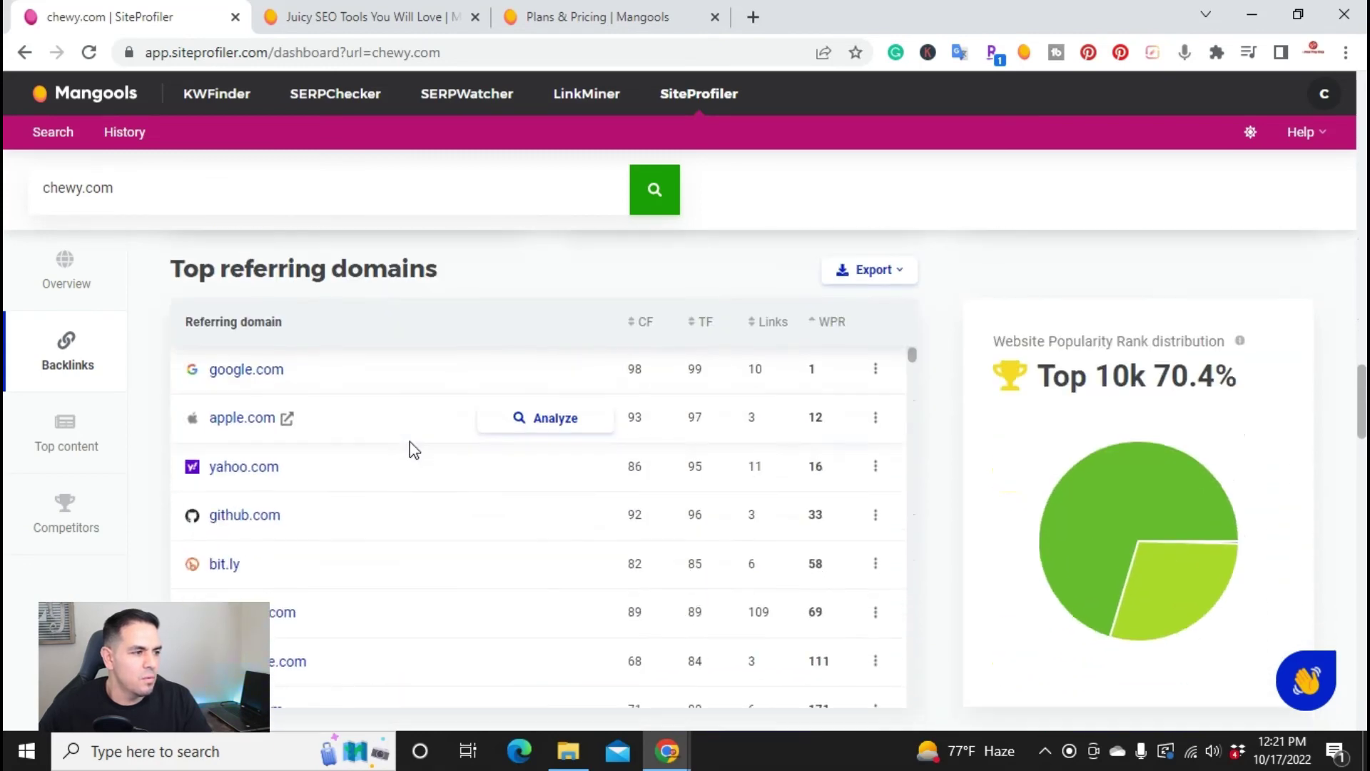
scroll(376, 490, down, 2)
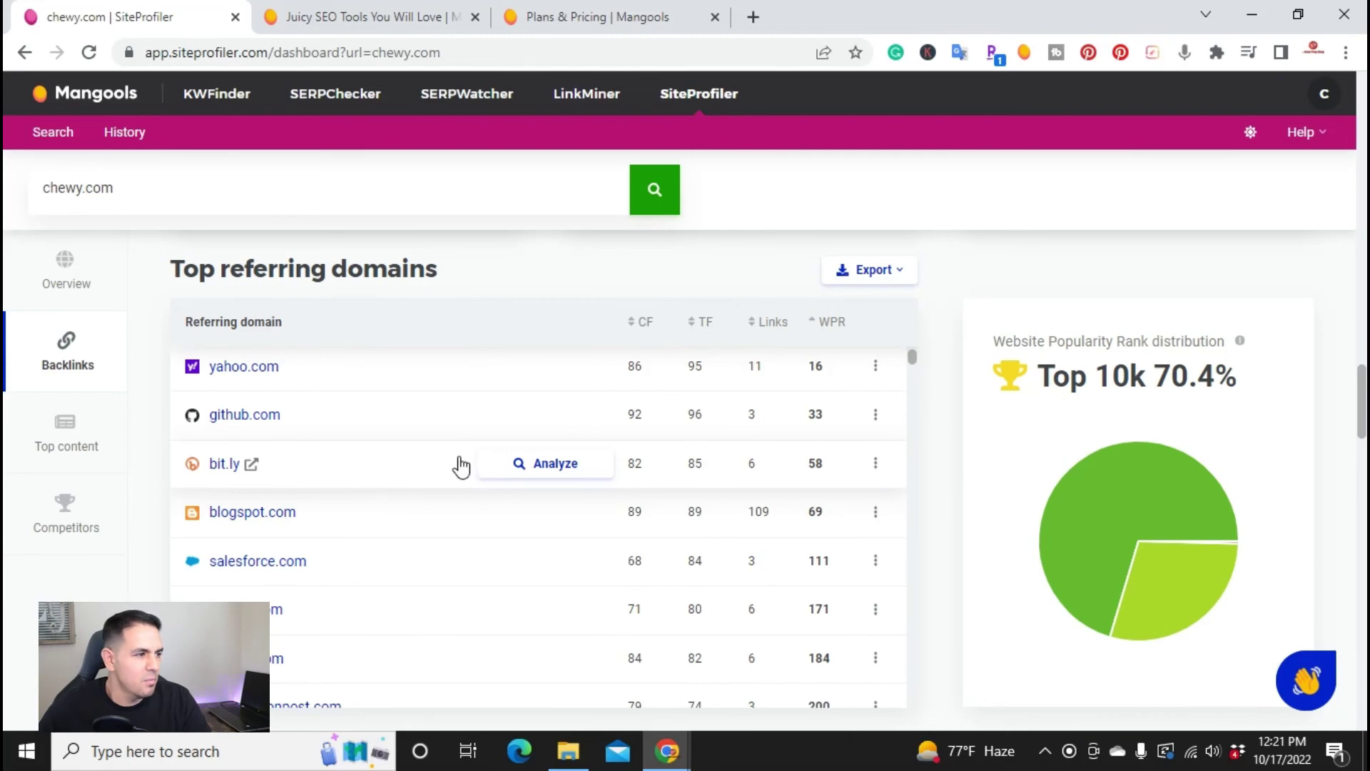
scroll(470, 465, down, 15)
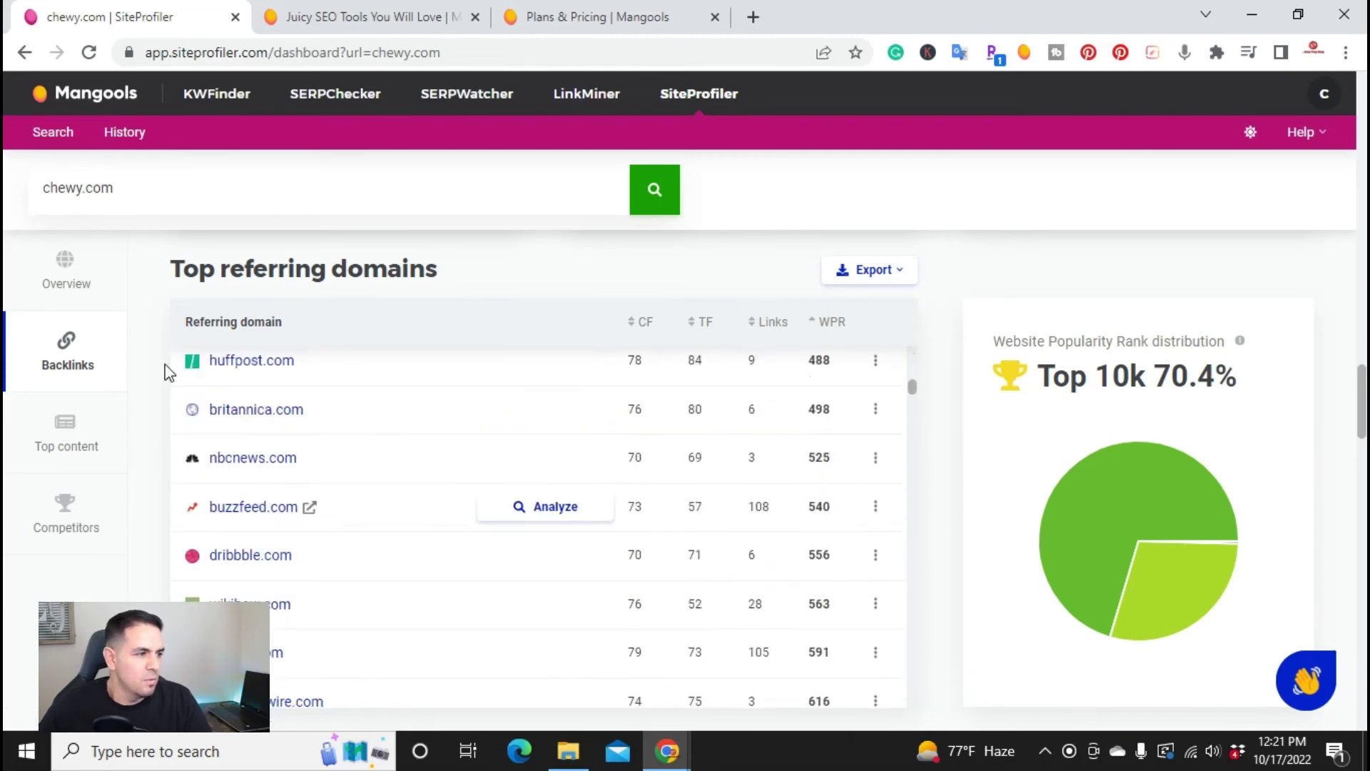
View chewy.com's top content and competitors, then switch over to KWFinder.
click(80, 441)
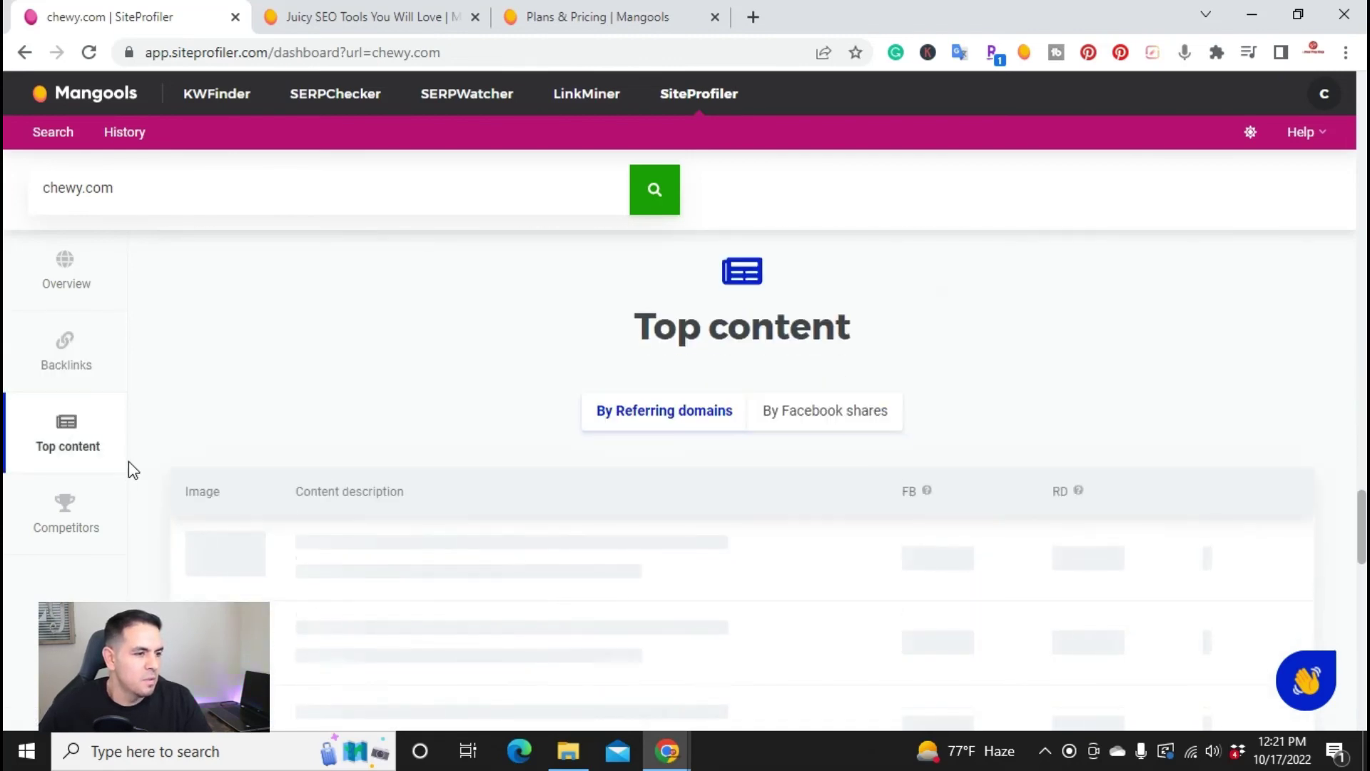
click(63, 516)
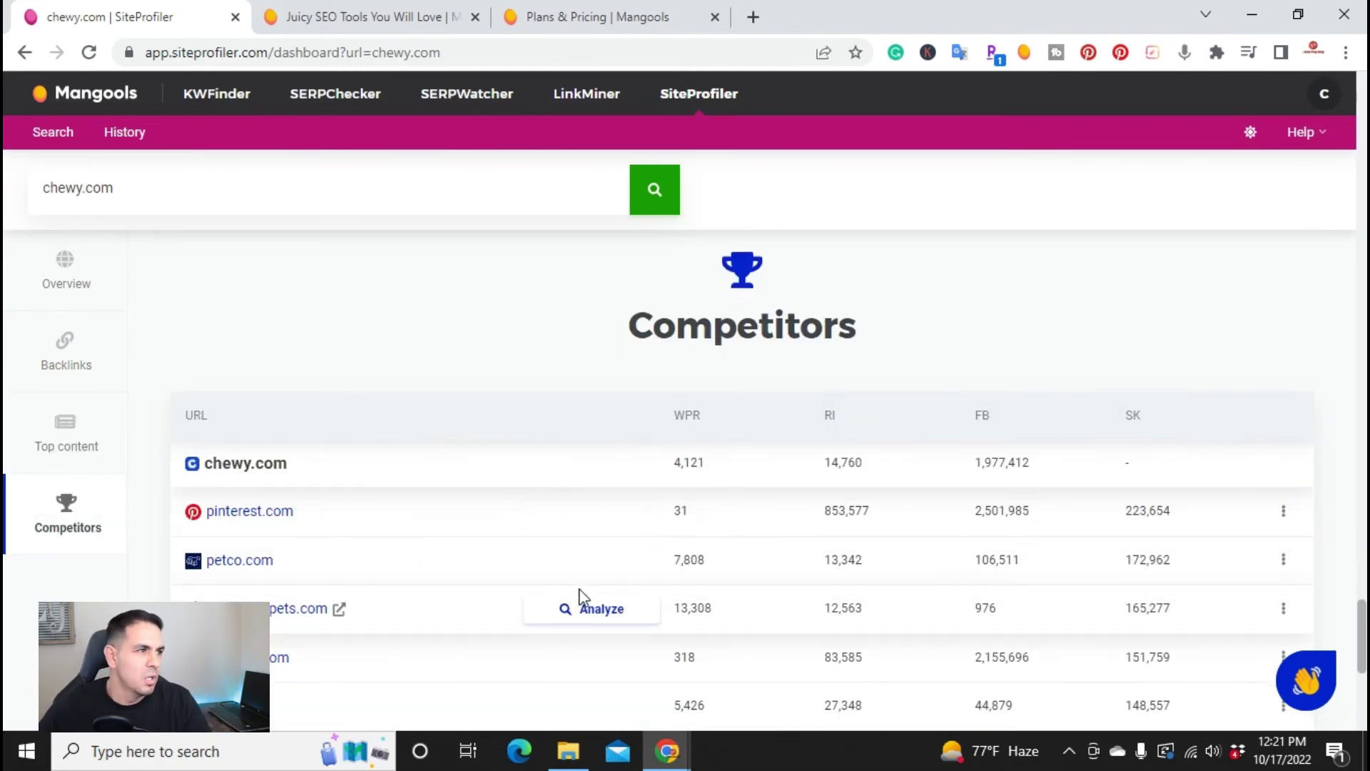
scroll(373, 159, up, 4)
click(226, 100)
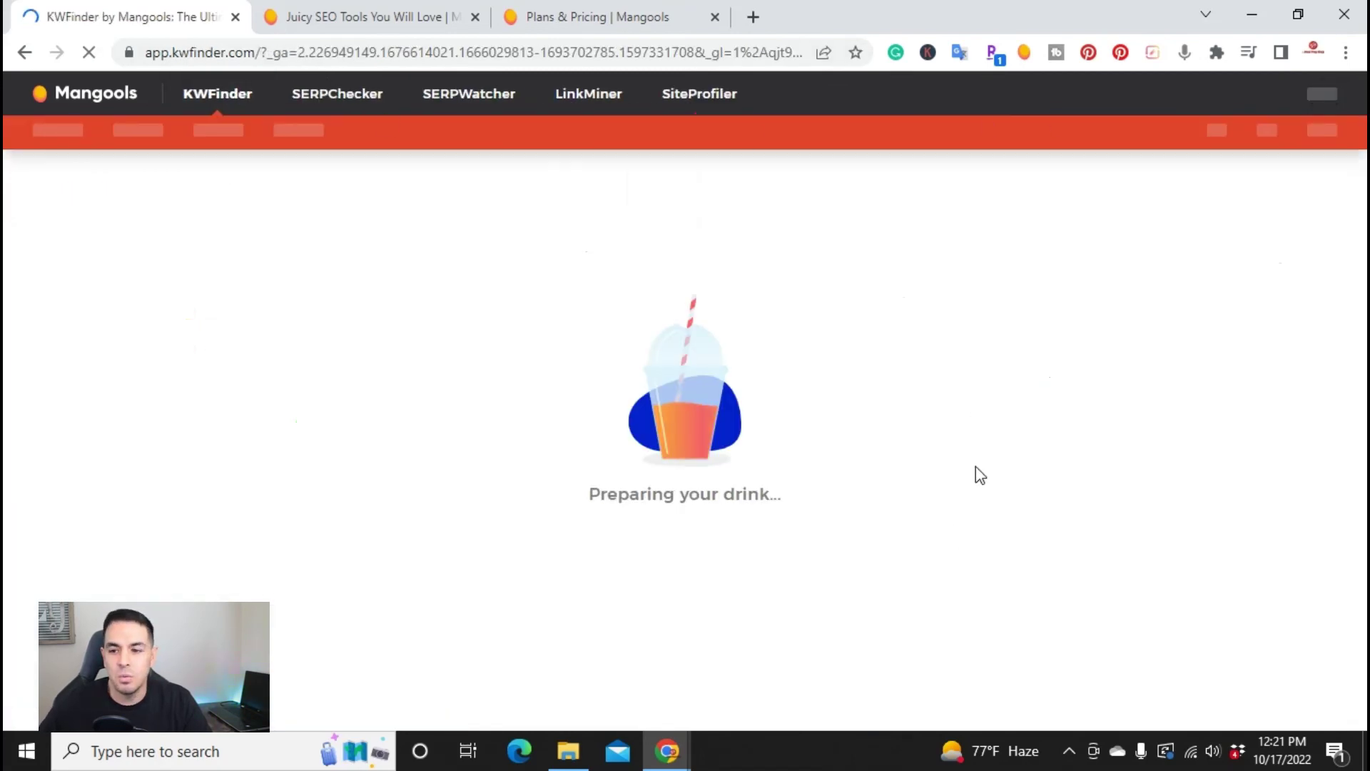